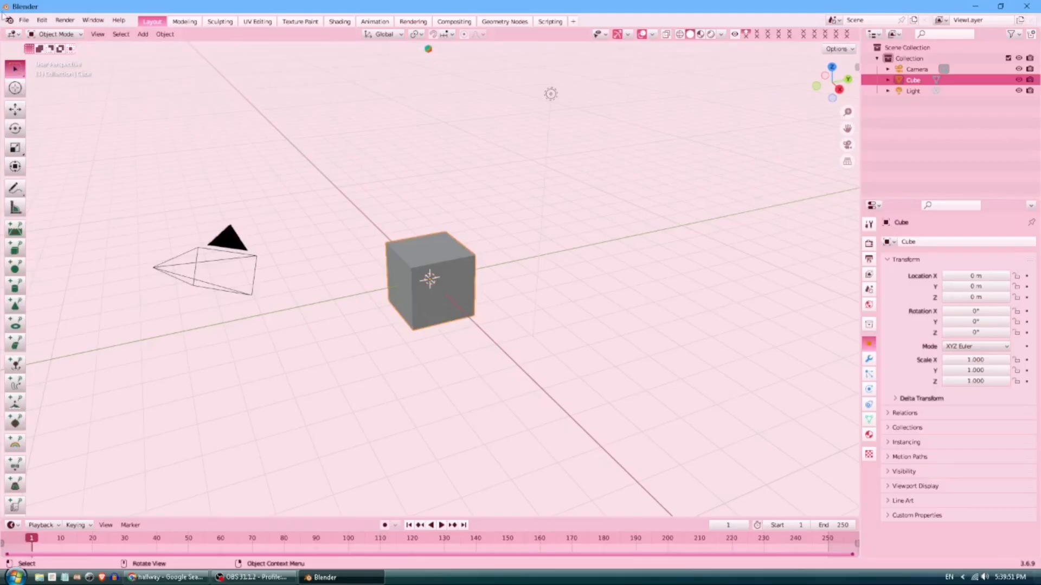
Open the recent project tets.blend.
left_click(24, 20)
mouse_move(65, 52)
left_click(179, 53)
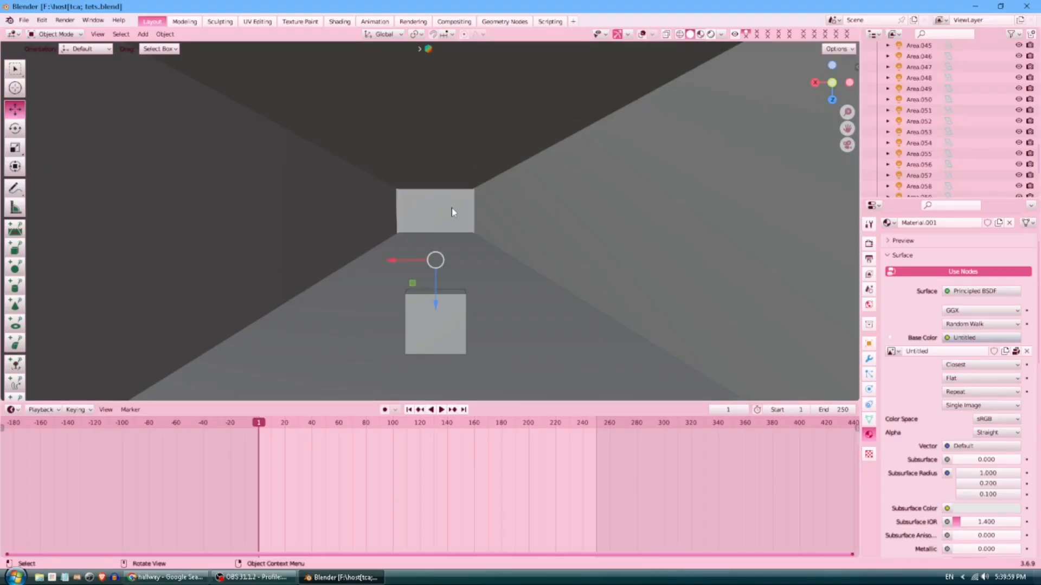
Switch to Rendered shading and view the hallway through the scene camera.
key("z")
key("8")
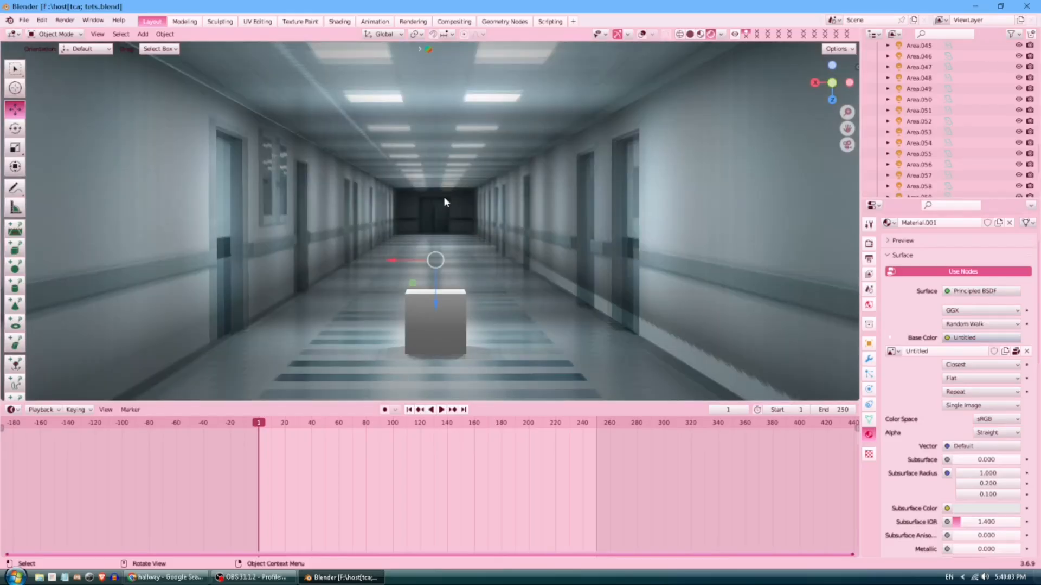
key("KP_0")
scroll(408, 184, "down", 3)
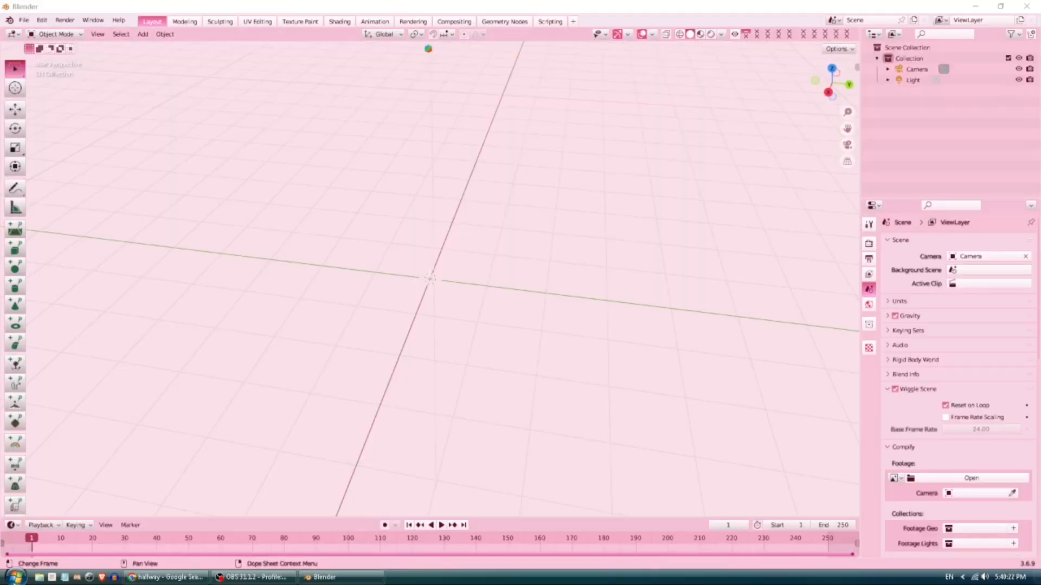
key("super")
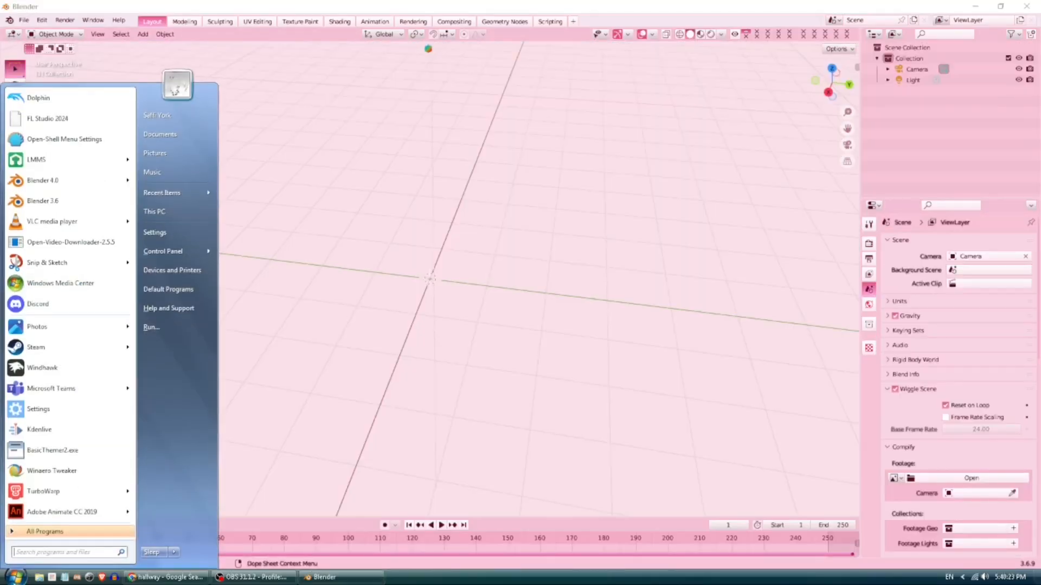
Launch fSpy.exe from the fSpy-1.0.3-win folder.
type("fspy")
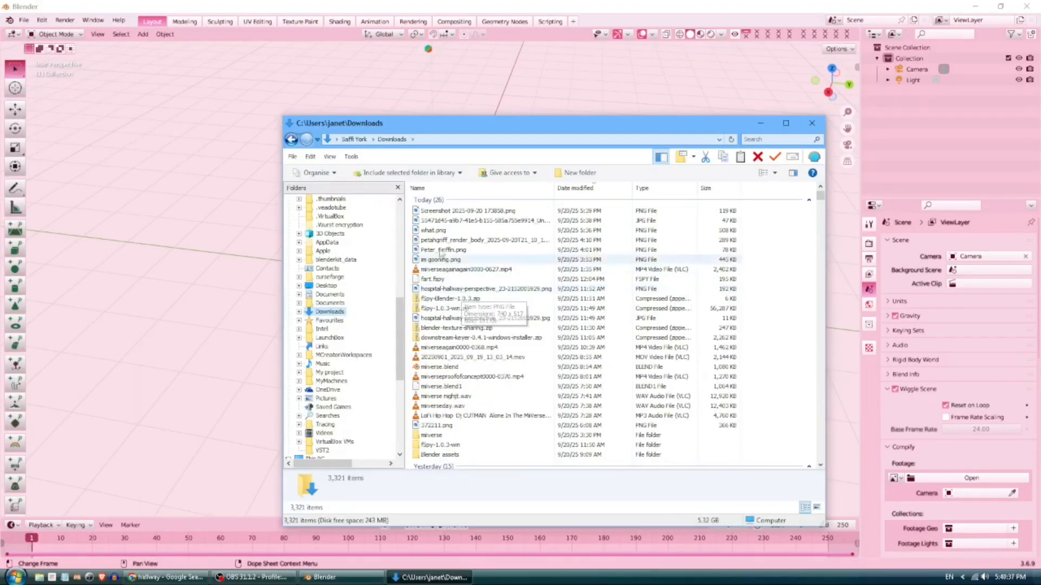
left_click(477, 233)
scroll(454, 389, "down", 2)
double_click(454, 389)
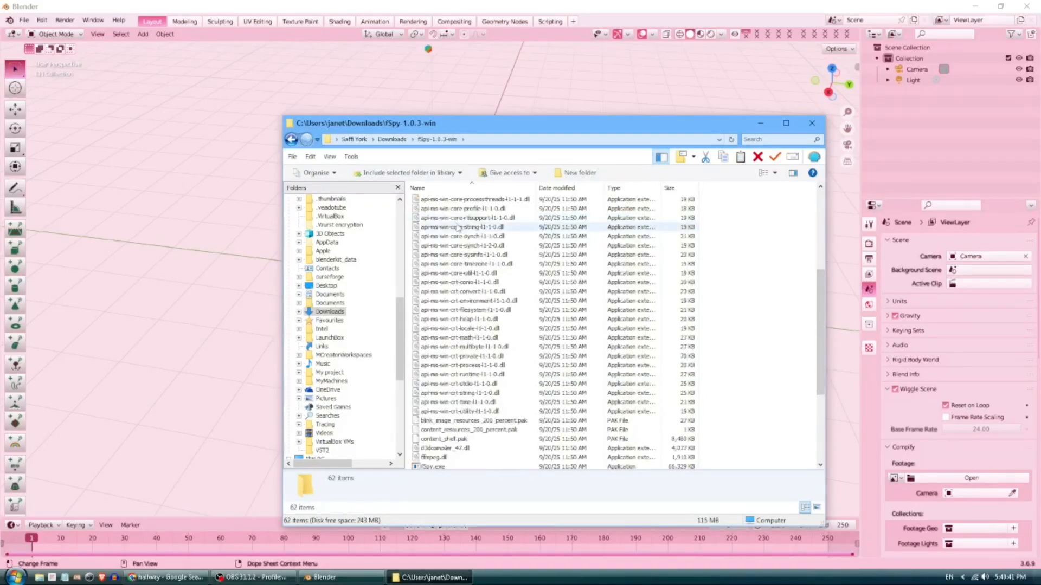
scroll(458, 228, "down", 5)
double_click(453, 327)
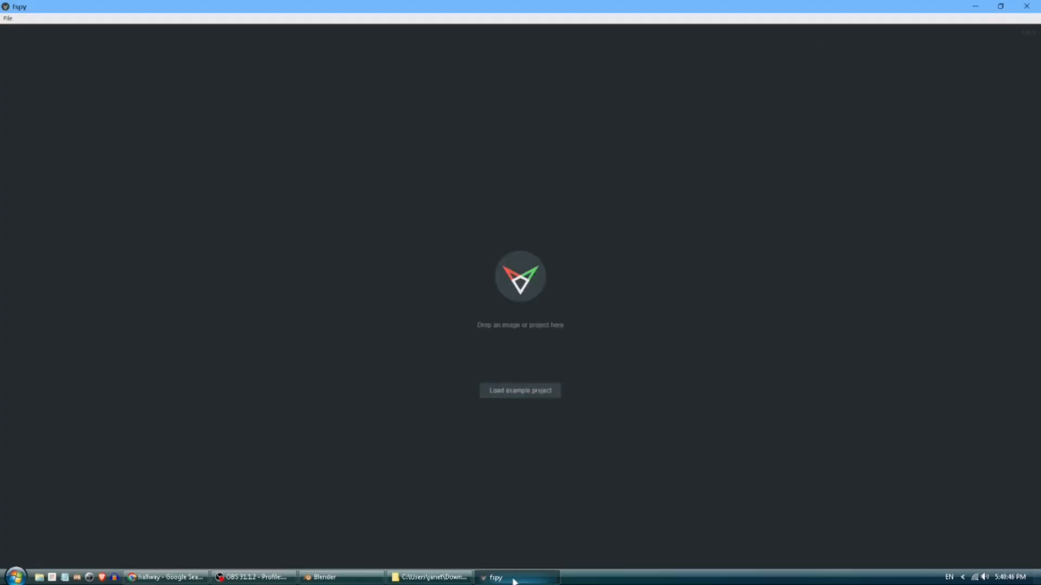
Drag the hallway photo from Downloads into fSpy.
left_click(431, 577)
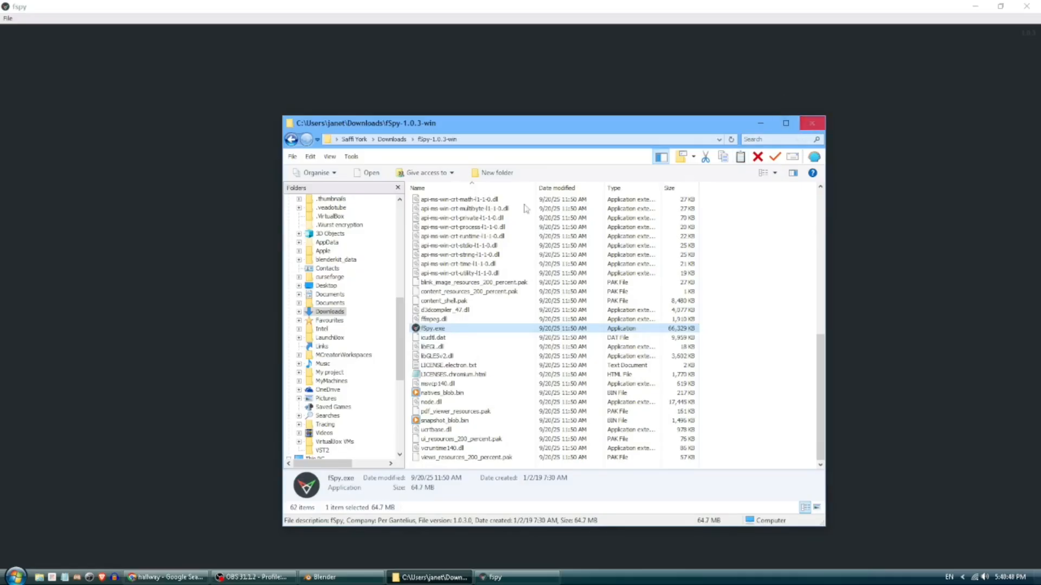
left_click(327, 312)
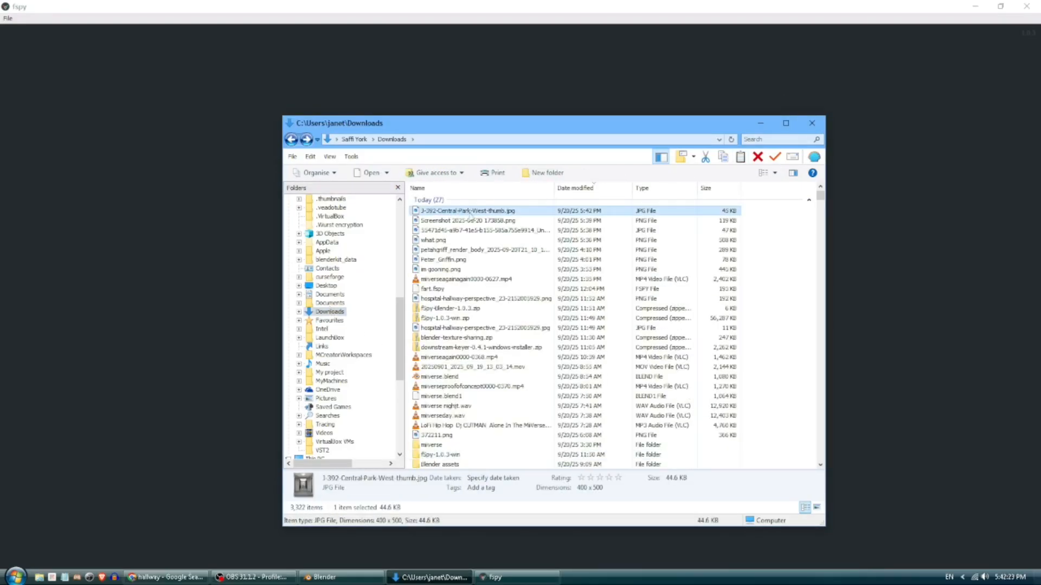
left_click_drag(469, 212, 100, 306)
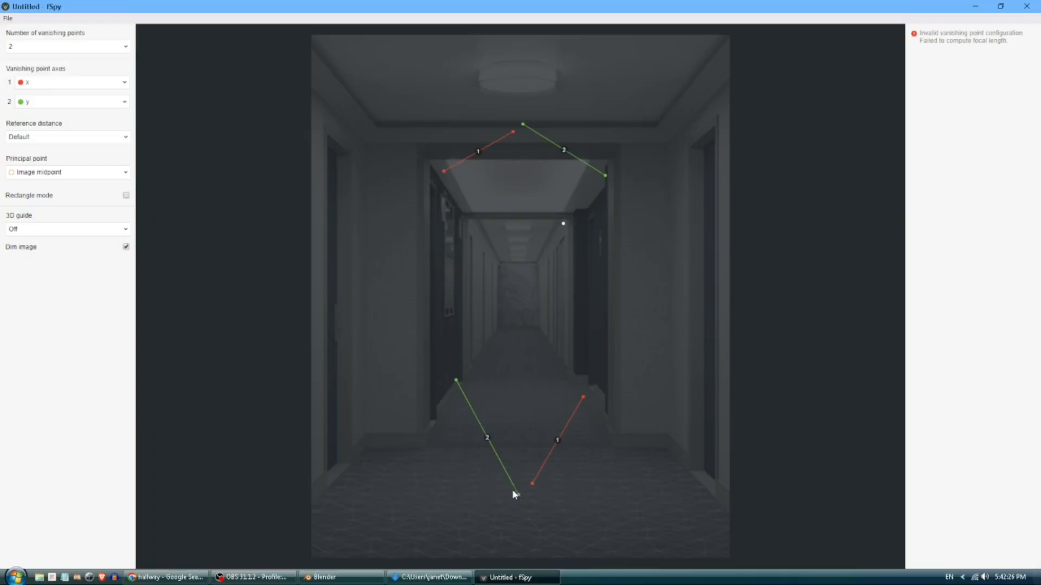
Align green vanishing line 2 along a hallway floor edge.
left_click_drag(446, 442, 430, 501)
left_click_drag(429, 450, 429, 447)
left_click_drag(469, 369, 505, 346)
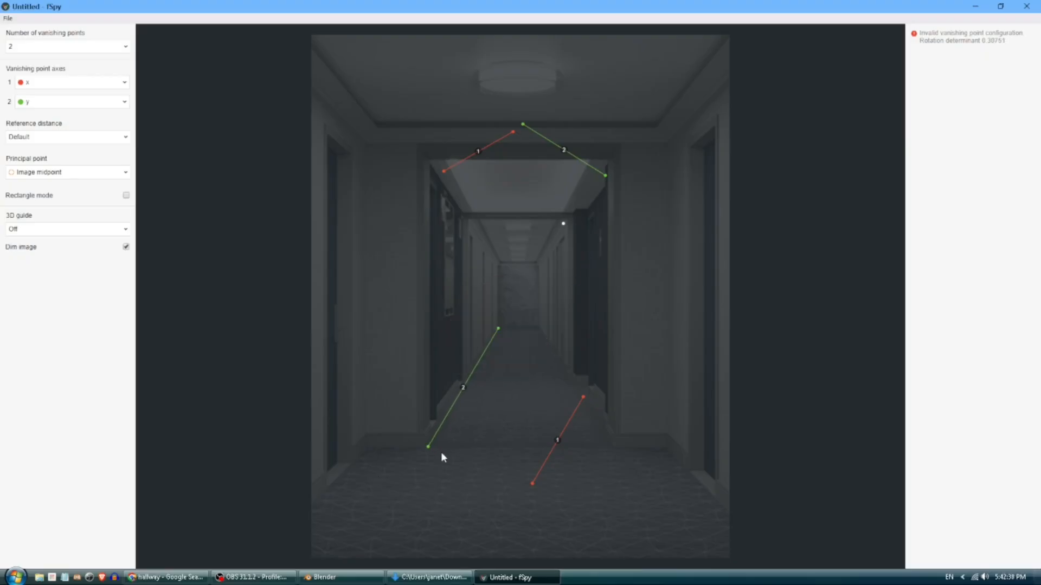
left_click_drag(427, 448, 426, 449)
left_click_drag(523, 126, 618, 450)
left_click_drag(605, 175, 518, 330)
left_click_drag(518, 331, 538, 328)
Align red line 1 with the near and far floor edges and place the origin on the floor.
left_click_drag(532, 483, 417, 465)
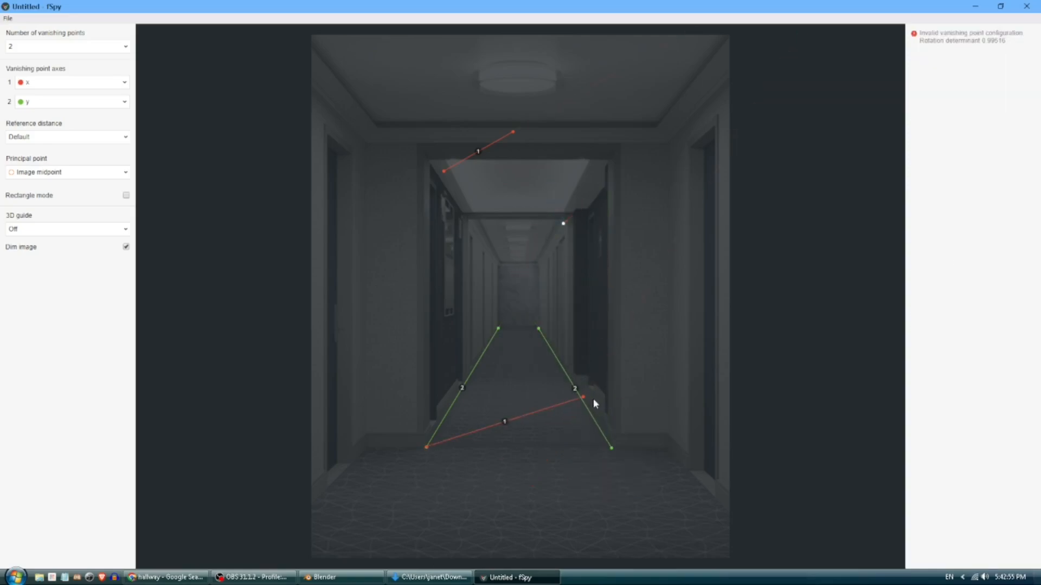
left_click_drag(594, 400, 611, 448)
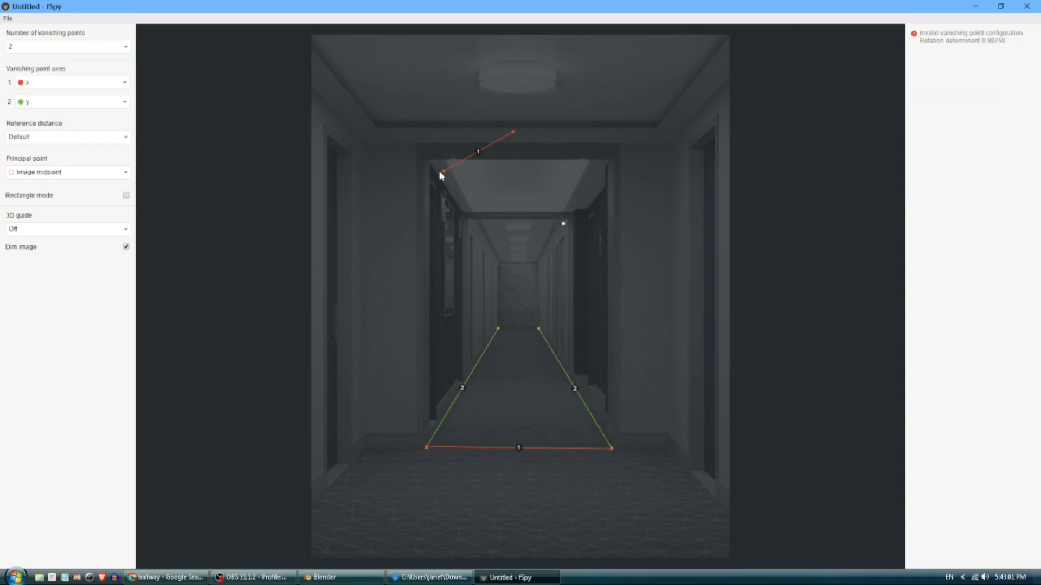
left_click_drag(443, 172, 498, 328)
left_click_drag(512, 132, 538, 328)
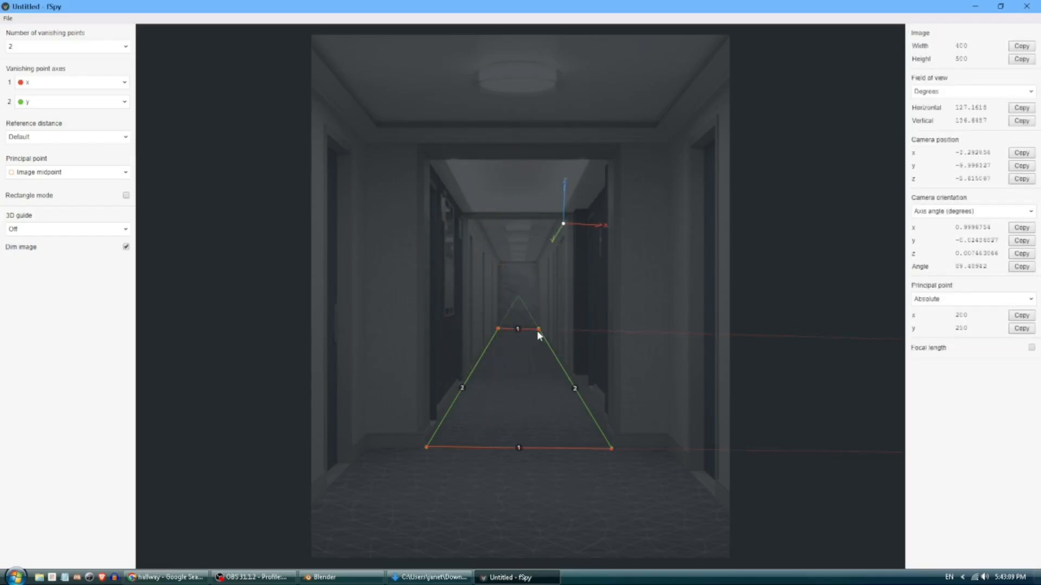
left_click_drag(565, 230, 393, 505)
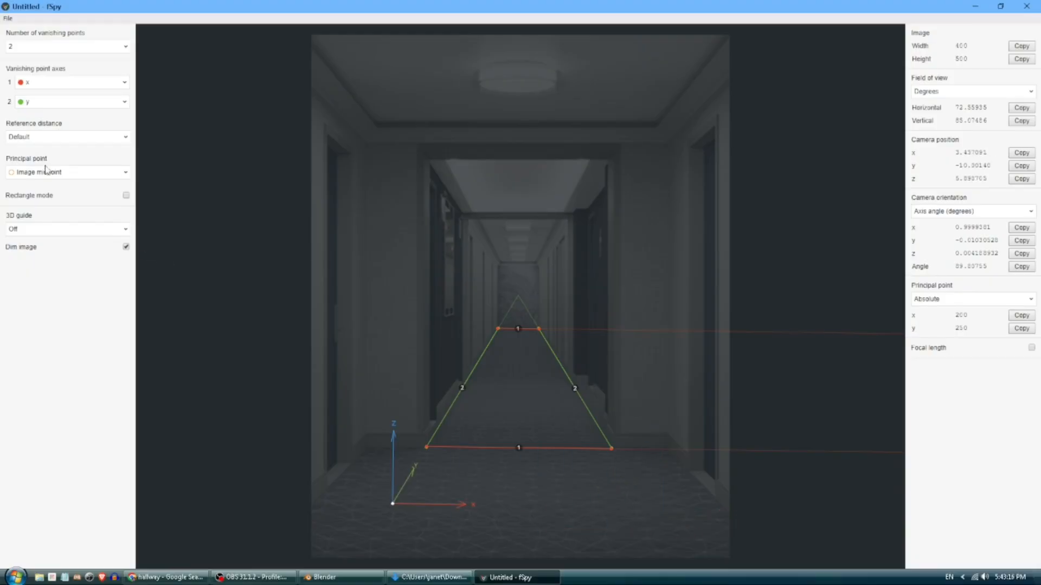
Keep Default reference distance, show a Box 3D guide, and fine-tune line ends and origin.
left_click(46, 138)
left_click(47, 150)
left_click(60, 230)
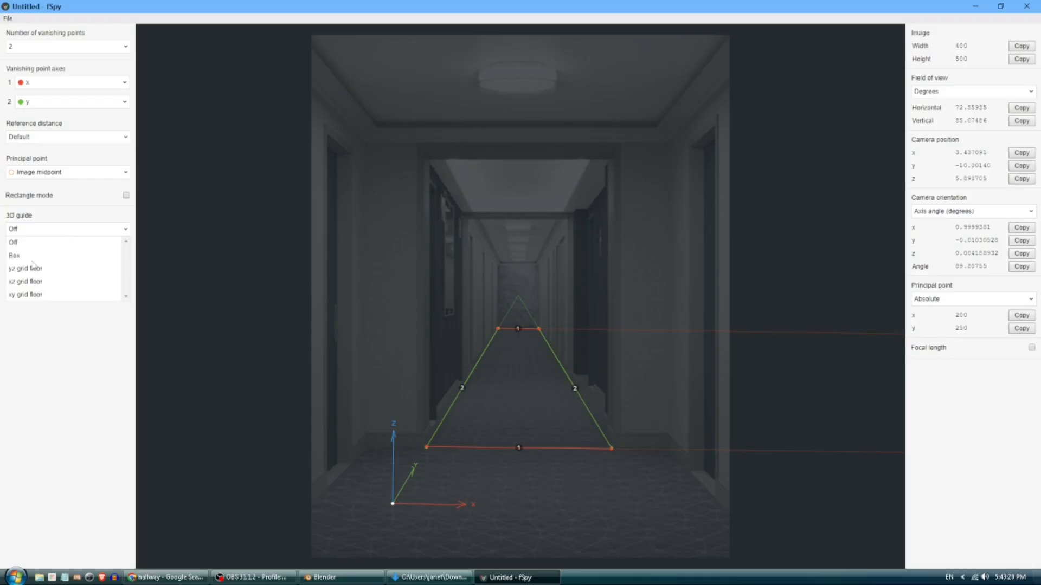
left_click(15, 255)
left_click_drag(391, 502, 522, 237)
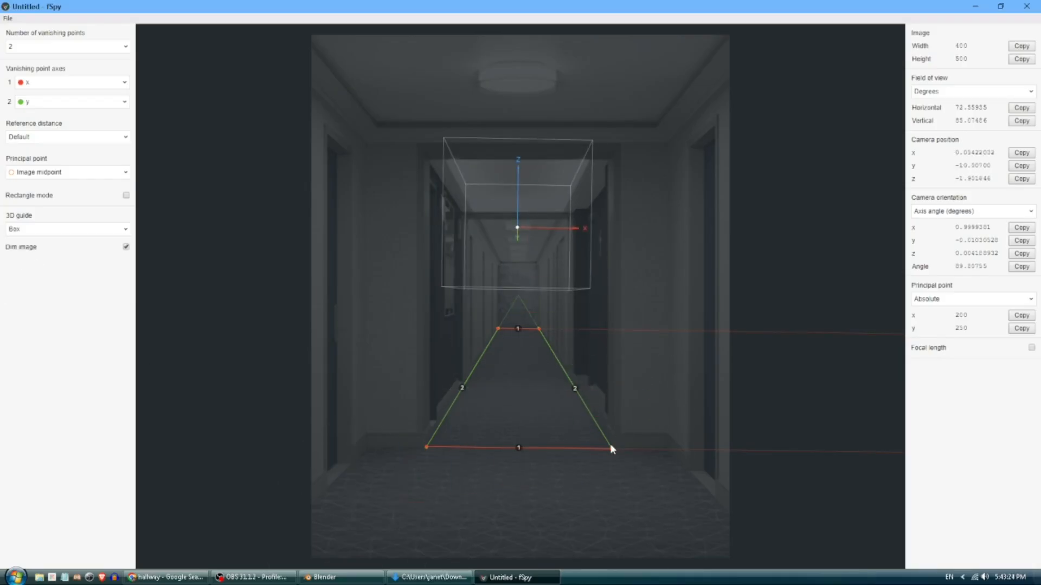
left_click_drag(611, 447, 611, 452)
left_click_drag(539, 330, 538, 329)
left_click_drag(516, 231, 768, 406)
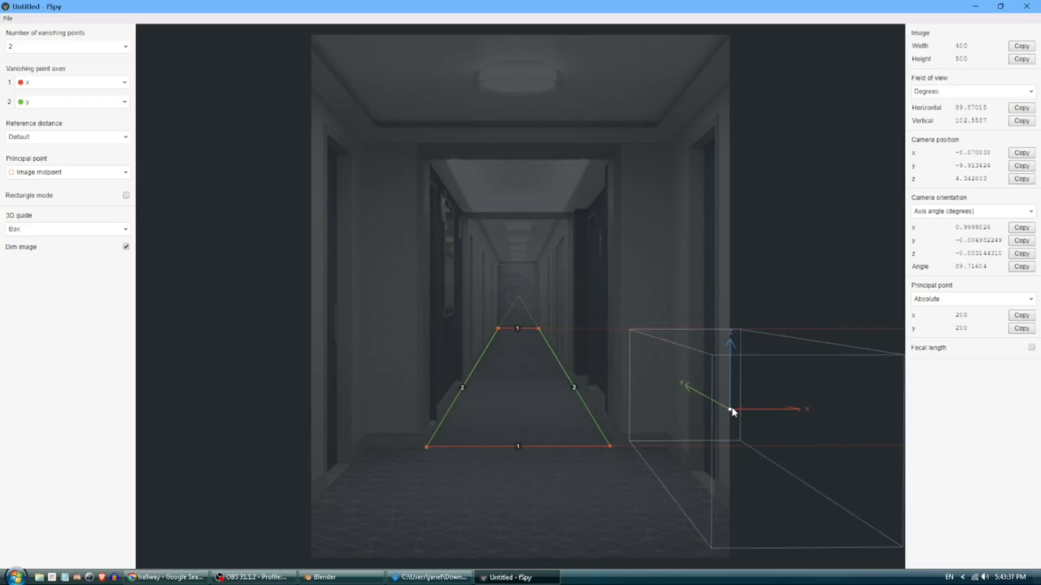
Save the fSpy project as hallway and return to Blender.
left_click(8, 18)
left_click(37, 103)
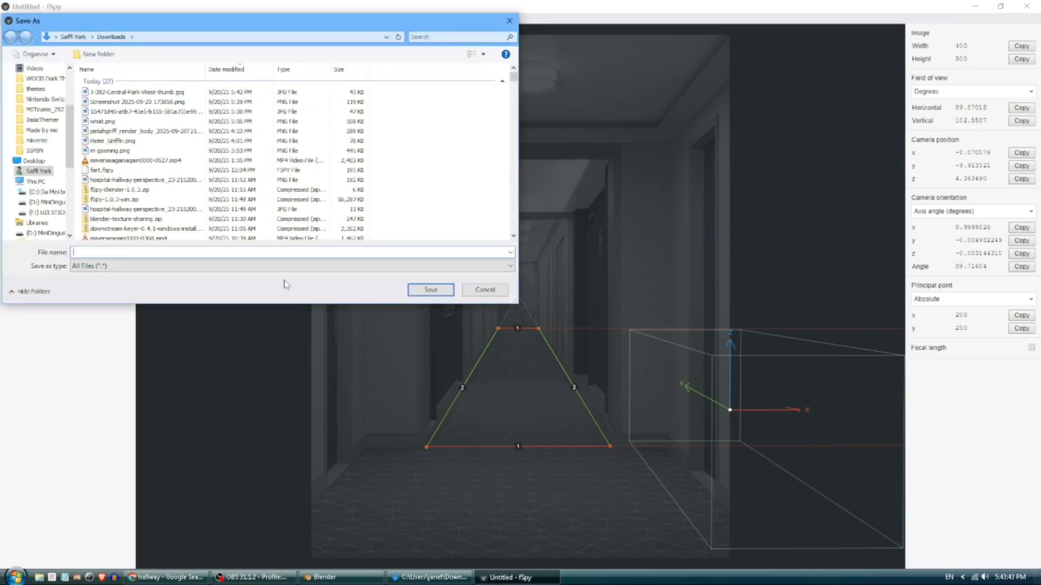
type("hallway")
key("Return")
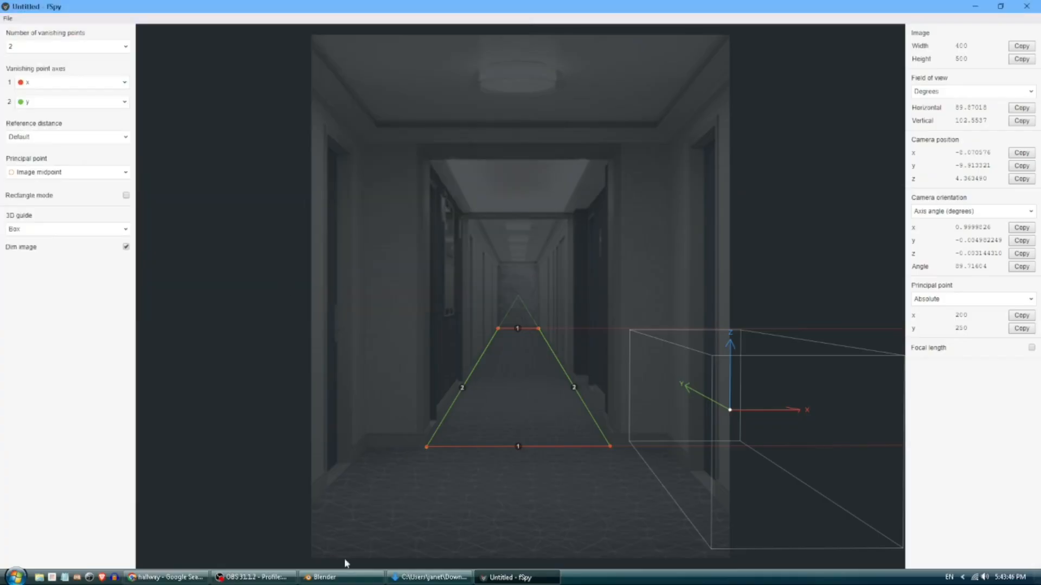
left_click(326, 577)
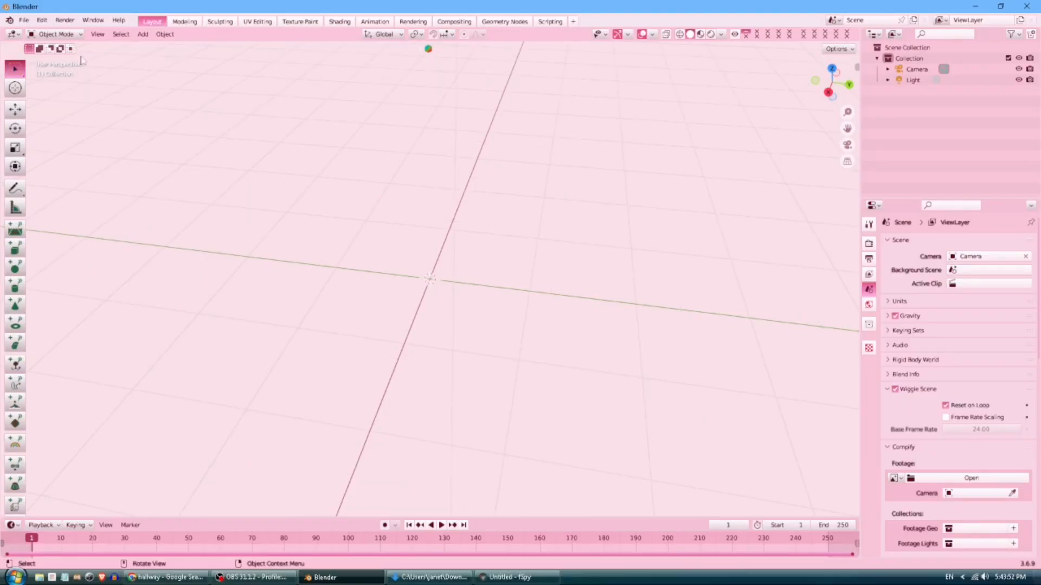
Open Blender Preferences on the Add-ons page.
left_click(24, 21)
mouse_move(41, 20)
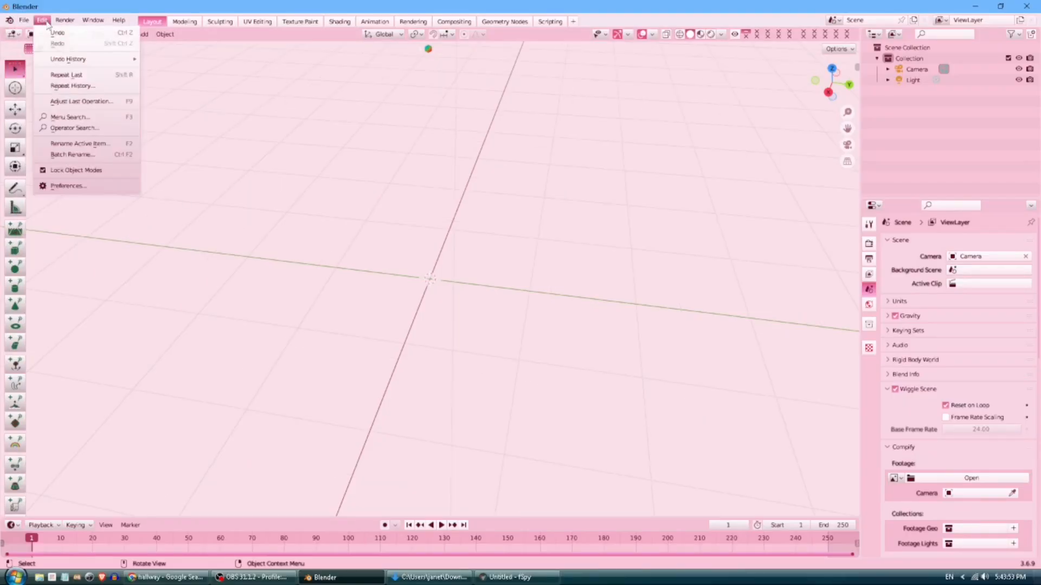
left_click(69, 186)
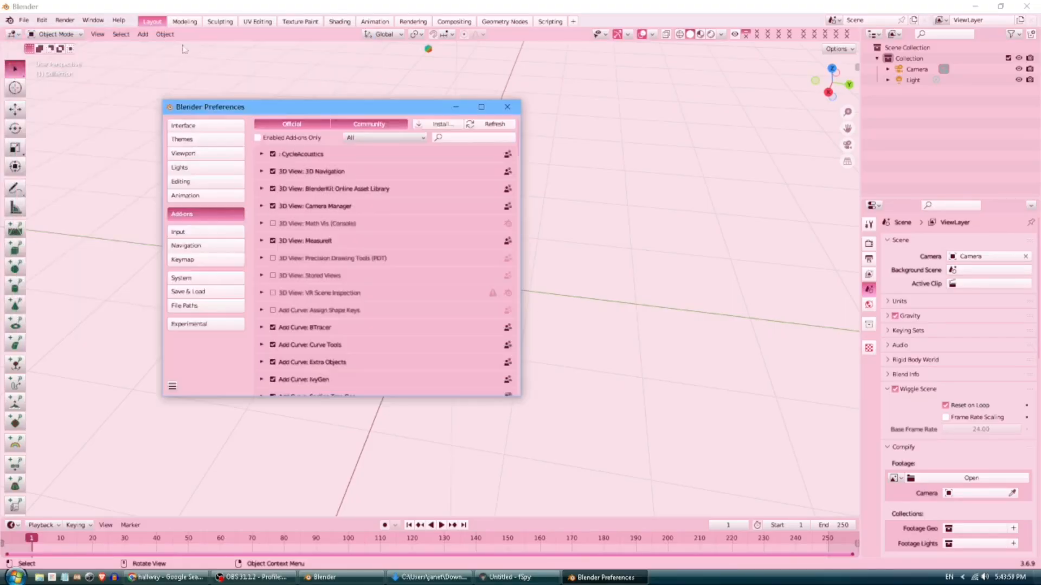
left_click(42, 20)
left_click_drag(291, 101, 343, 100)
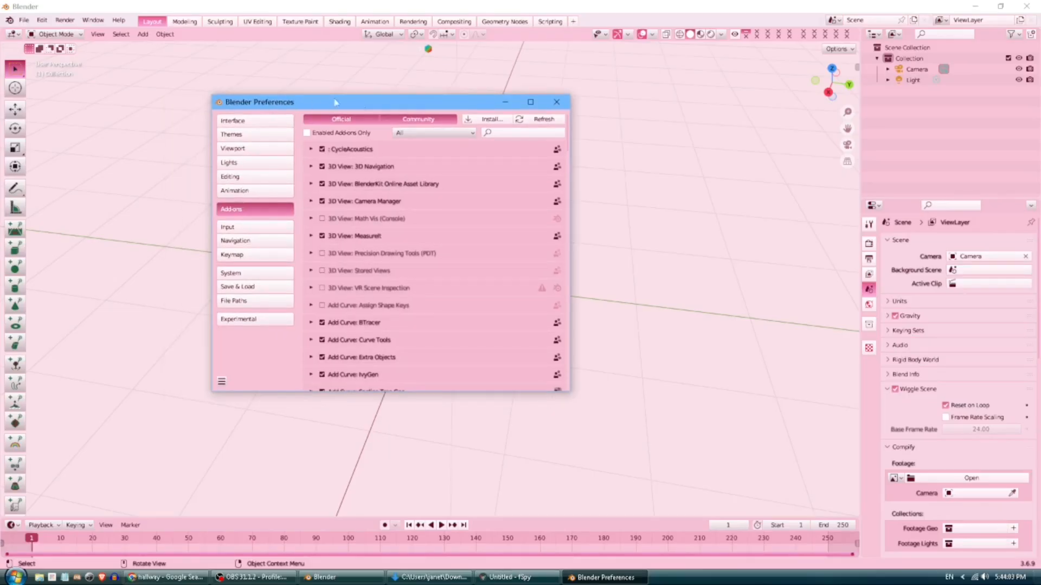
Install fSpy-Blender-1.0.3.zip from Downloads, confirm the fspy add-on is enabled, and close Preferences.
left_click(486, 124)
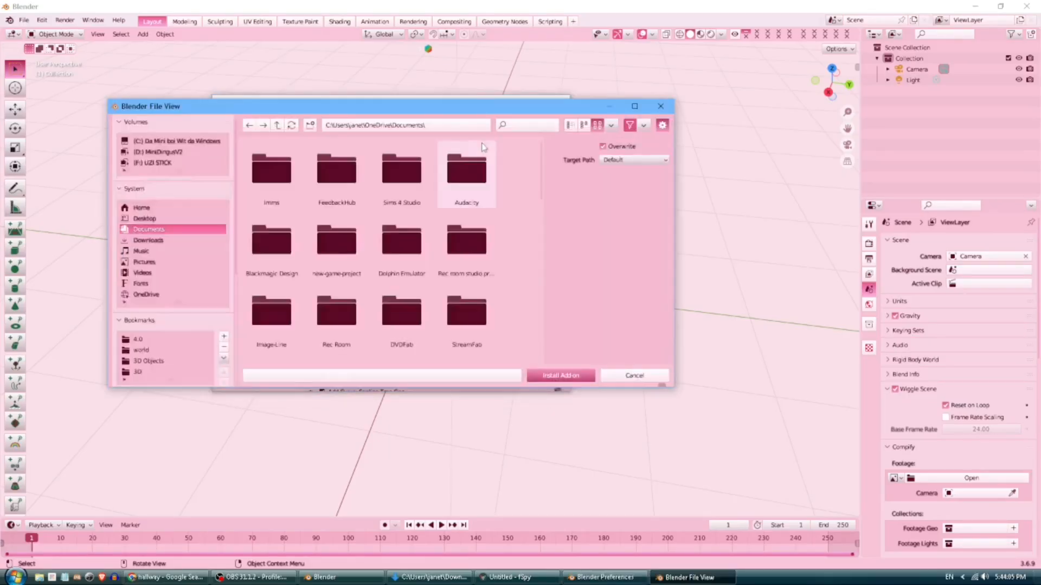
left_click(148, 240)
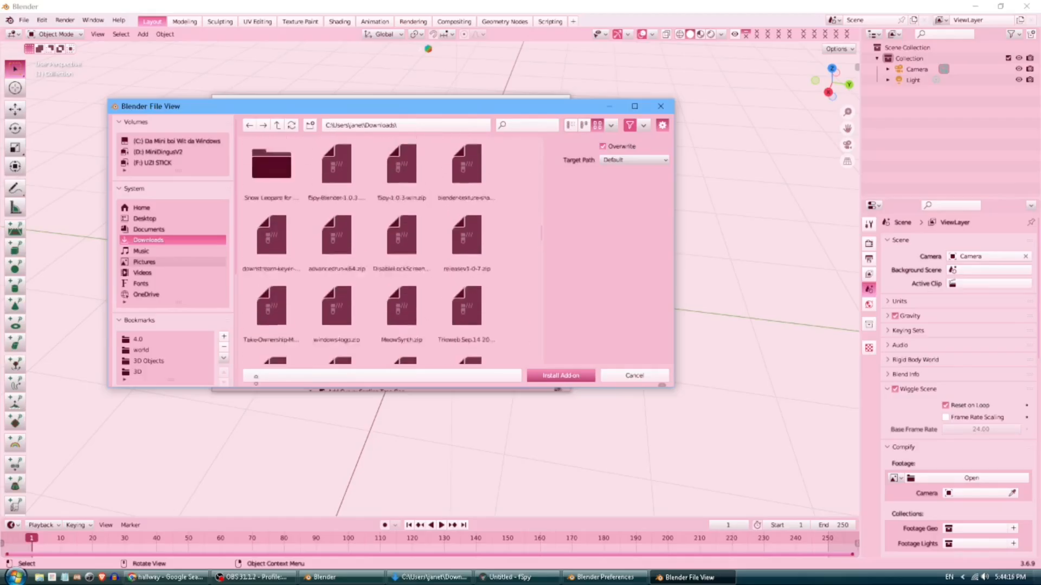
scroll(278, 297, "down", 5)
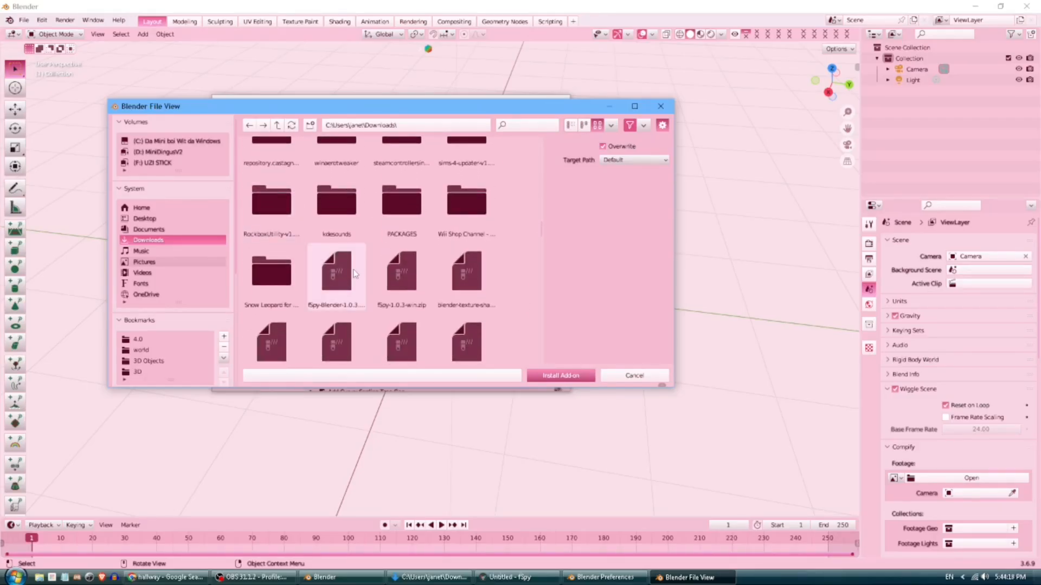
double_click(355, 272)
scroll(357, 182, "down", 2)
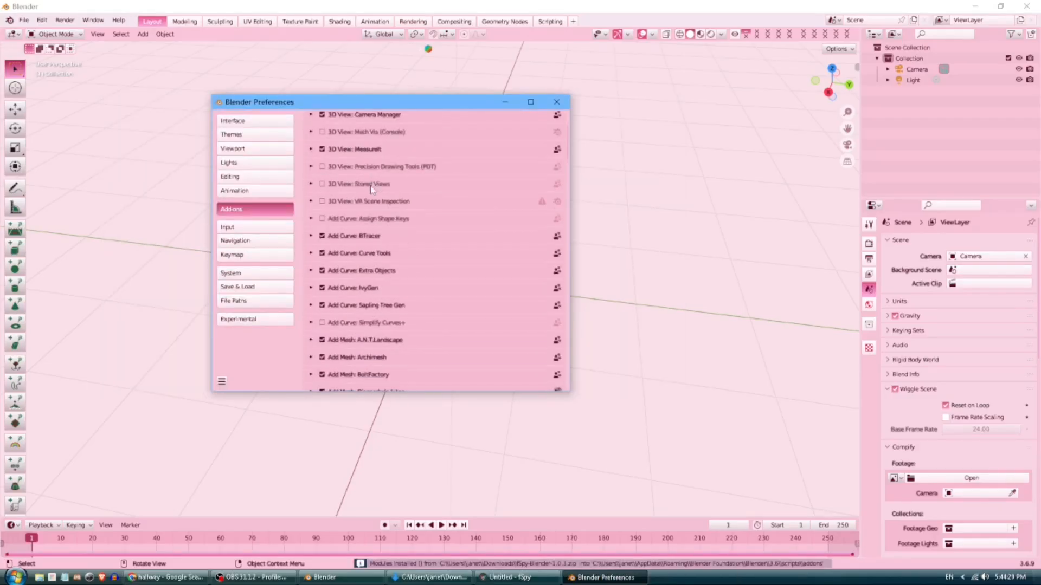
scroll(400, 197, "up", 2)
left_click(513, 133)
type("fspy")
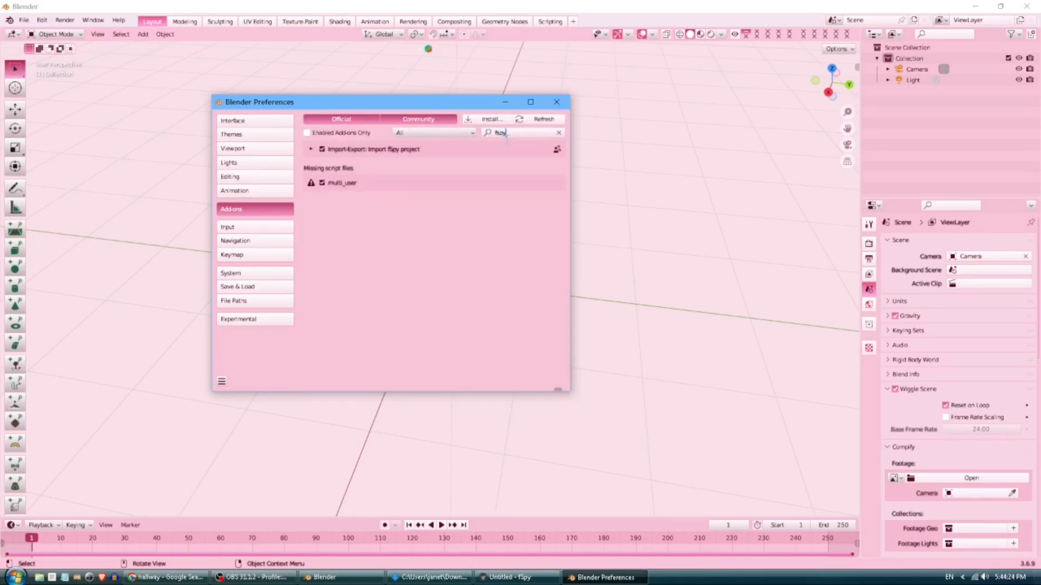
left_click(557, 103)
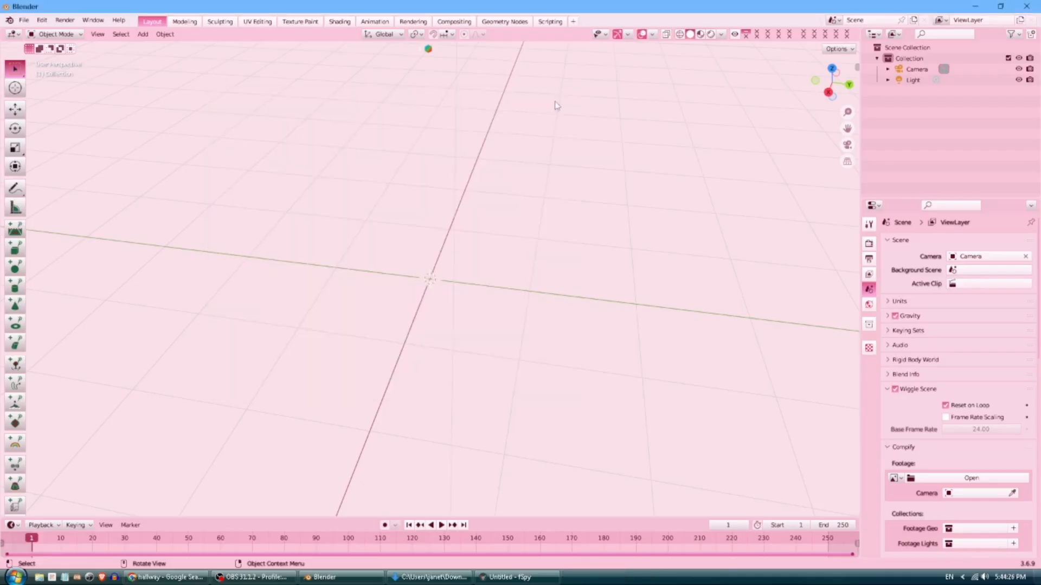
Import hallway.fspy from Downloads via the fSpy (.fspy) importer.
left_click(23, 20)
mouse_move(100, 168)
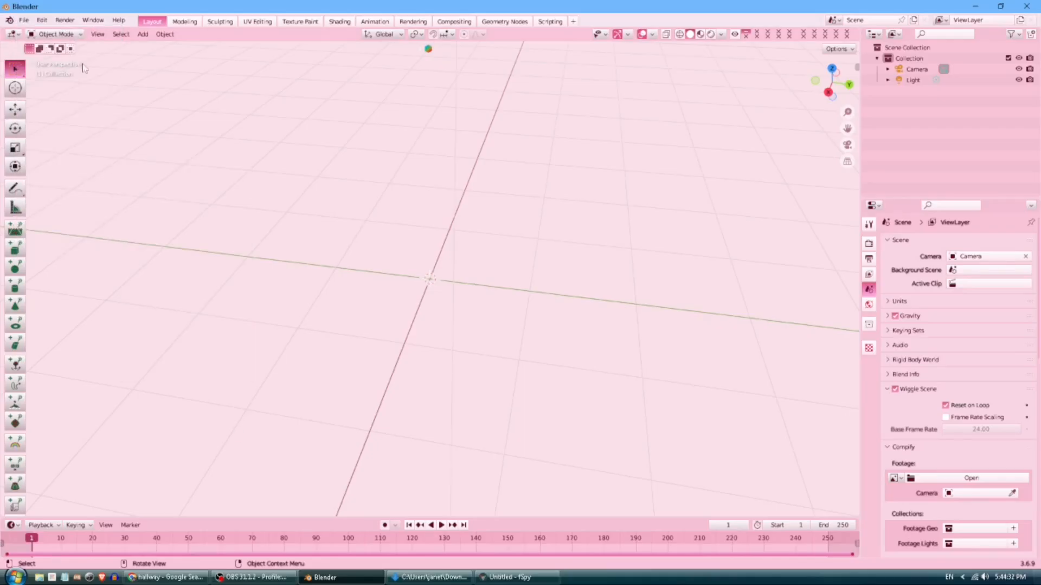
left_click(28, 22)
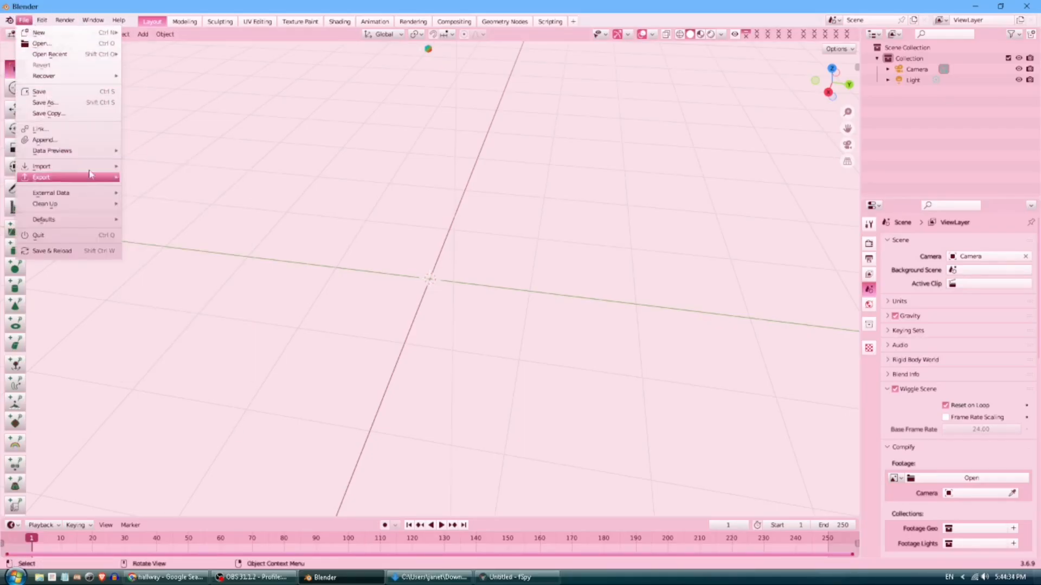
mouse_move(96, 166)
left_click(163, 372)
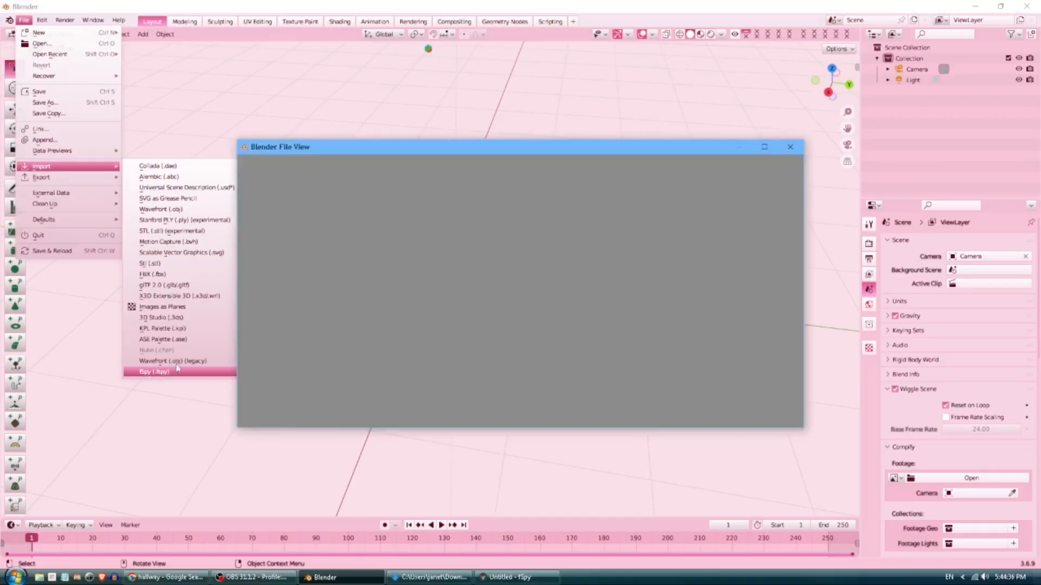
left_click(268, 281)
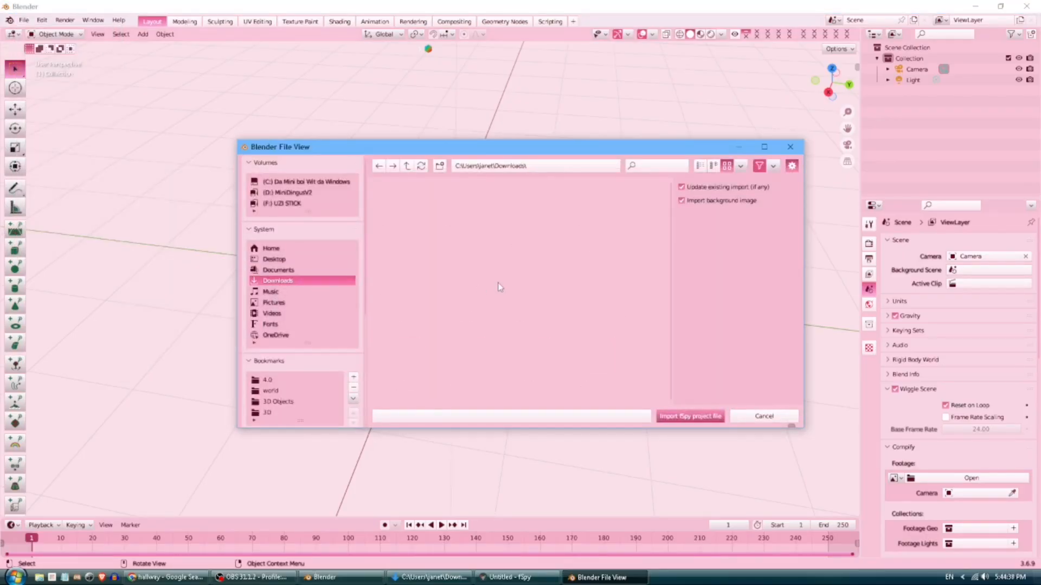
scroll(506, 299, "down", 5)
scroll(515, 308, "down", 5)
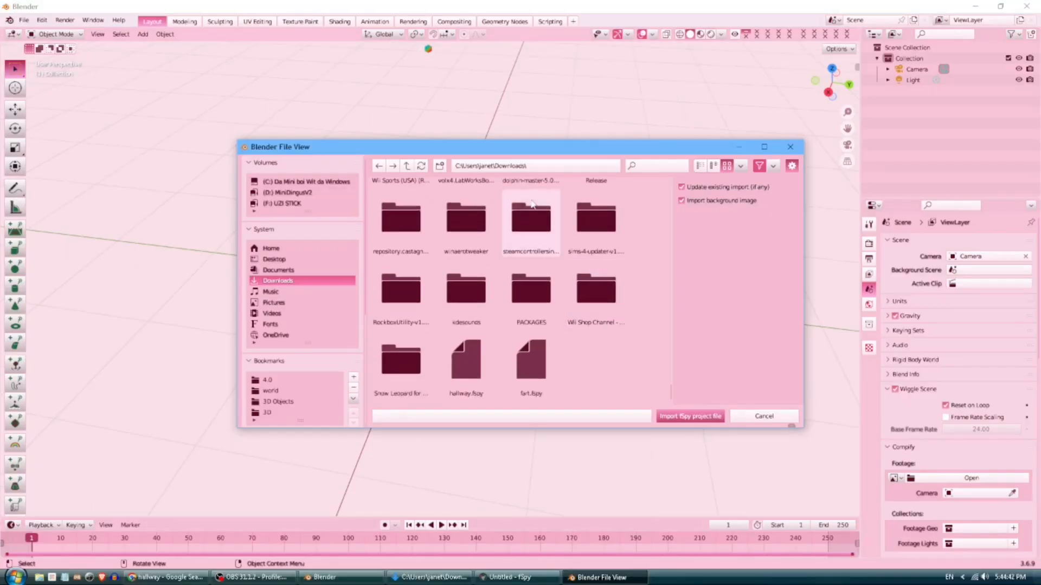
double_click(469, 366)
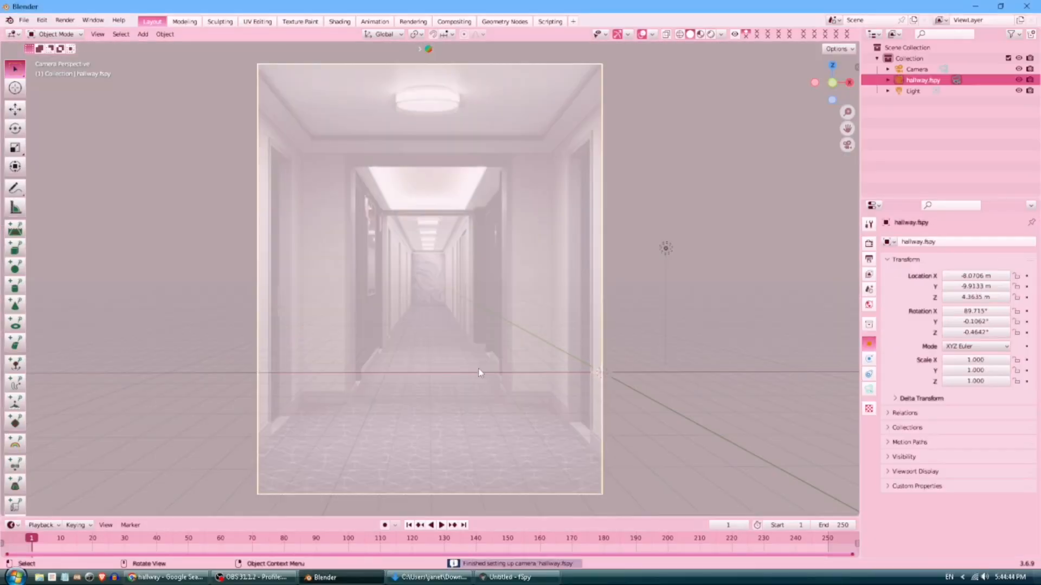
scroll(482, 372, "up", 4)
middle_click_drag(502, 352, 474, 367)
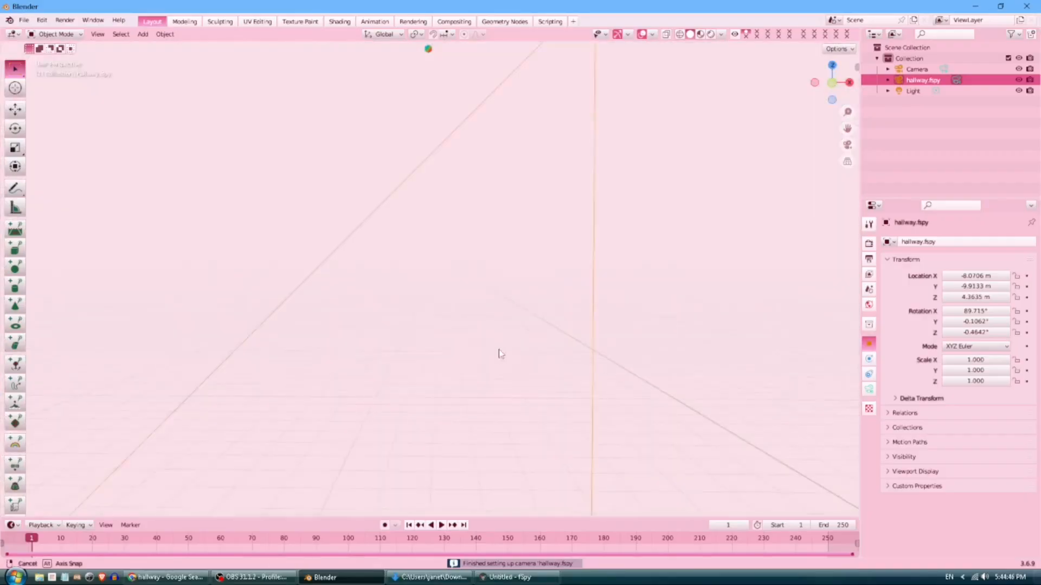
left_click(847, 145)
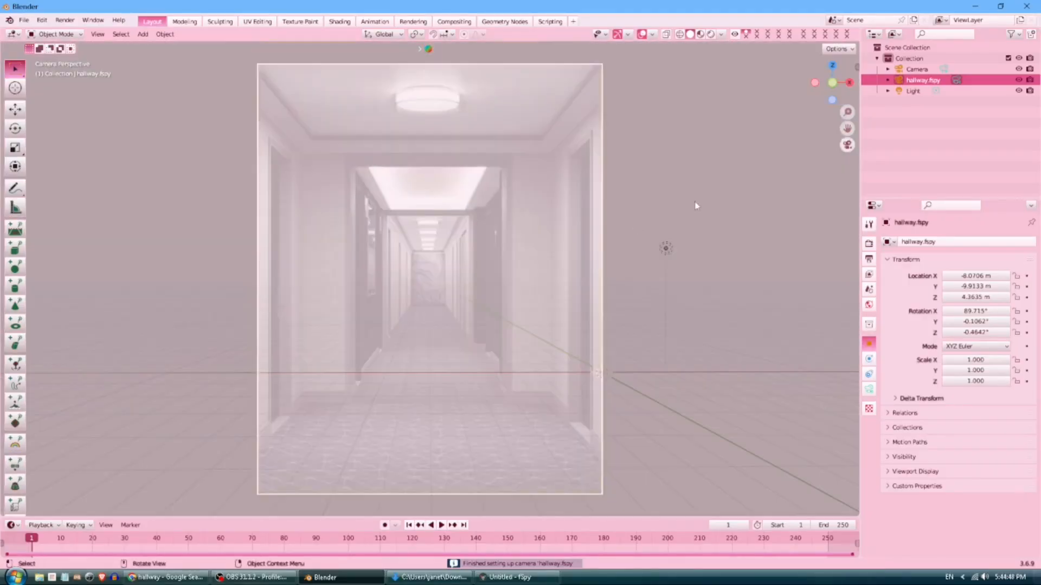
scroll(534, 365, "up", 6)
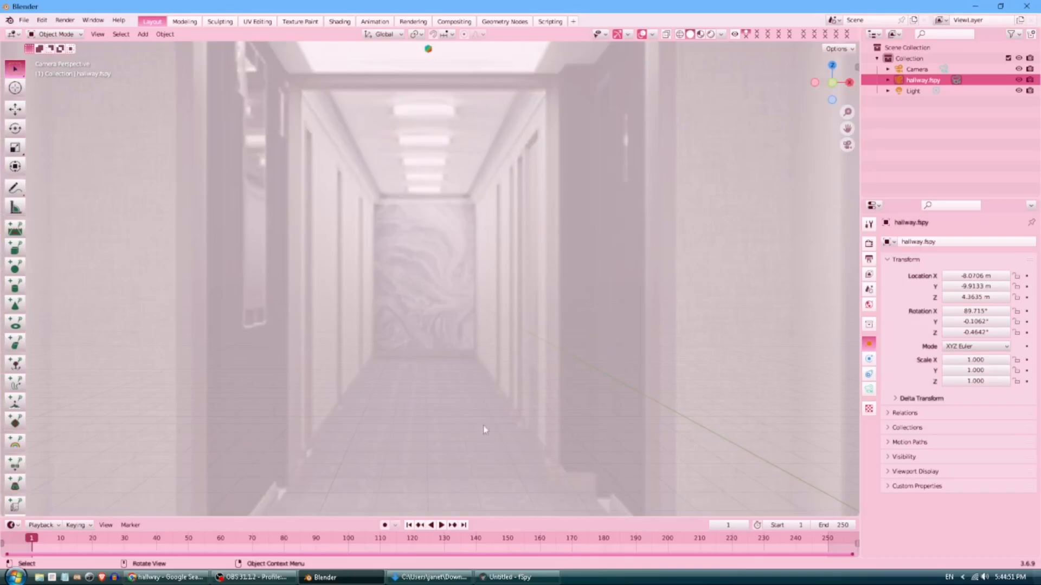
scroll(367, 442, "up", 2)
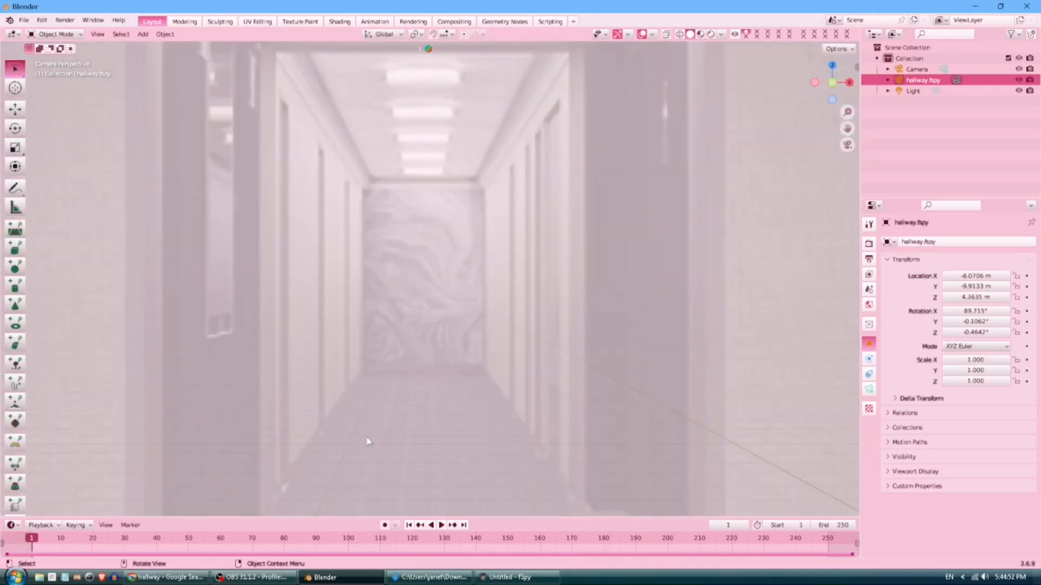
left_click(519, 577)
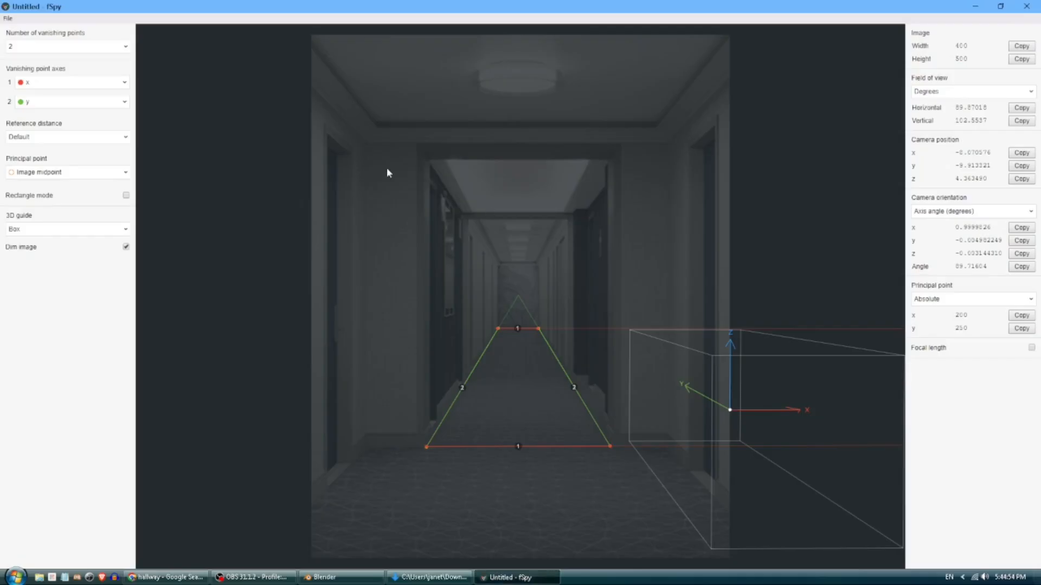
left_click_drag(730, 411, 625, 383)
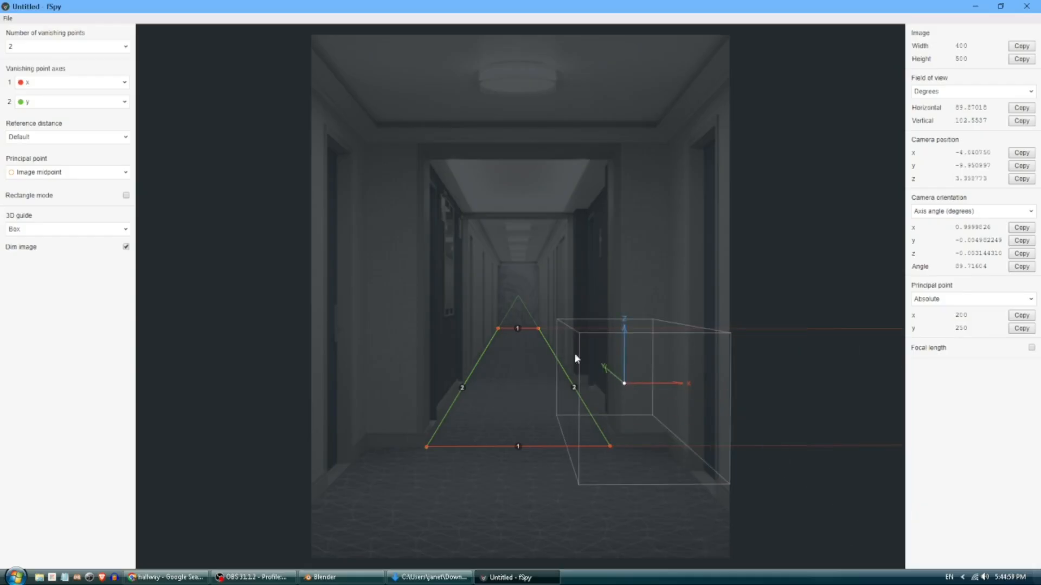
left_click(975, 6)
scroll(482, 345, "up", 3)
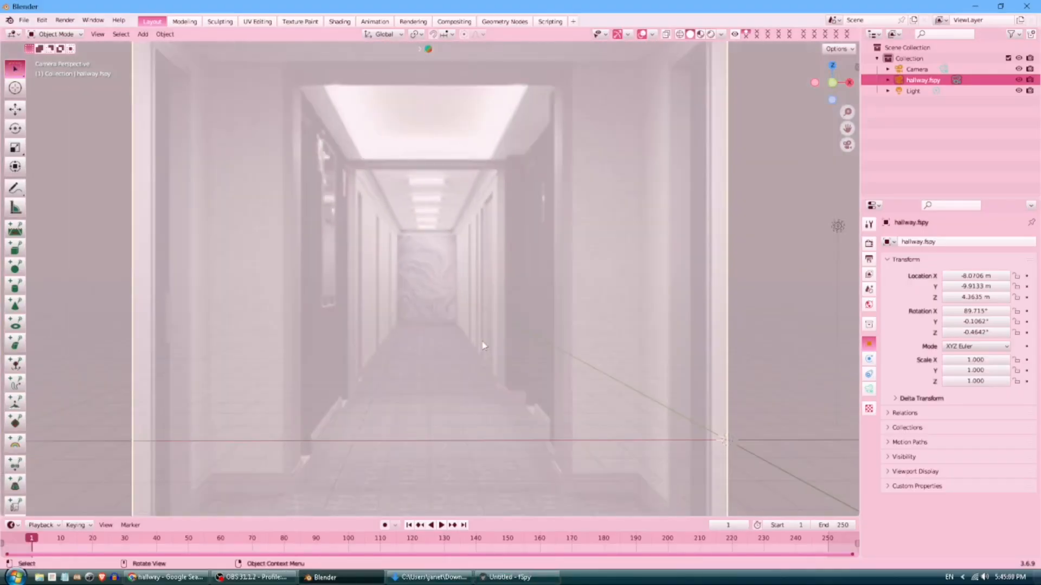
Set the hallway.fspy camera's Location X to 0.
scroll(485, 347, "down", 4)
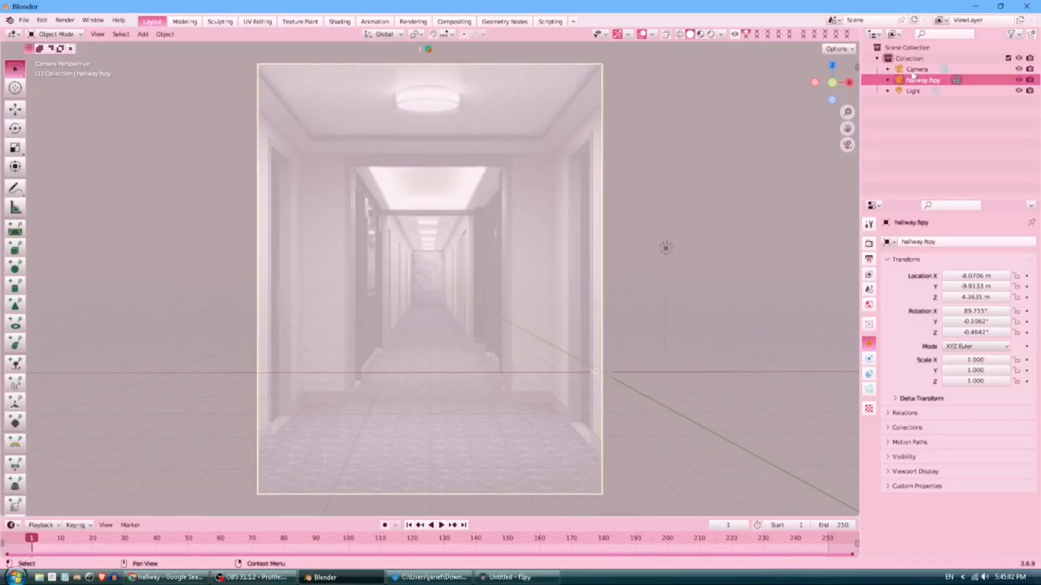
left_click(980, 273)
key("Return")
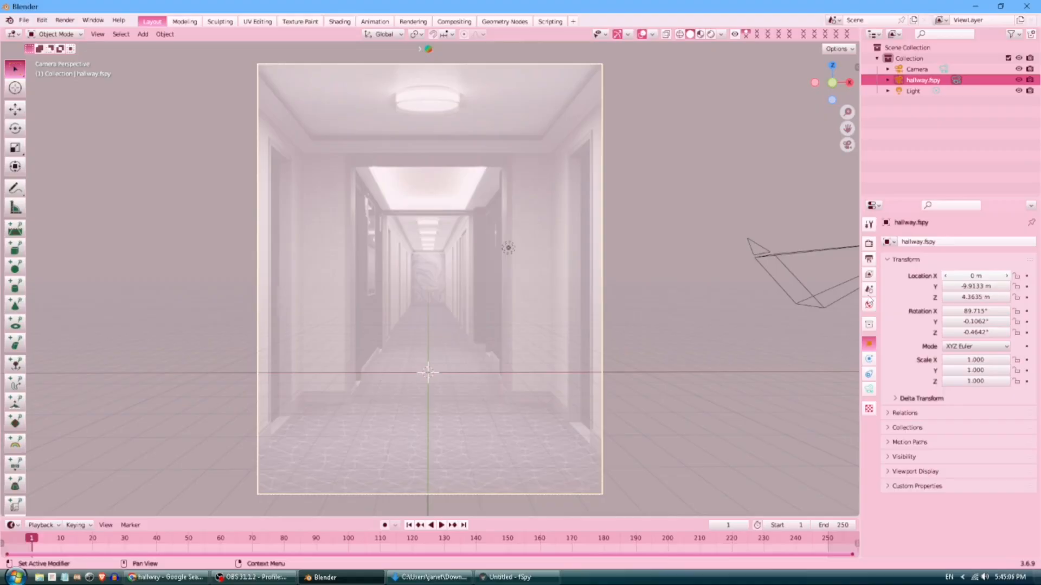
Delete the default Camera and Light from the Outliner.
left_click(915, 69)
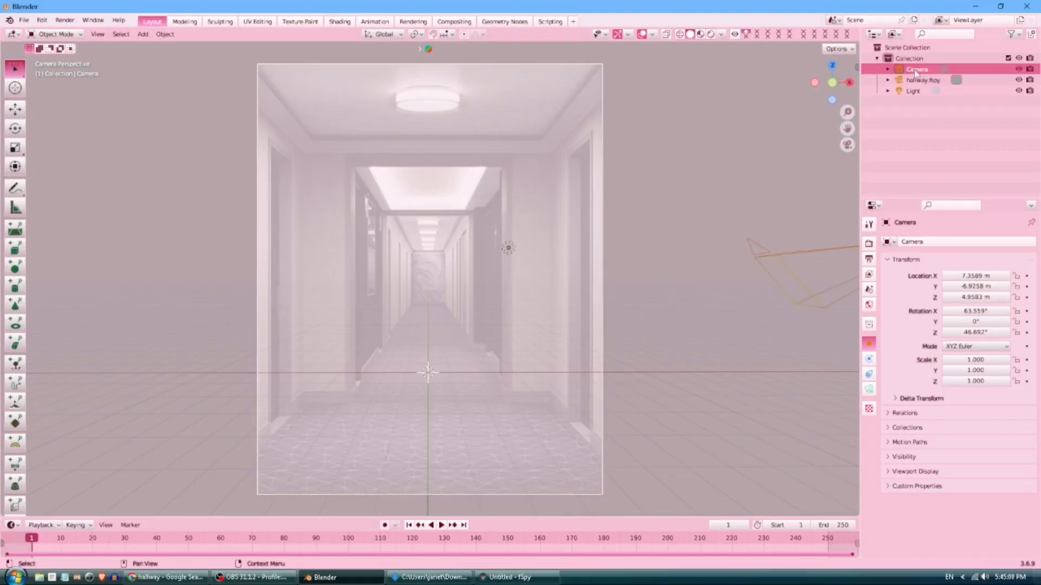
key("x")
left_click(524, 213)
left_click(927, 82)
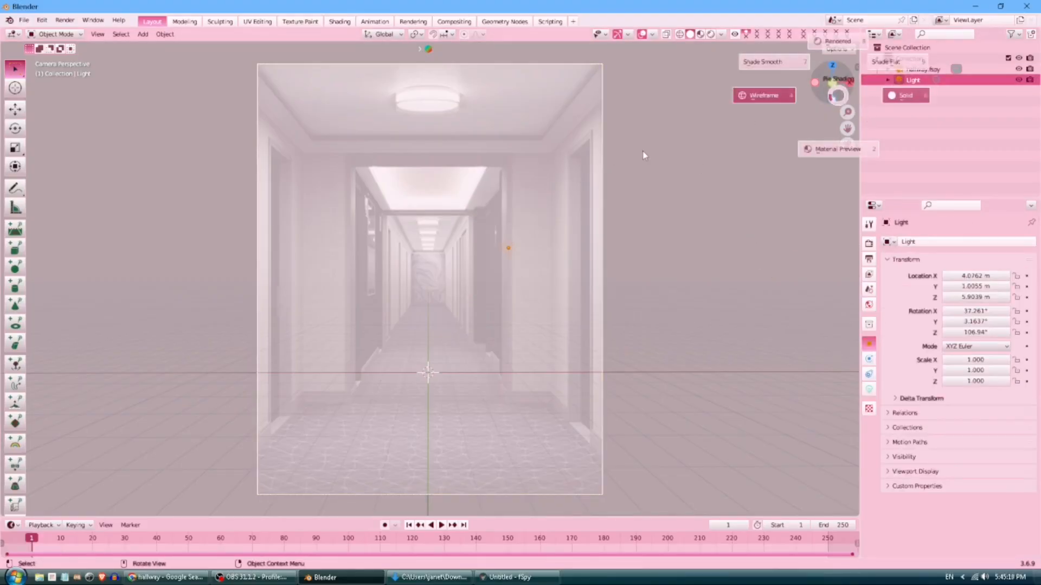
key("x")
left_click(445, 203)
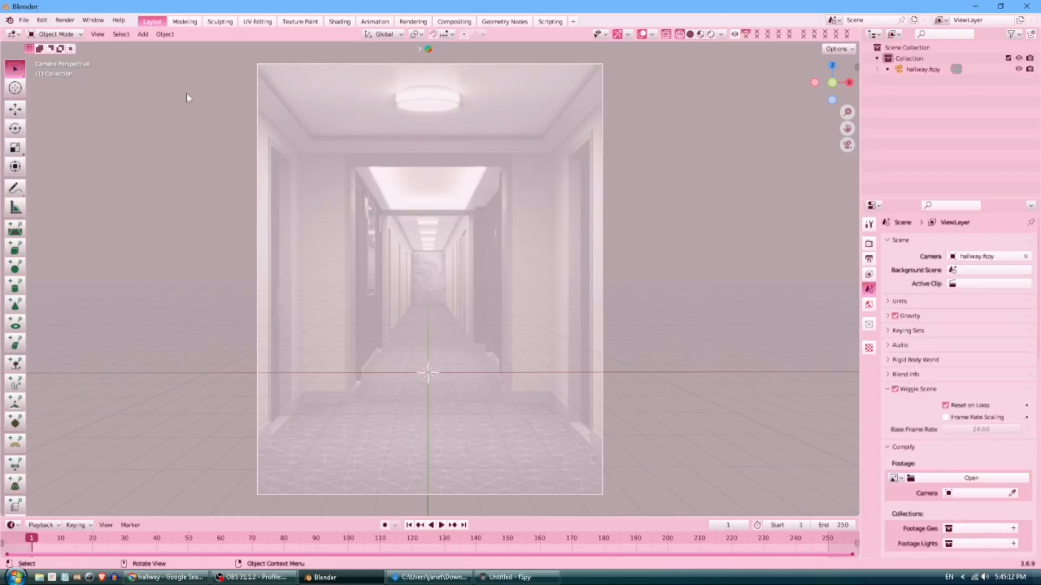
Add a floor plane scaled X 3.68, Y 5.58, Z 0.
left_click(142, 34)
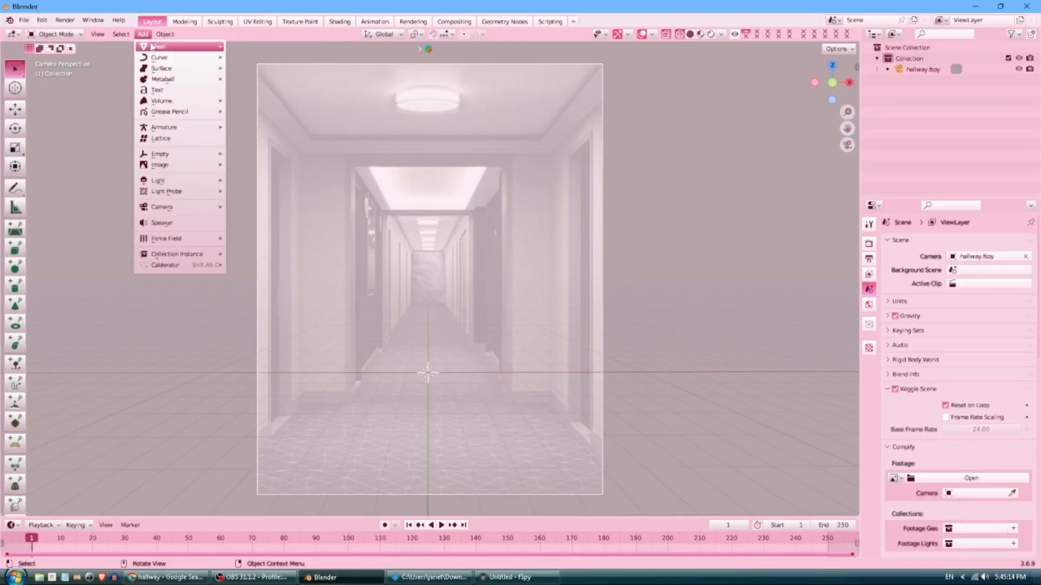
mouse_move(174, 47)
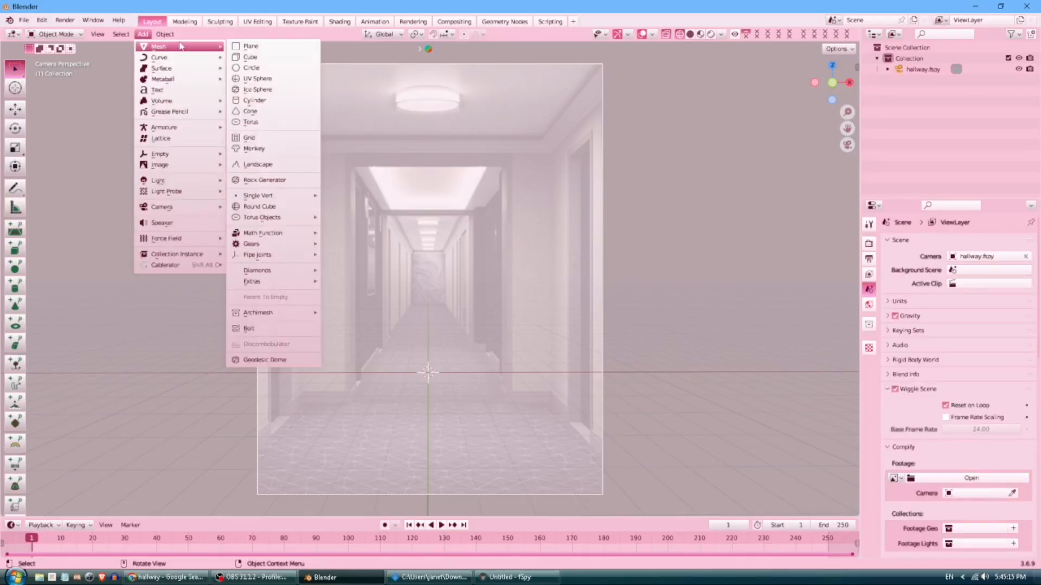
left_click(249, 47)
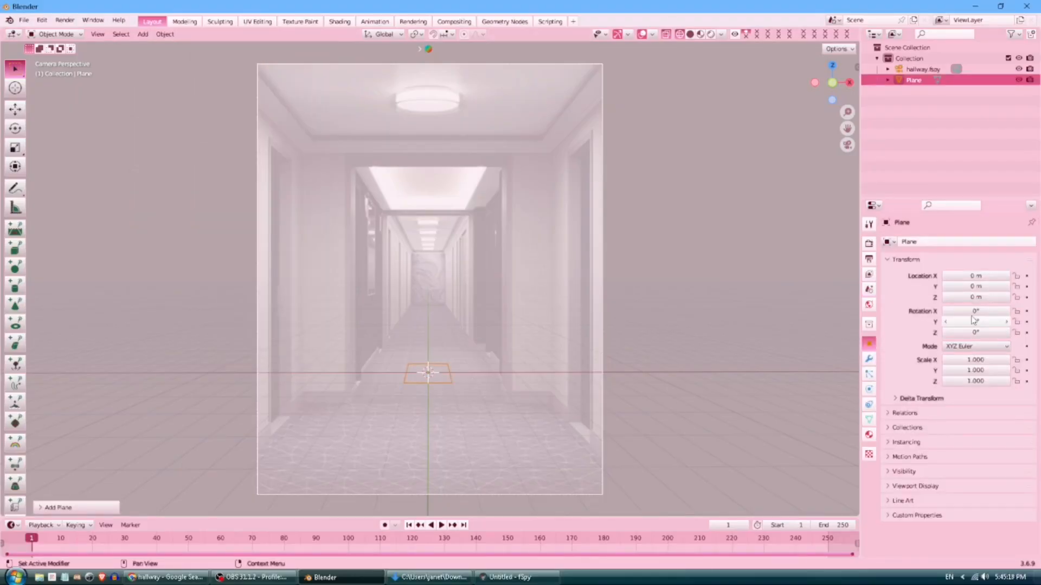
left_click_drag(975, 371, 998, 371)
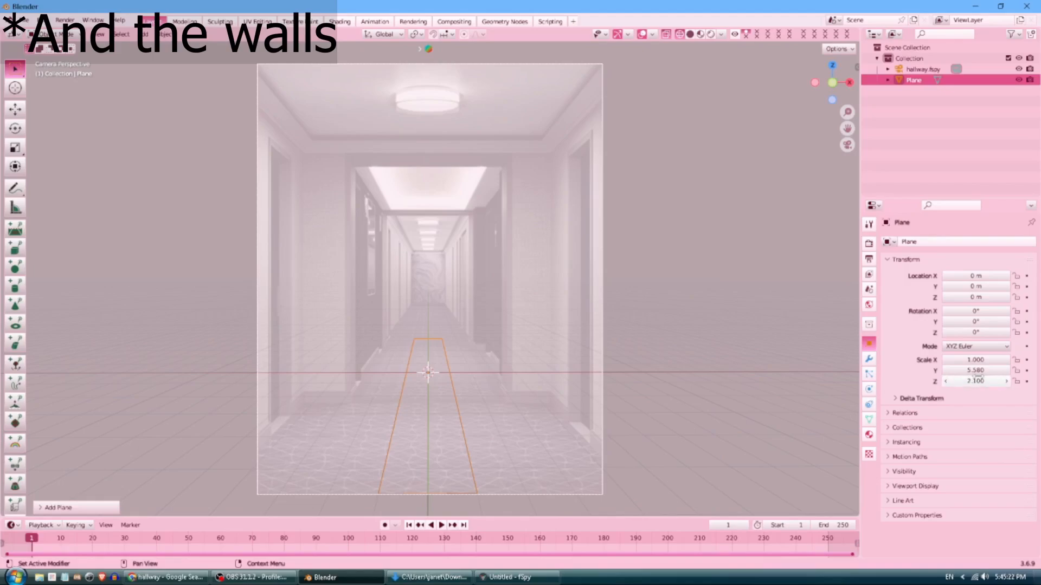
left_click(974, 382)
type("0")
key("Return")
left_click_drag(975, 360, 997, 361)
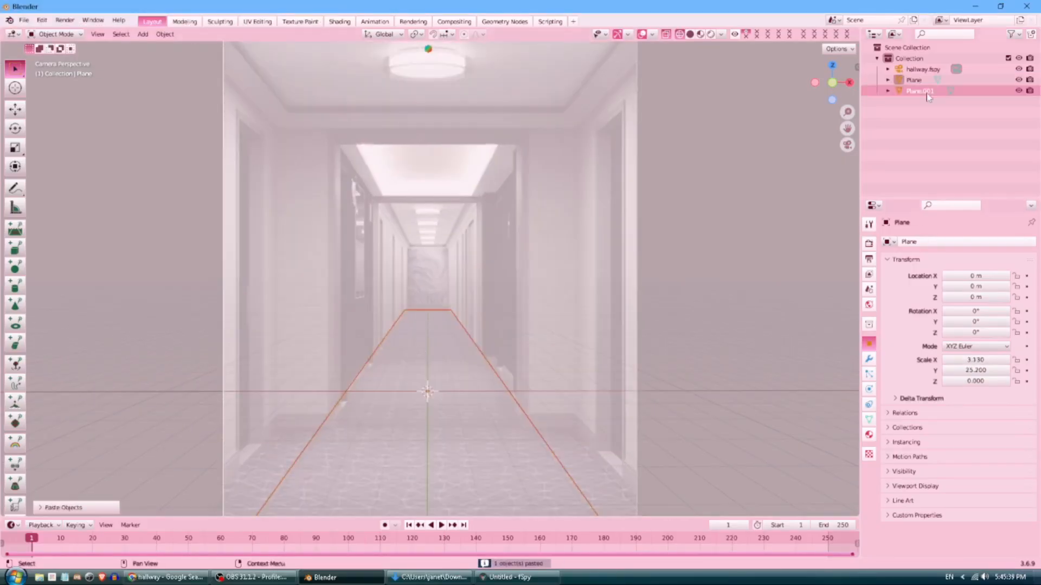
Duplicate the floor plane and move and resize the copy as the left wall.
key("shift+d")
key("x")
left_click_drag(344, 407, 307, 408)
left_click_drag(298, 377, 400, 302)
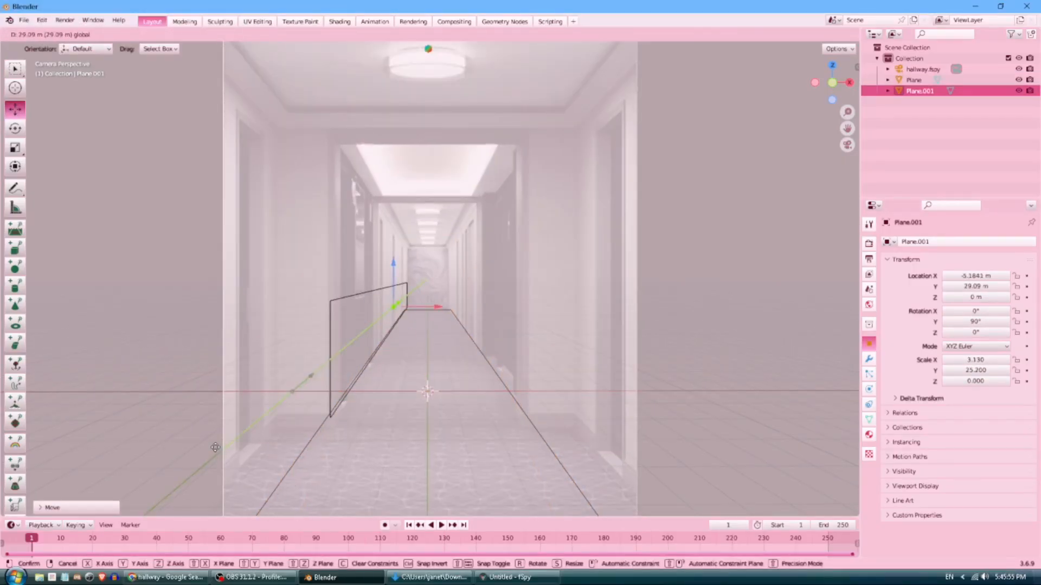
Duplicate planes into a right wall and raised ceiling, then move the left wall vertically.
left_click_drag(976, 360, 1003, 360)
key("shift+d")
left_click_drag(433, 306, 505, 306)
key("shift+d")
left_click(975, 321)
left_click_drag(482, 272, 471, 208)
left_click(471, 209)
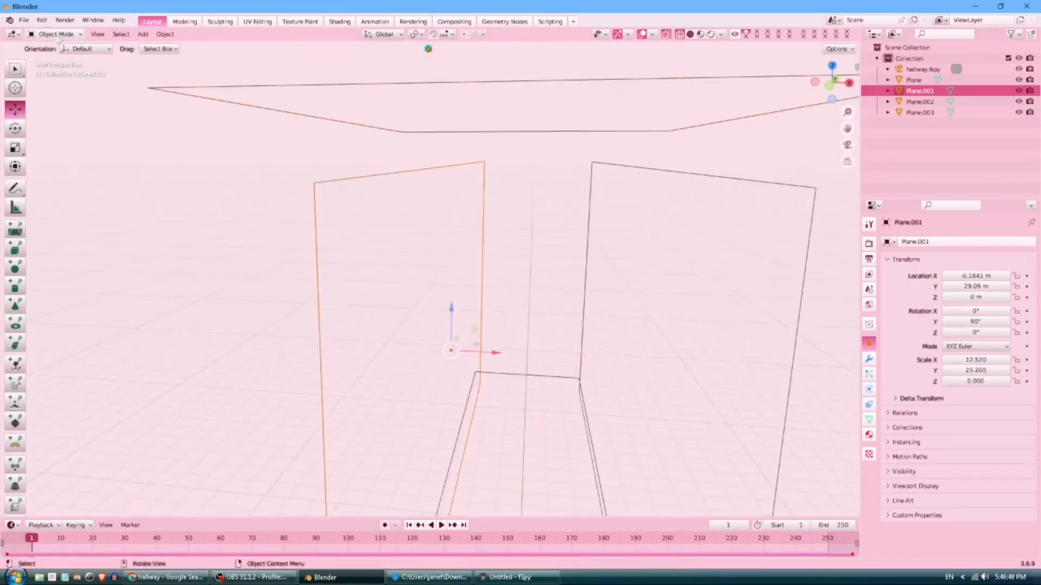
key("g")
key("z")
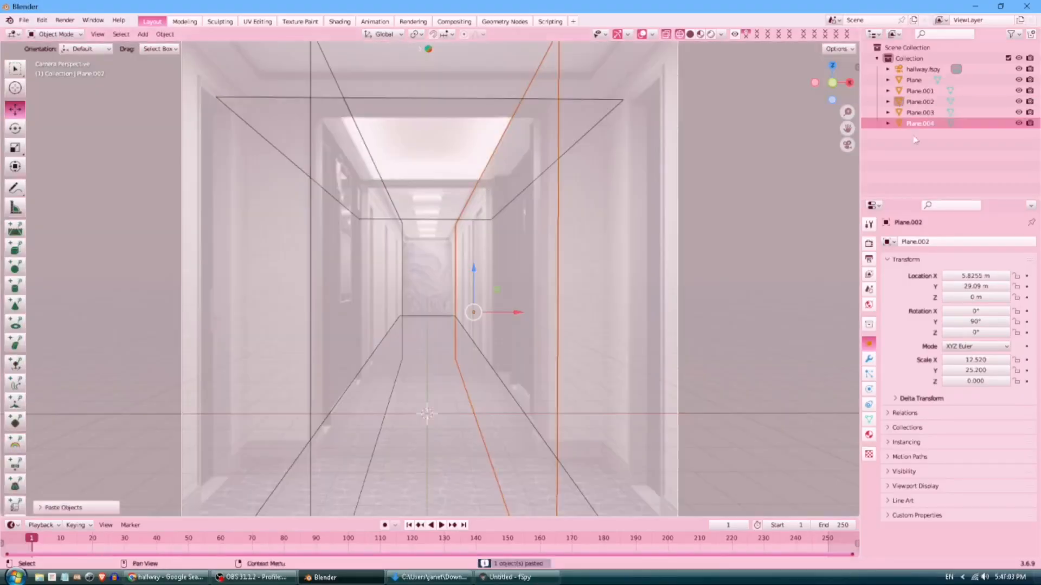
key("shift+d")
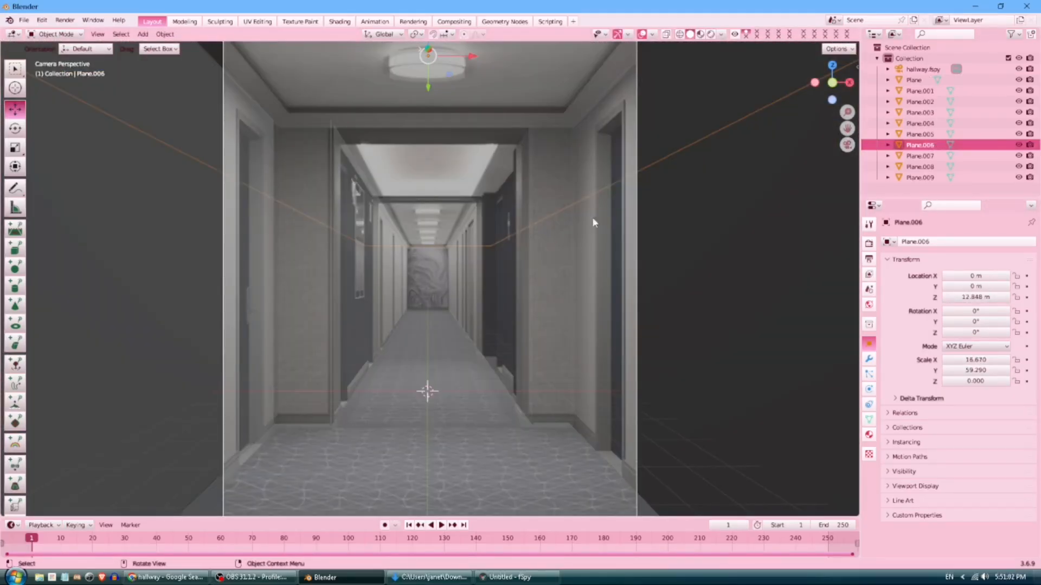
Open Screenshot 2025-09-20 173858.png in Photos, resize and position it, then return to Blender.
left_click(430, 577)
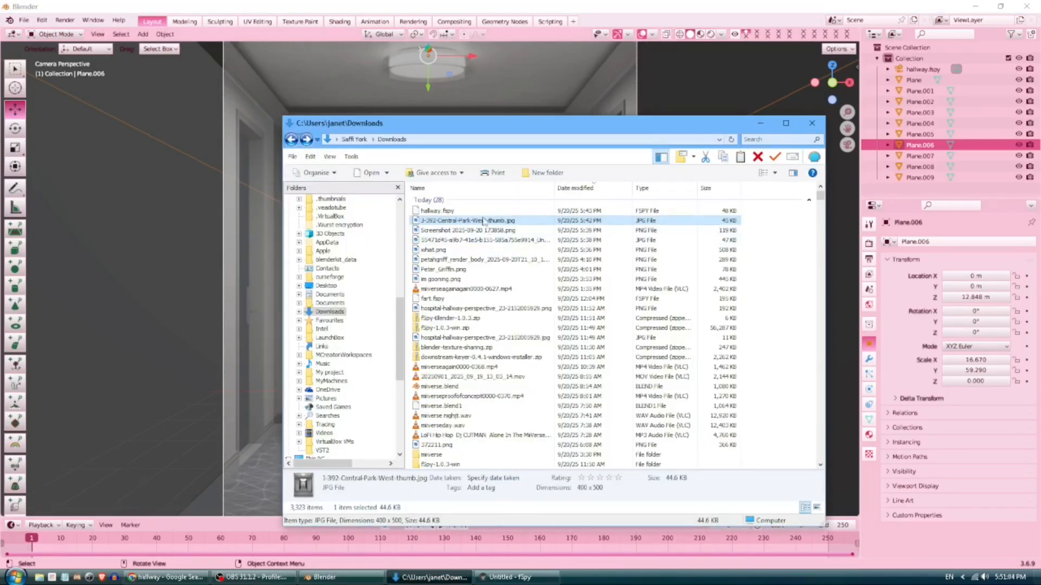
left_click(465, 232)
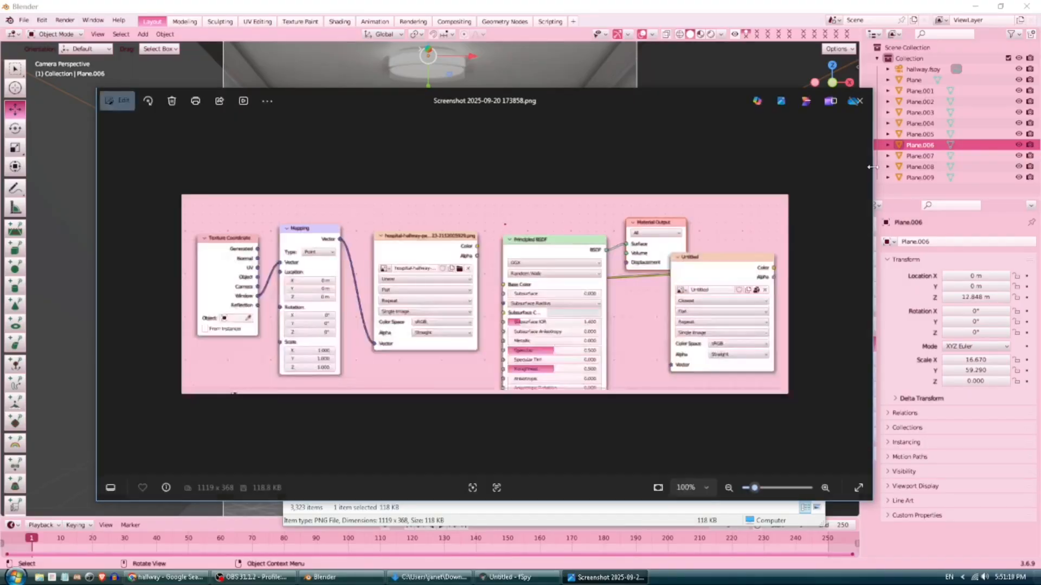
left_click_drag(870, 169, 630, 168)
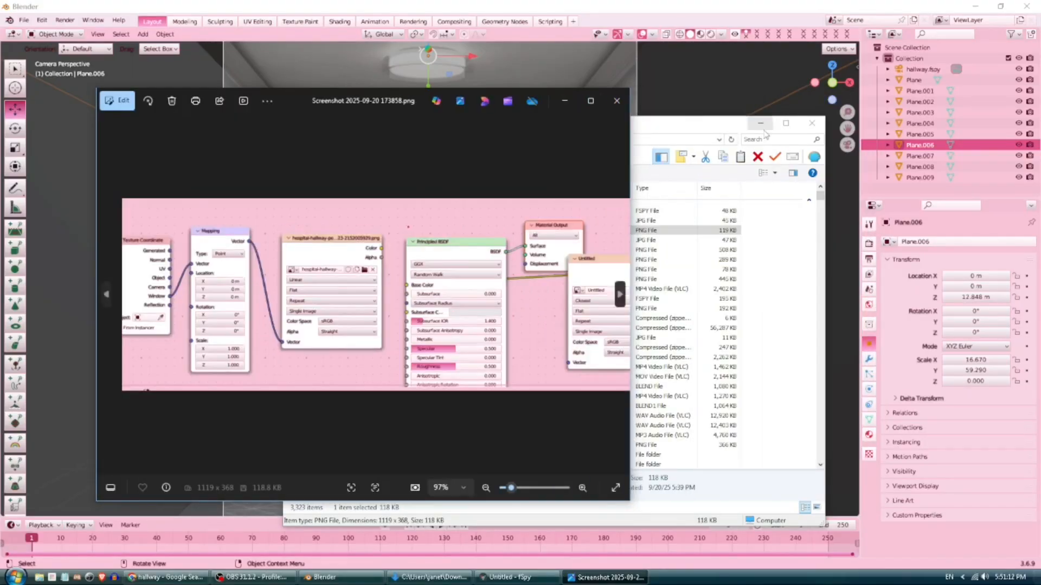
left_click(760, 123)
left_click_drag(431, 101, 362, 113)
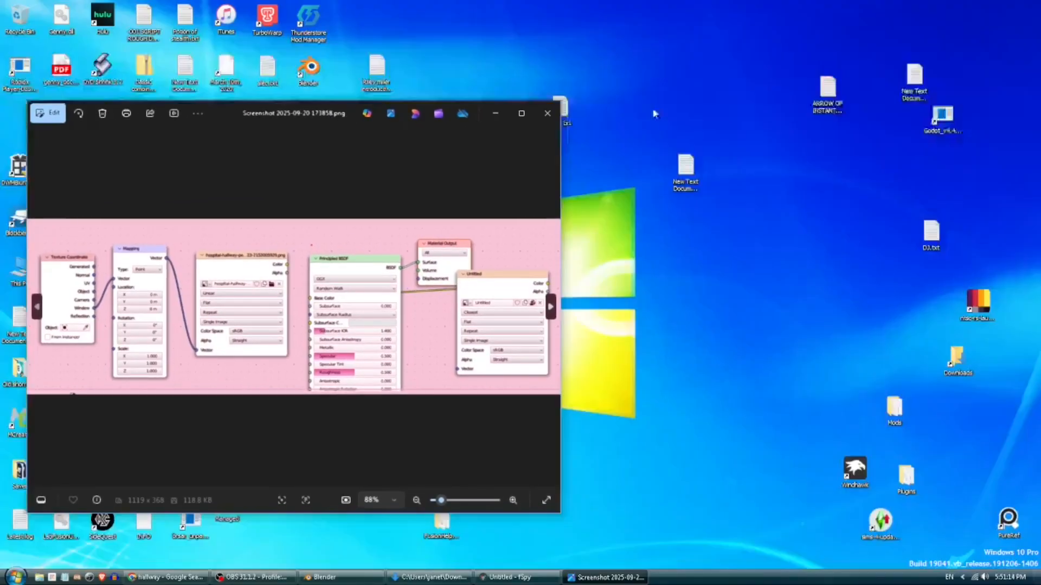
left_click(324, 577)
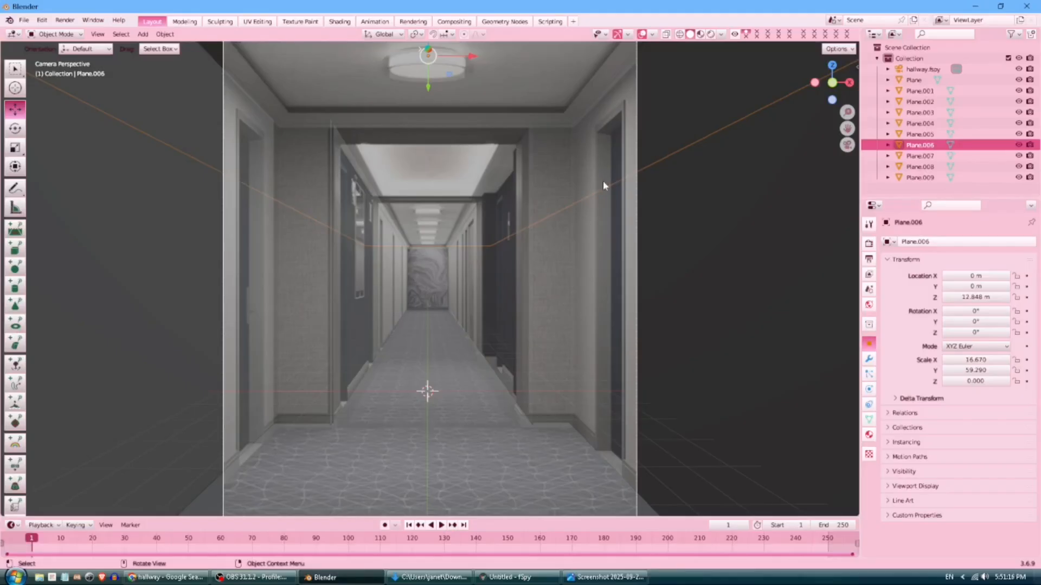
Join the ten hallway planes into a single Plane object and view through the hallway.fspy camera.
left_click(914, 80)
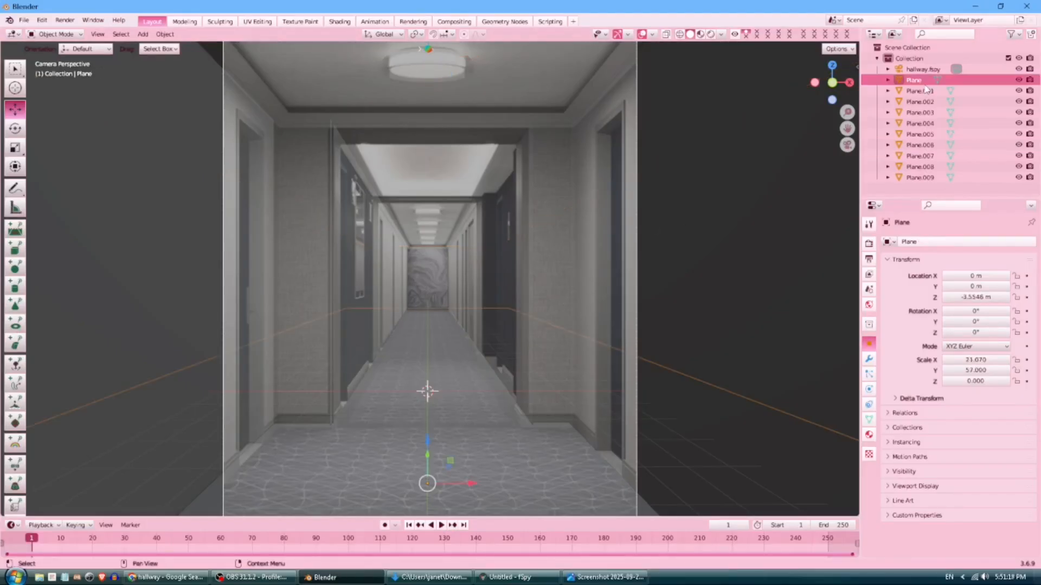
left_click(928, 170, "shift")
right_click(379, 199)
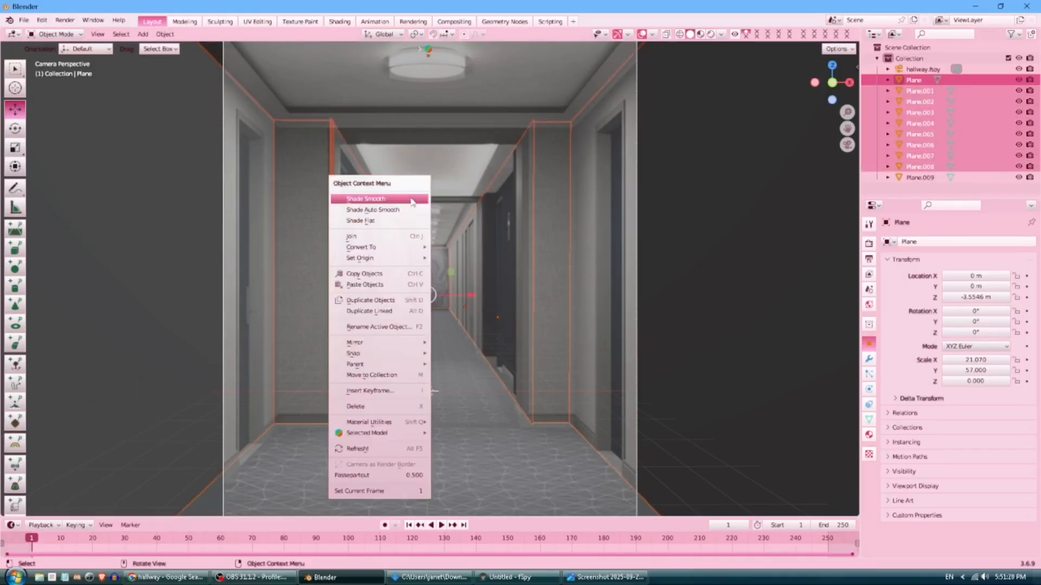
left_click(390, 236)
key("ctrl")
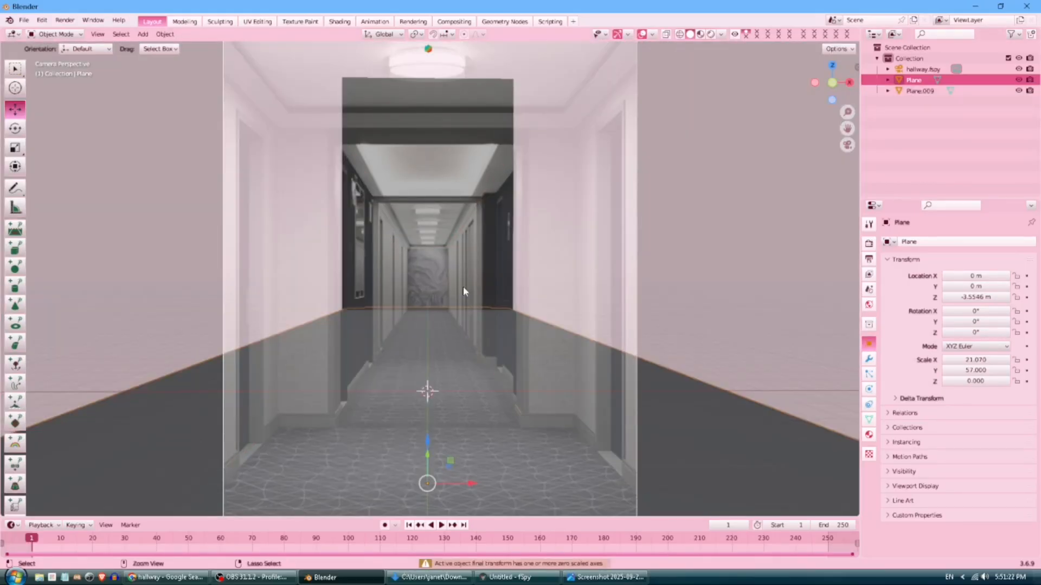
key("ctrl+z")
right_click(597, 260)
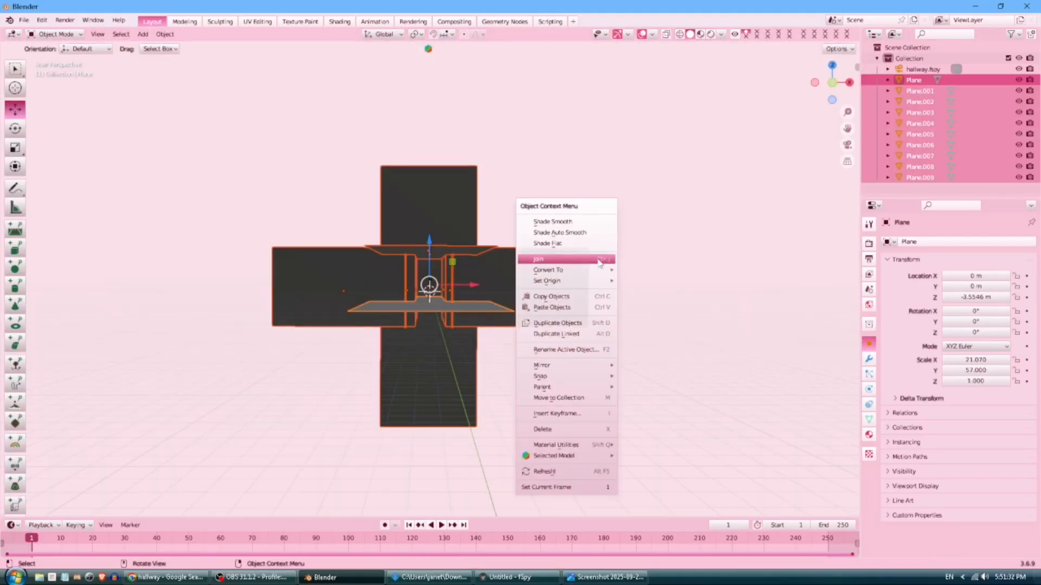
left_click(597, 260)
middle_click_drag(600, 264, 615, 249)
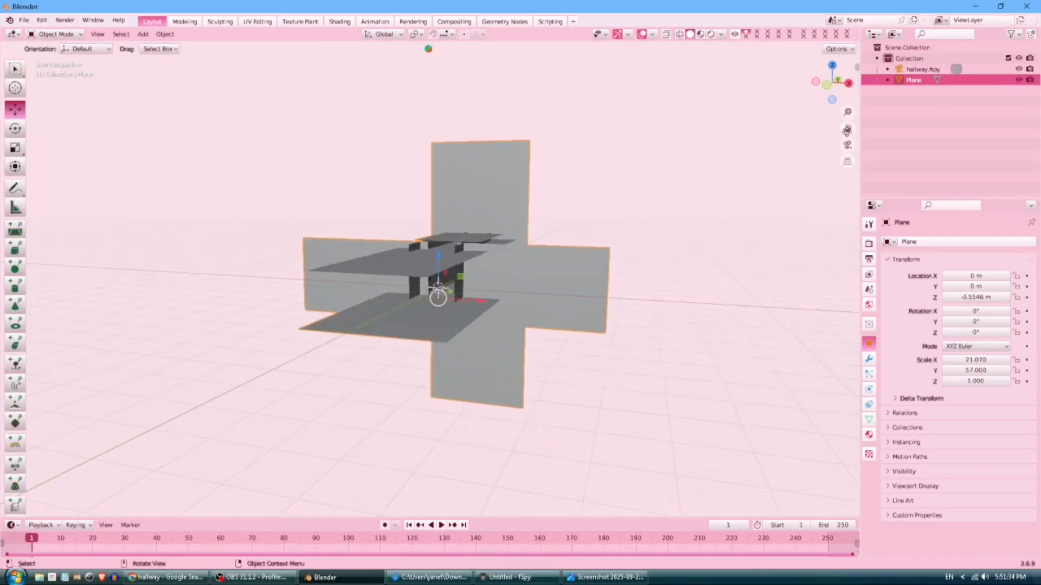
left_click(847, 145)
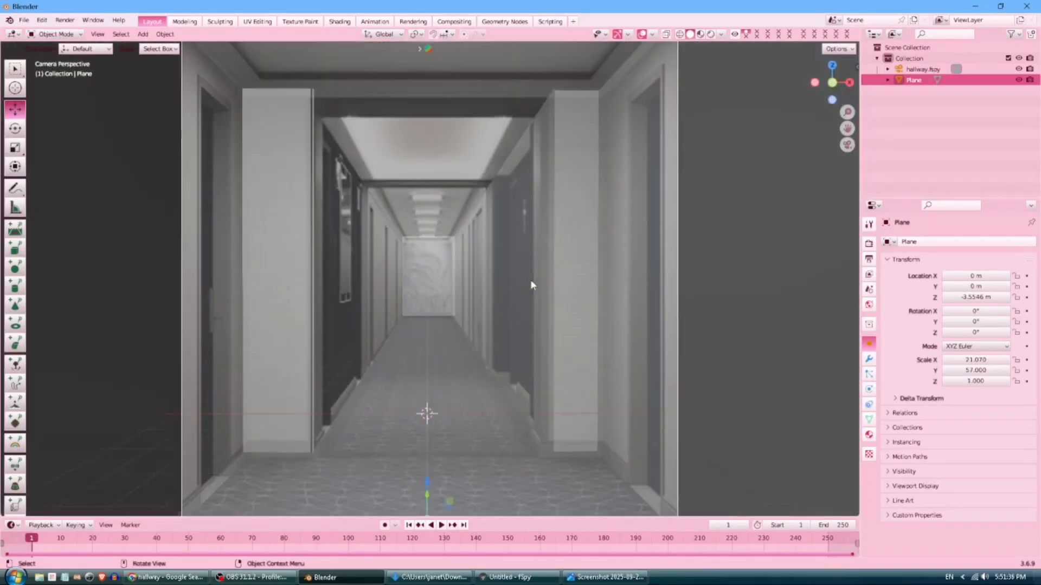
Create Material.001 for the Plane in the Shading workspace and delete its Principled BSDF node.
scroll(527, 282, "up", 8)
scroll(558, 253, "down", 9)
left_click(869, 434)
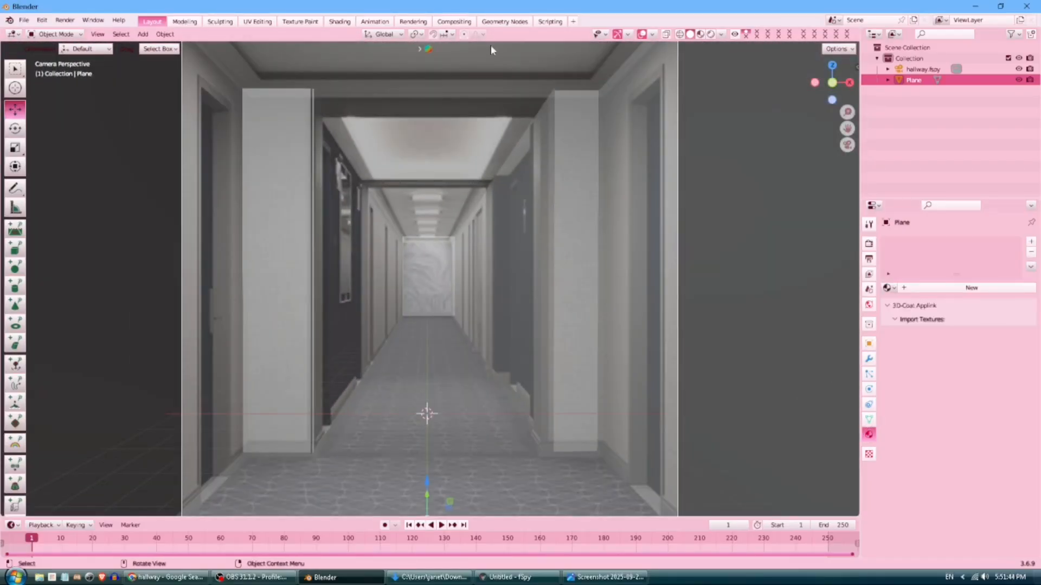
left_click(346, 24)
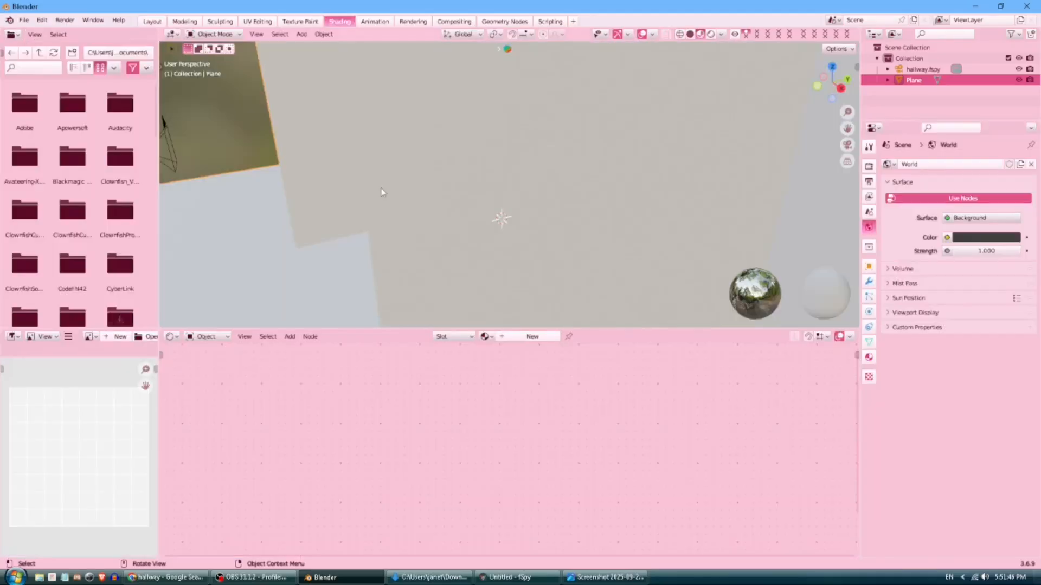
left_click(527, 337)
middle_click_drag(279, 421, 344, 428)
left_click(513, 365)
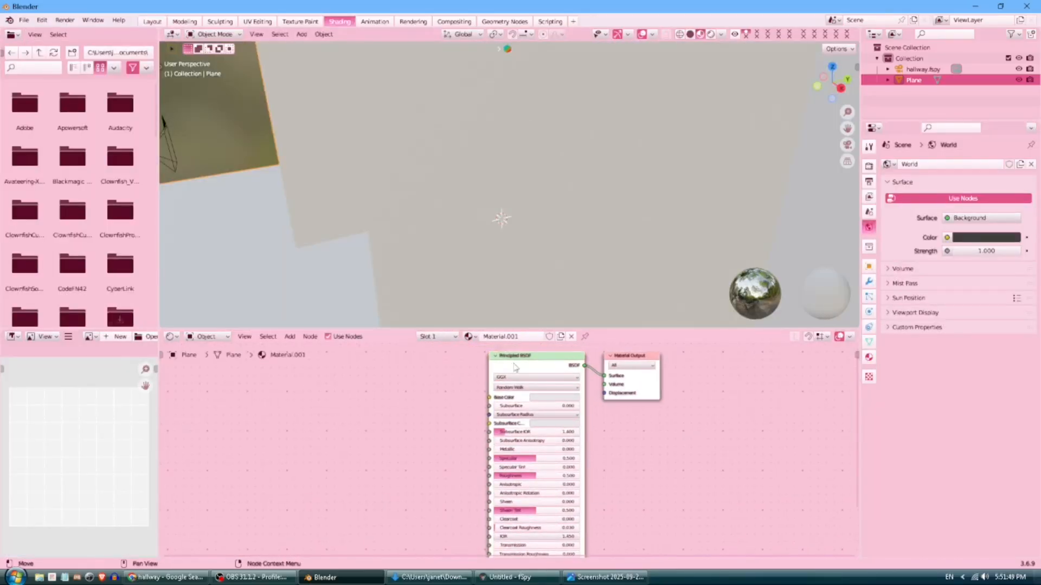
key("x")
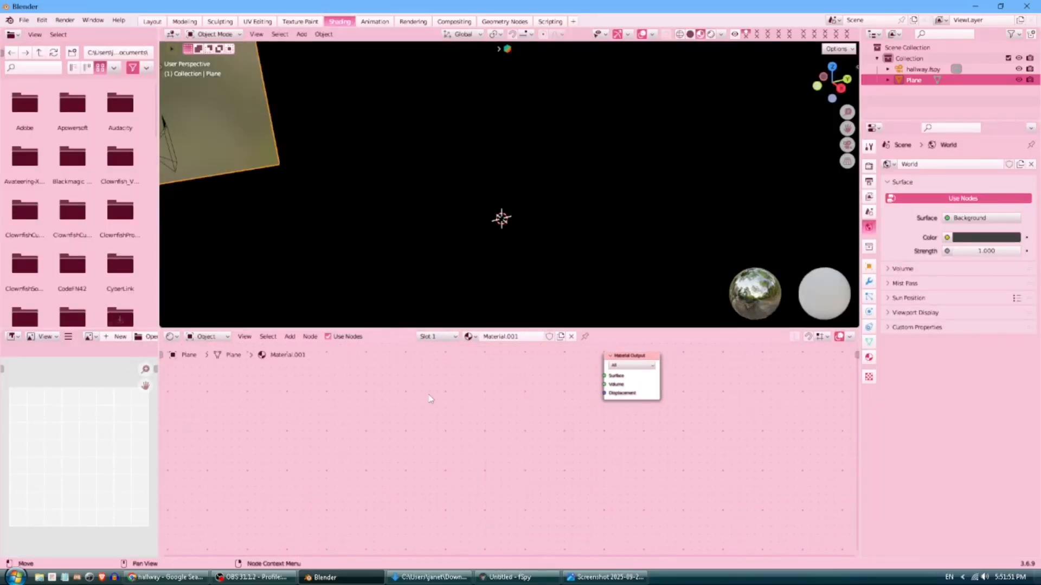
Add a Texture Coordinate node via node search ('te'), following the reference node screenshot.
scroll(427, 399, "up", 1)
scroll(427, 396, "up", 1)
middle_click_drag(430, 419, 439, 453)
left_click(437, 576)
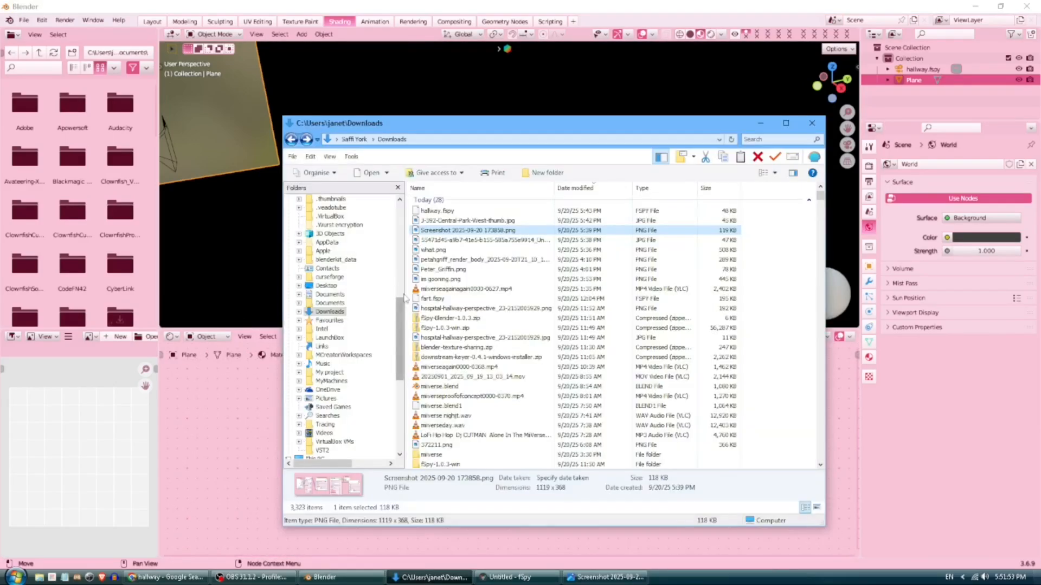
left_click(437, 577)
left_click(606, 577)
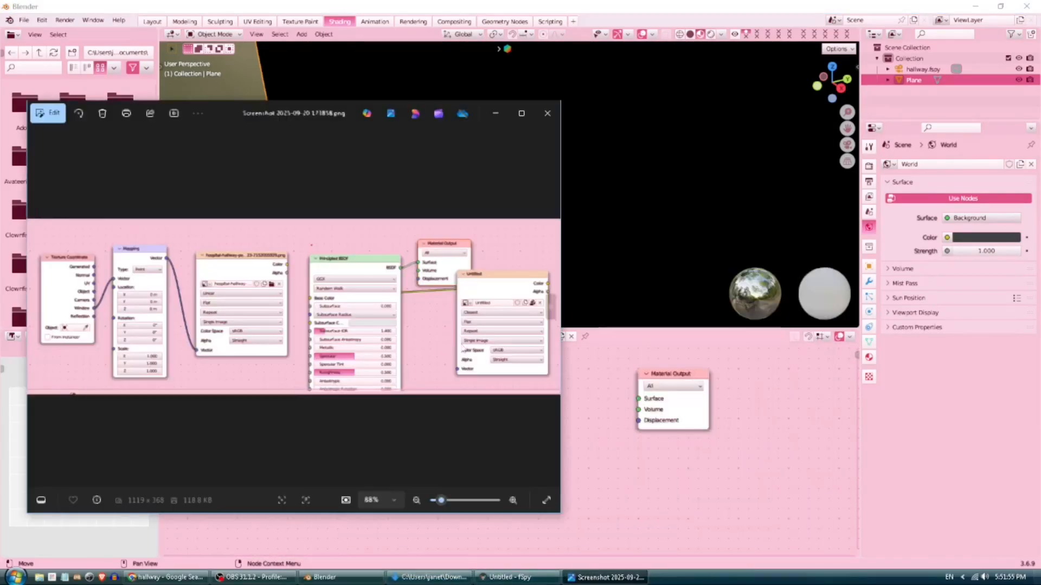
left_click(578, 481)
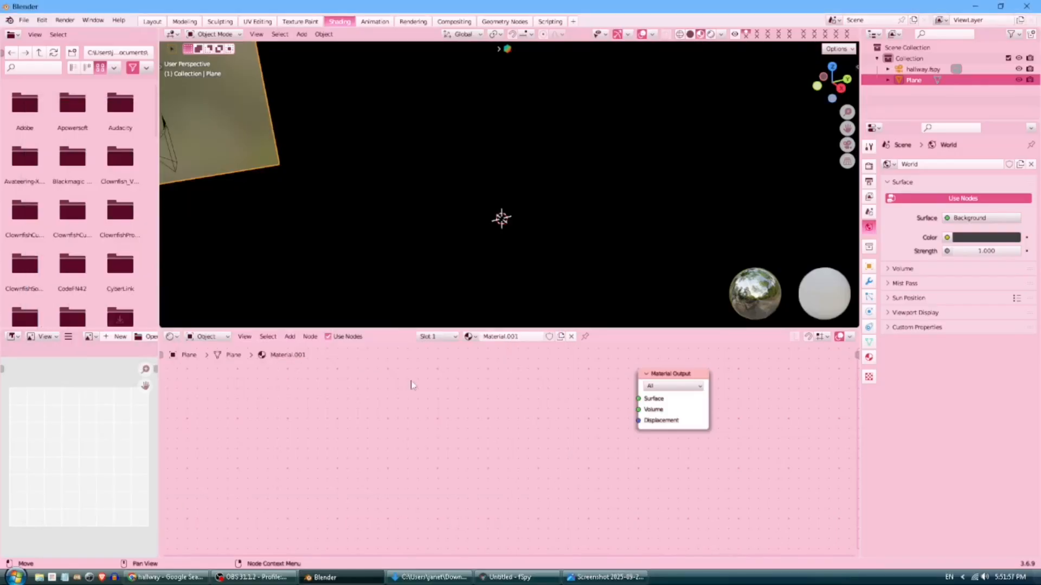
left_click(291, 337)
left_click(297, 348)
type("te")
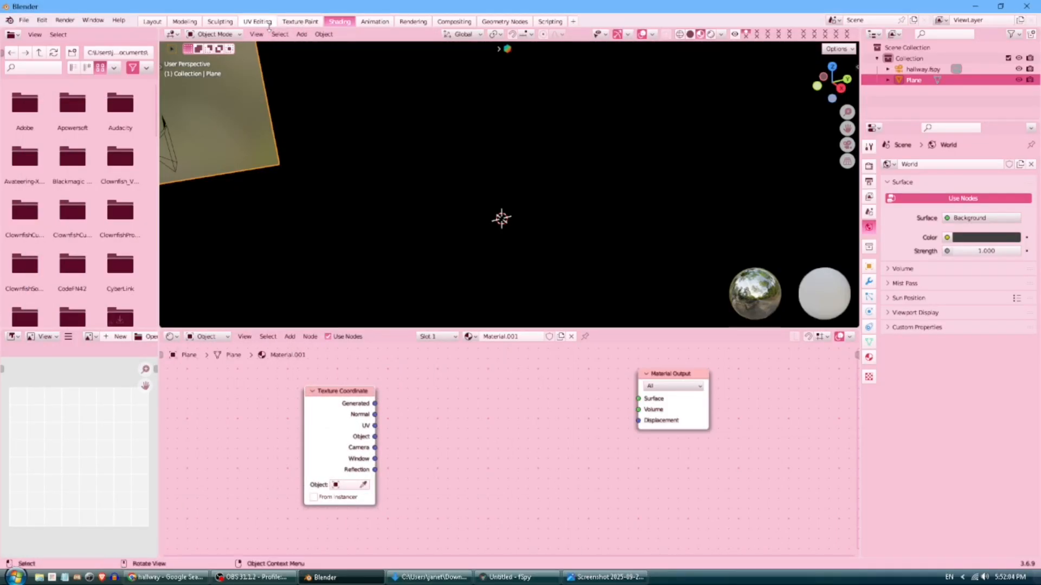
left_click(266, 23)
Select all of the Plane's geometry and unwrap it with Smart UV Project.
scroll(560, 135, "down", 3)
left_click(592, 34)
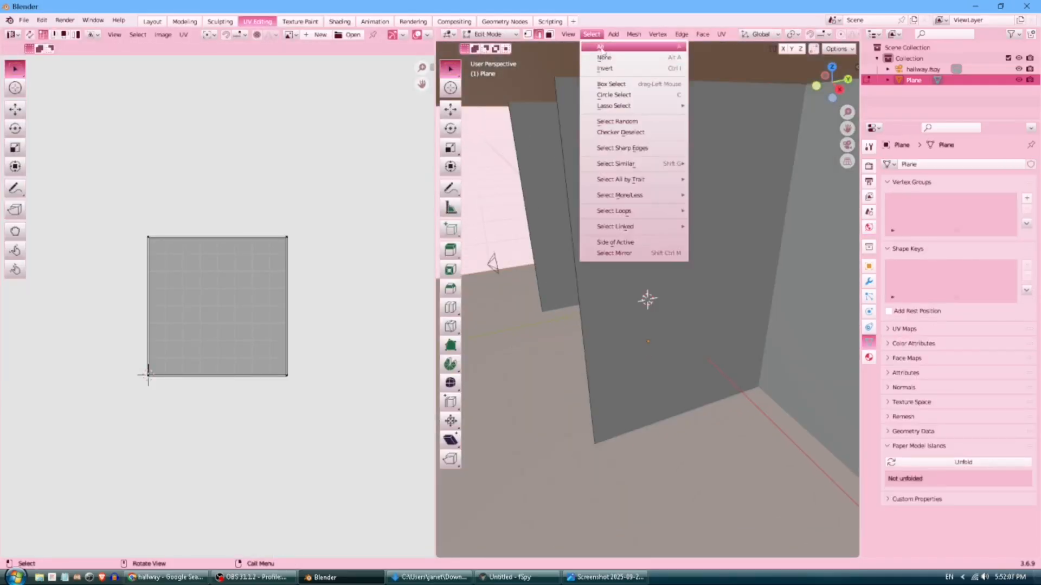
left_click(598, 47)
scroll(601, 109, "down", 1)
scroll(599, 134, "down", 2)
key("u")
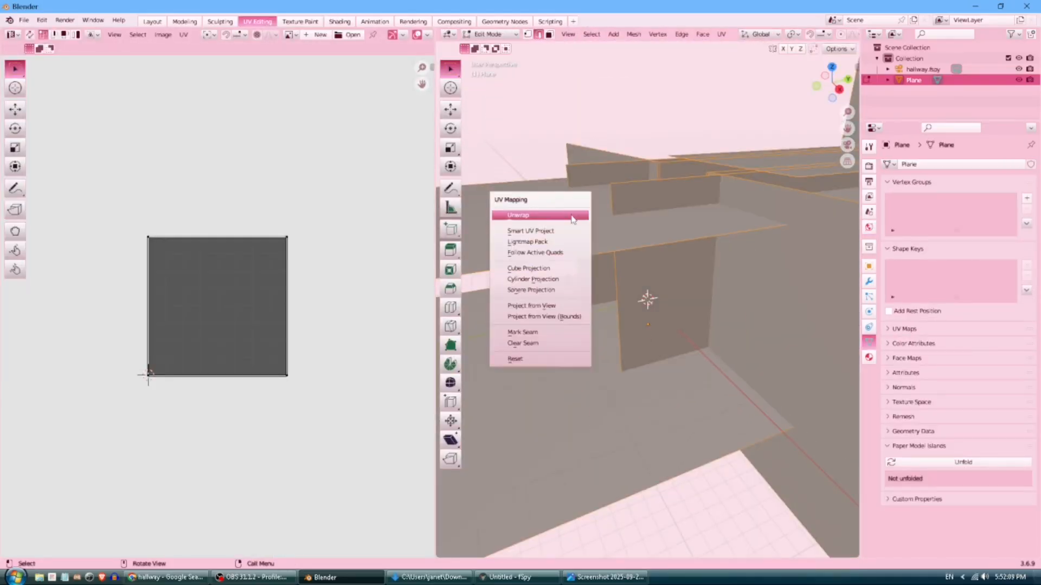
left_click(530, 231)
left_click(580, 328)
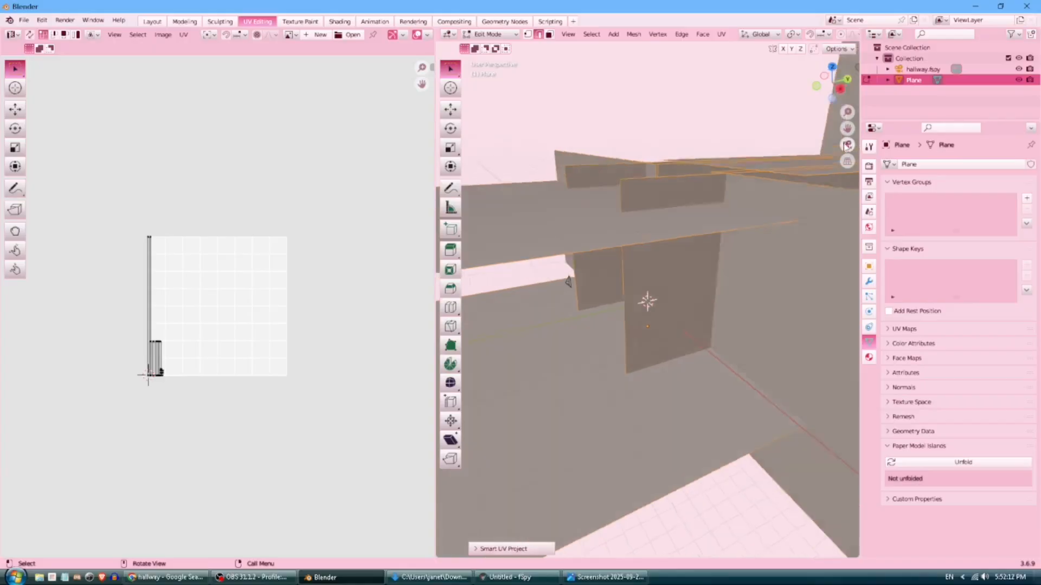
Run Smart UV Project on the Plane a second time.
key("u")
left_click(583, 226)
left_click(610, 328)
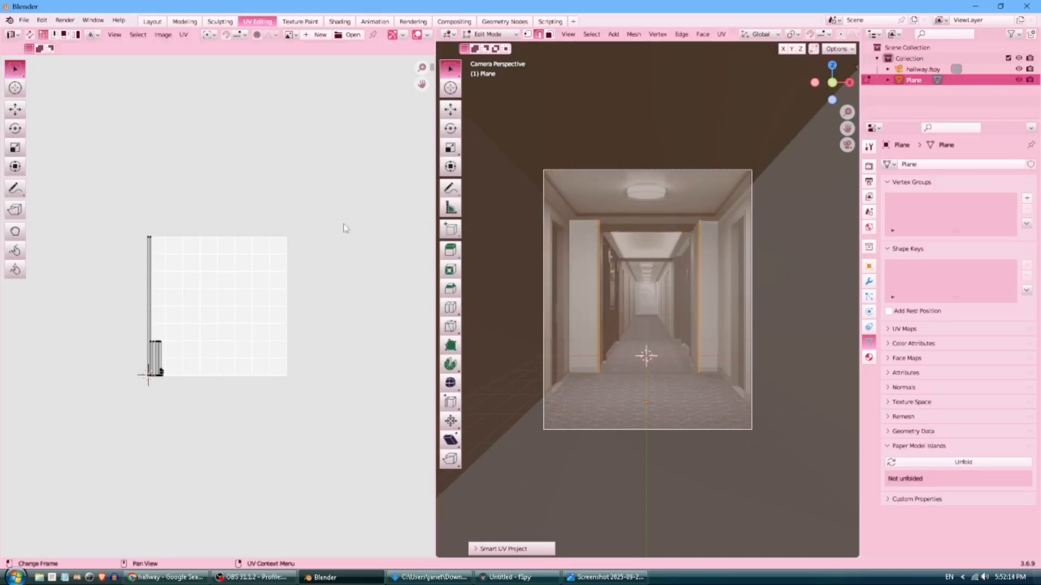
scroll(242, 316, "up", 5)
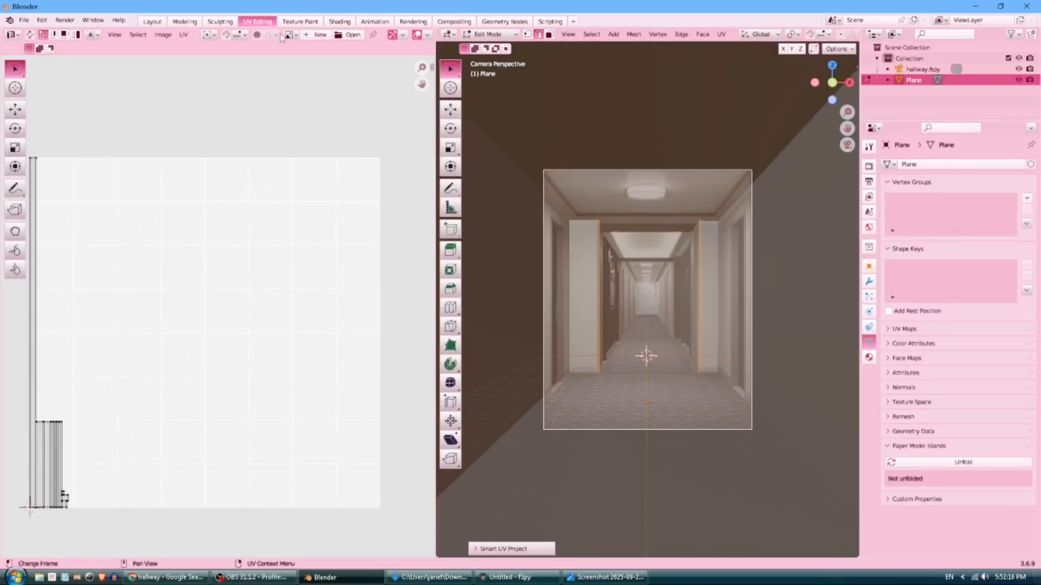
left_click(339, 21)
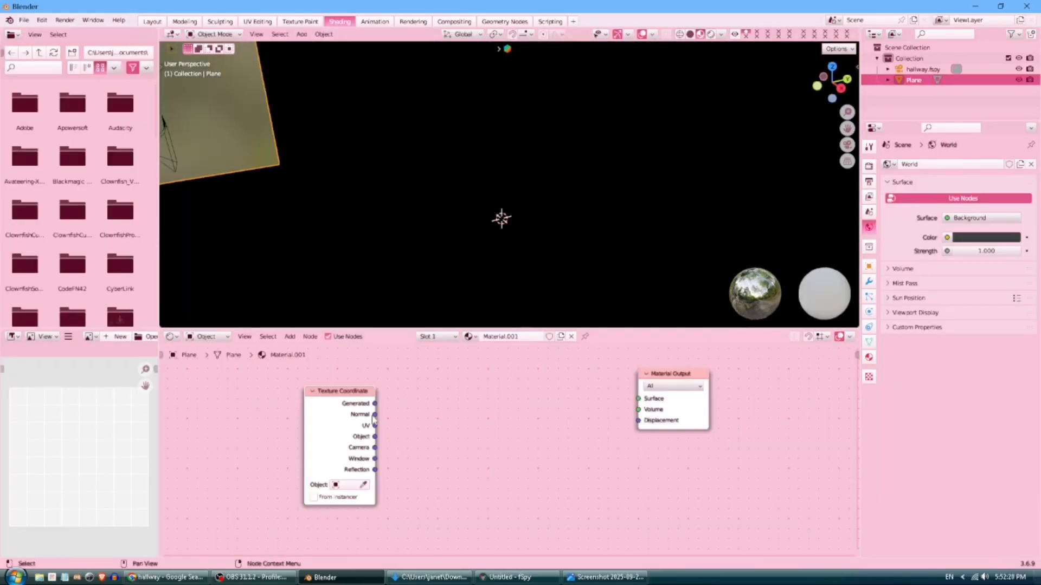
Add a Mapping node and link Texture Coordinate's Window output to its Vector input.
left_click(290, 337)
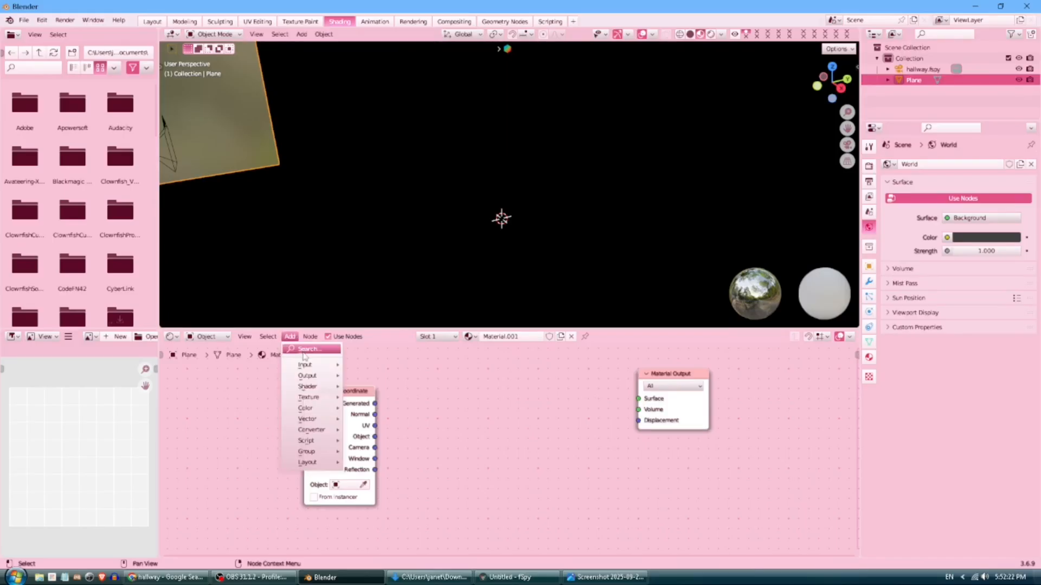
left_click(304, 352)
left_click(586, 578)
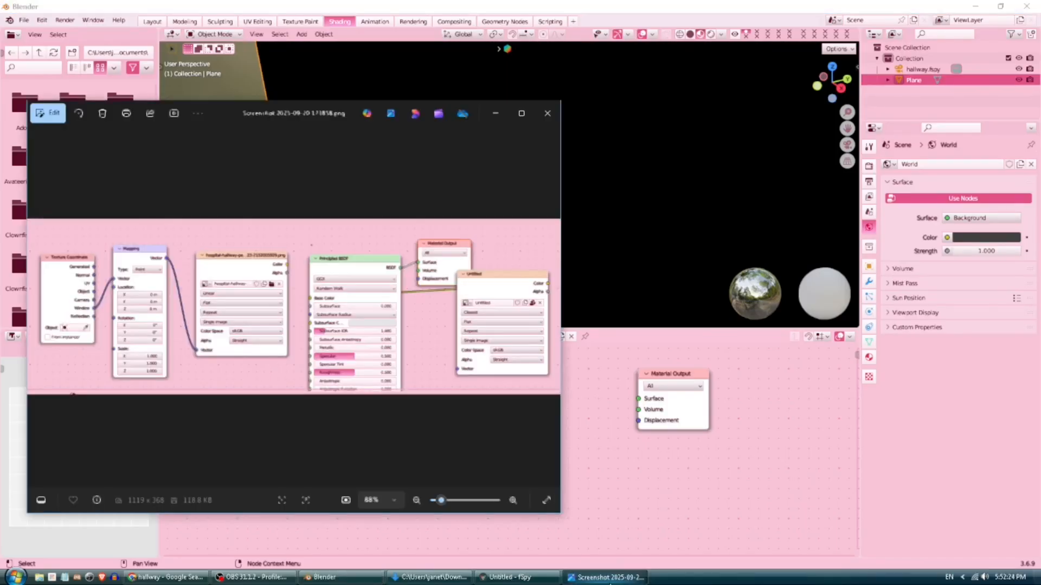
left_click(493, 112)
type("ima")
key("BackSpace")
key("BackSpace")
key("BackSpace")
left_click(604, 577)
left_click(493, 112)
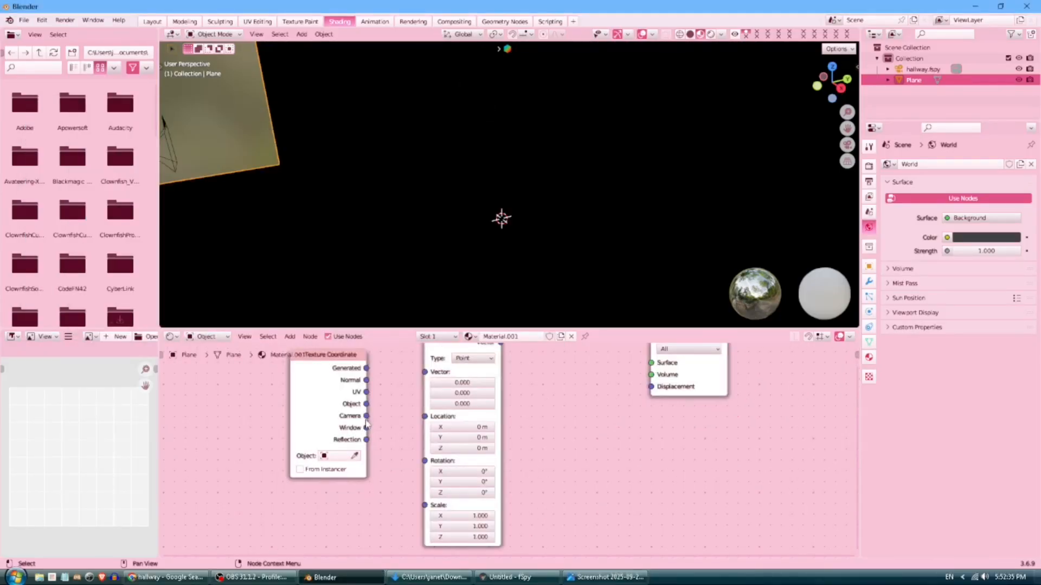
left_click_drag(366, 416, 426, 372)
left_click(605, 578)
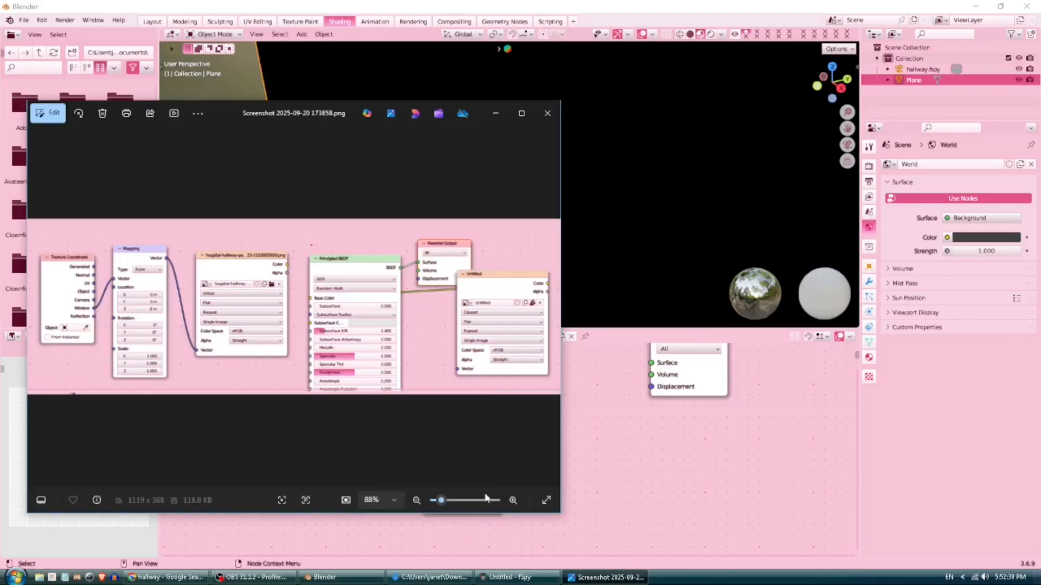
left_click(588, 474)
Add an Image Texture node right of Mapping and re-link Window to Mapping's Vector.
key("shift+a")
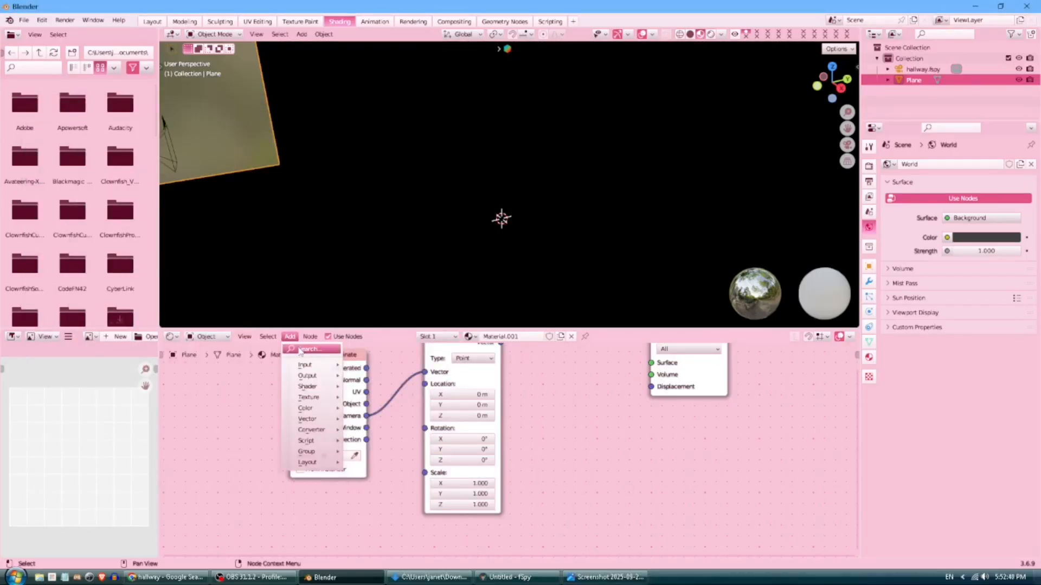
left_click(352, 352)
type("imag")
key("Return")
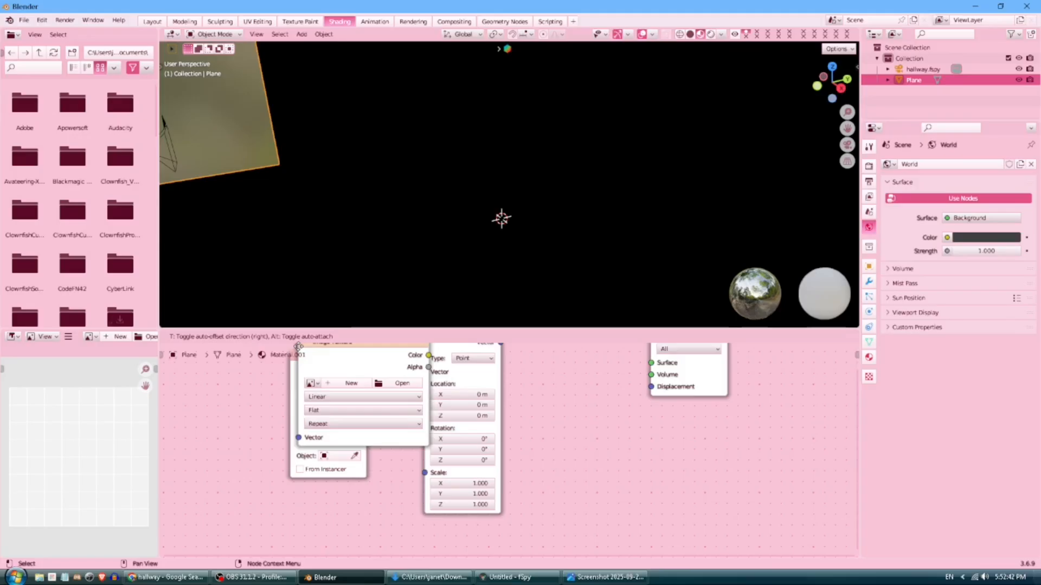
left_click(533, 434)
left_click(584, 577)
left_click(660, 490)
left_click_drag(368, 428, 425, 372)
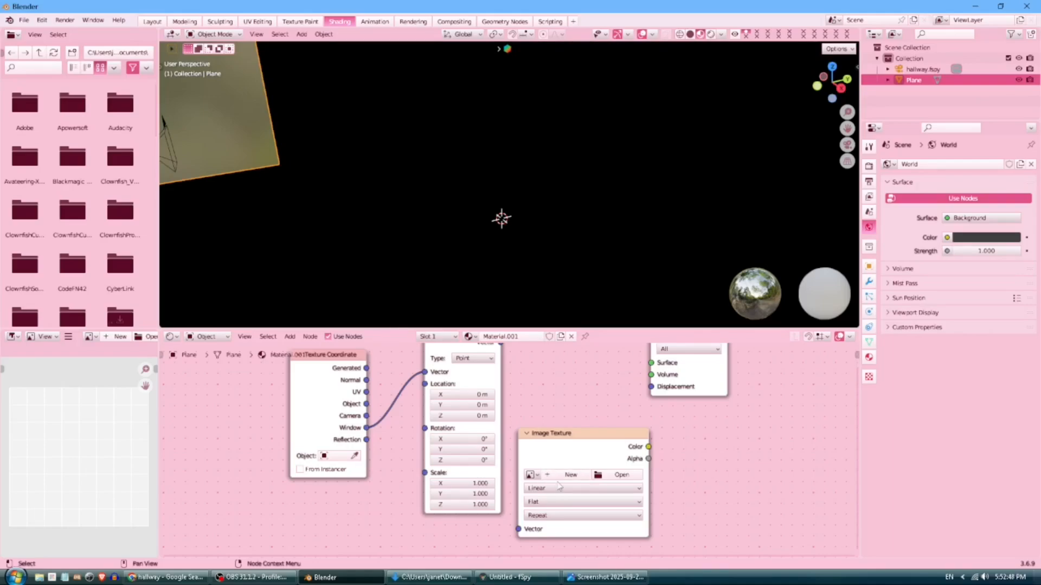
left_click(628, 477)
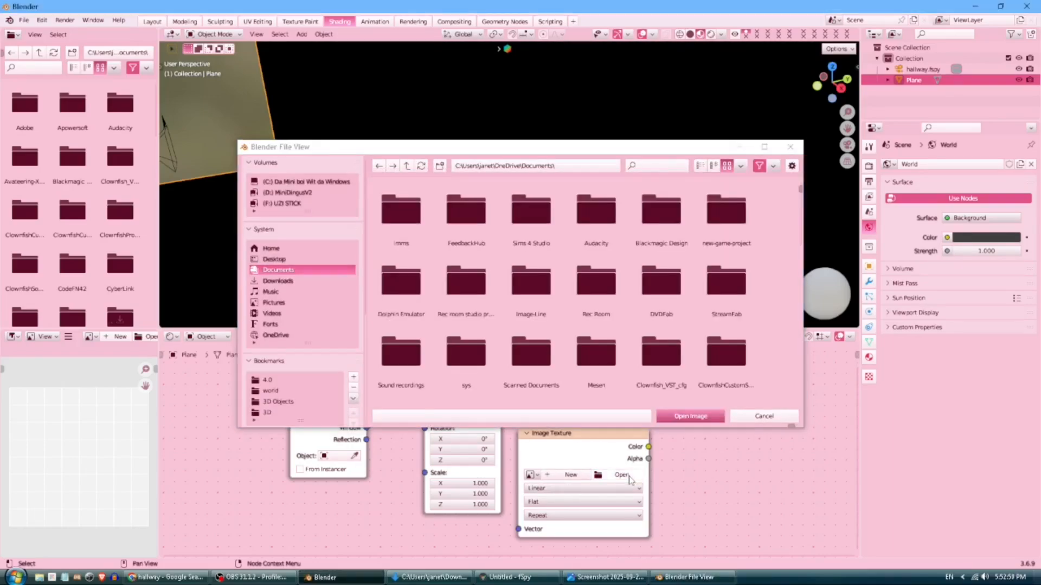
left_click(314, 281)
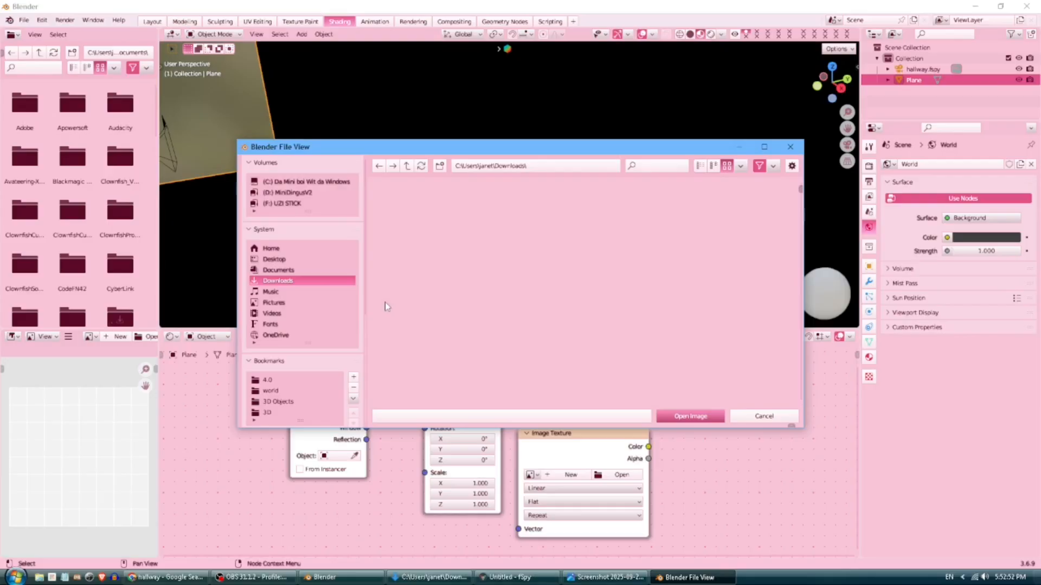
scroll(450, 307, "down", 10)
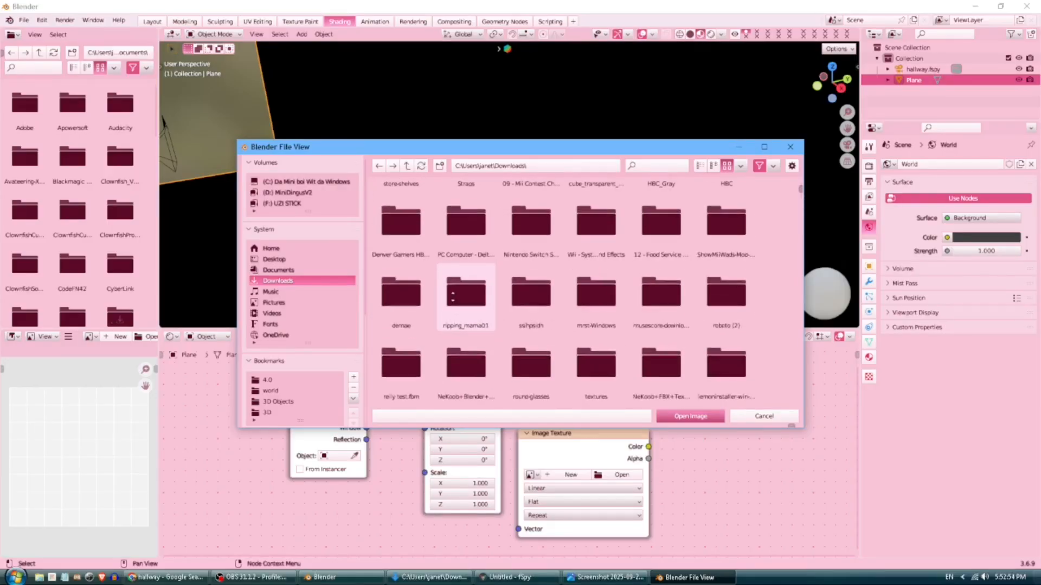
left_click_drag(793, 303, 781, 336)
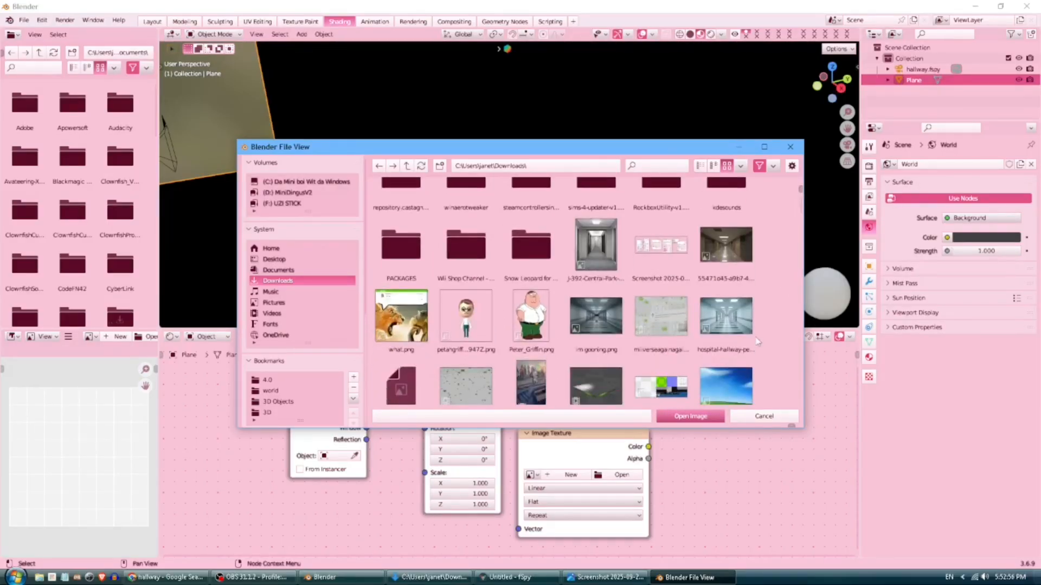
double_click(621, 239)
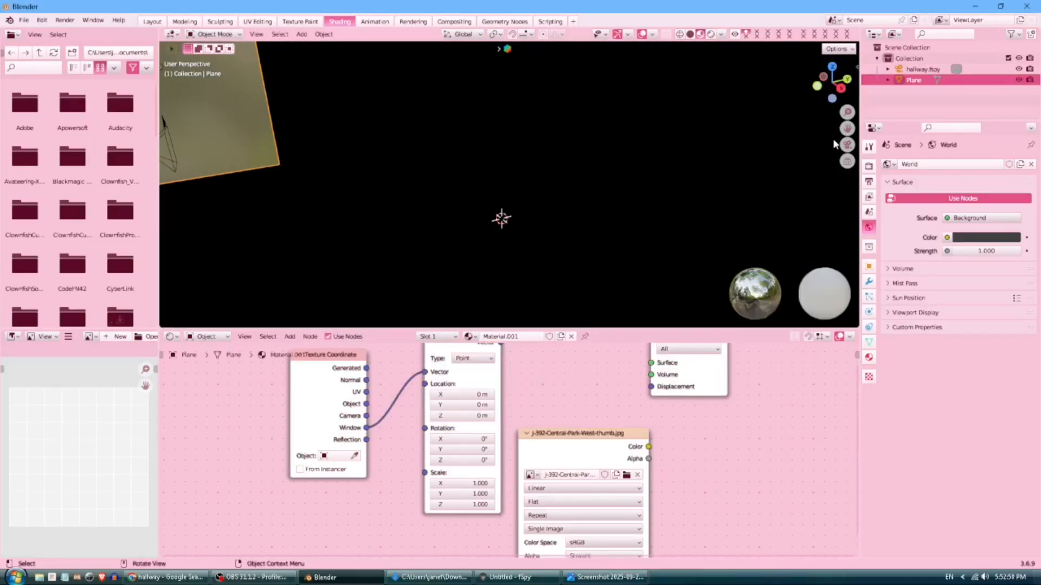
middle_click_drag(597, 407, 578, 438)
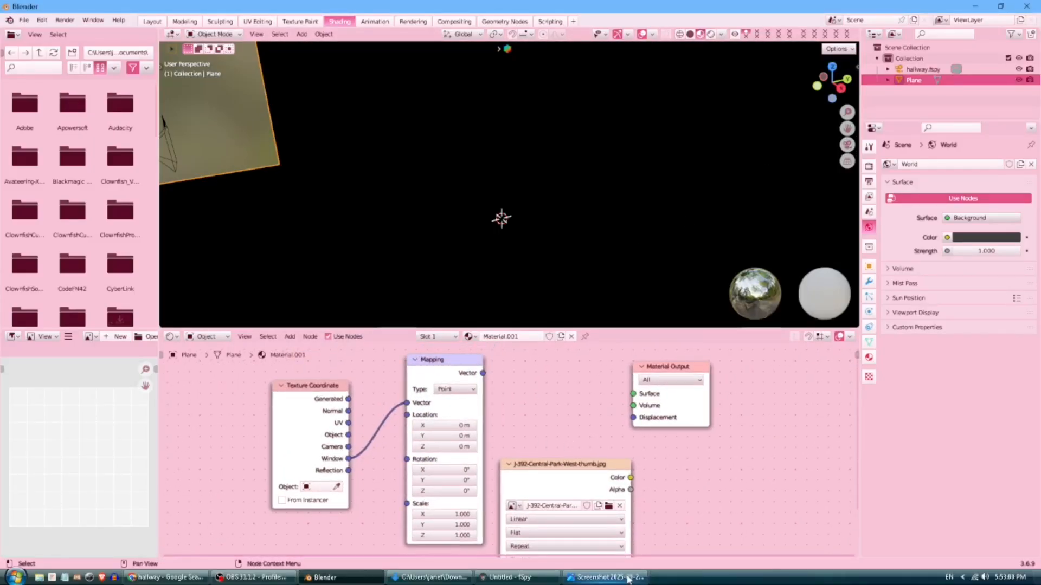
left_click(605, 577)
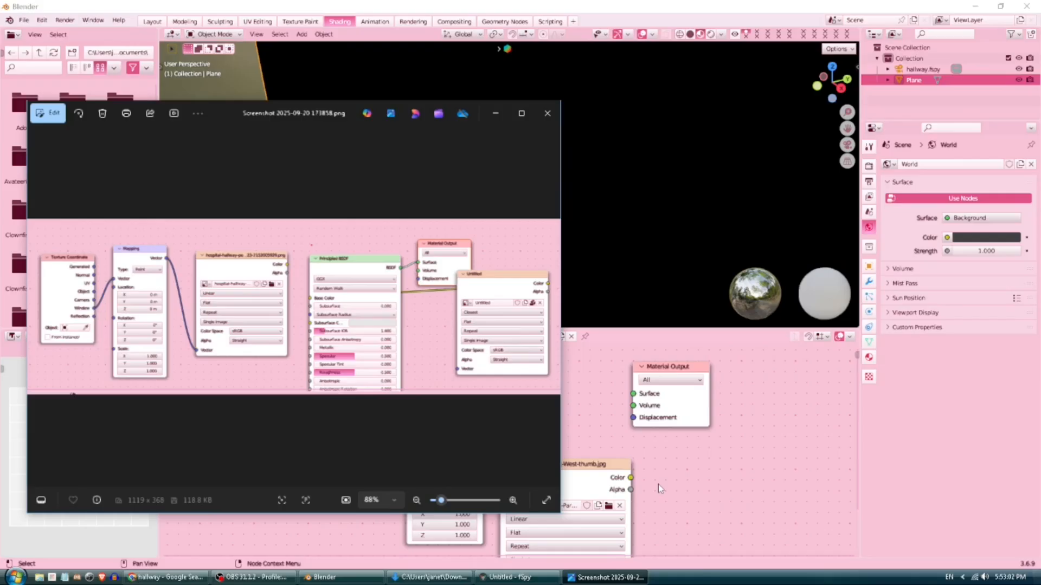
Add an Emission node fed by the image Color and connect it to Material Output Surface.
left_click(658, 483)
left_click(289, 336)
left_click(298, 350)
type("emiss")
key("Return")
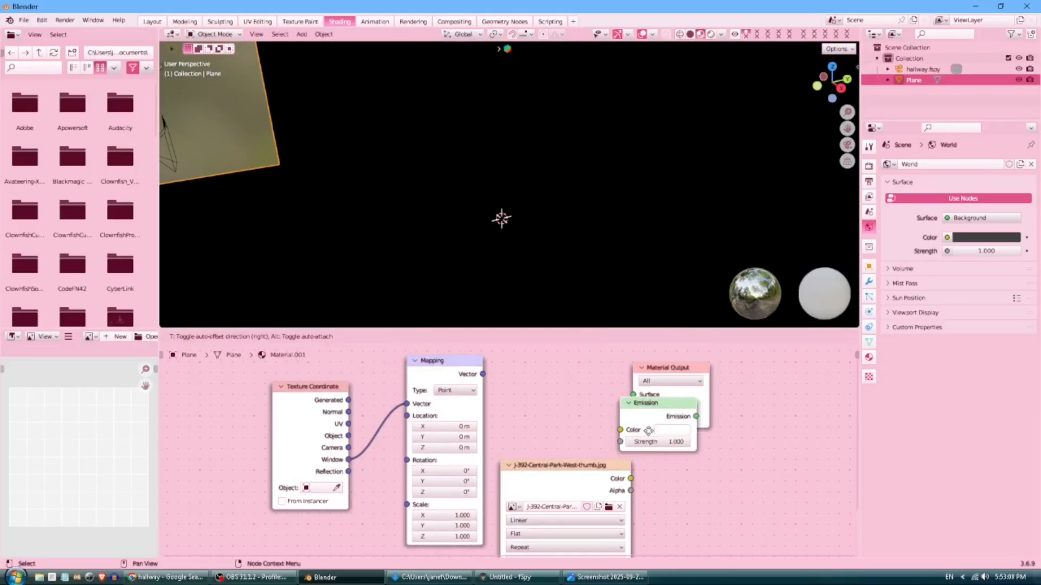
left_click(586, 473)
left_click_drag(663, 449, 613, 478)
left_click_drag(688, 433, 633, 395)
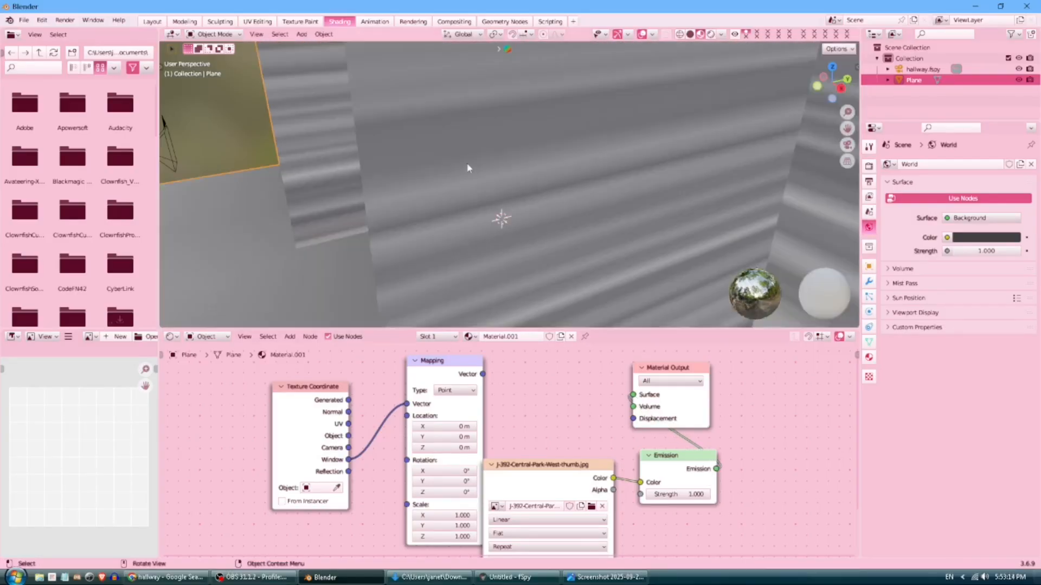
Connect the Mapping Vector output to the Image Texture's Vector input.
scroll(475, 193, "up", 1)
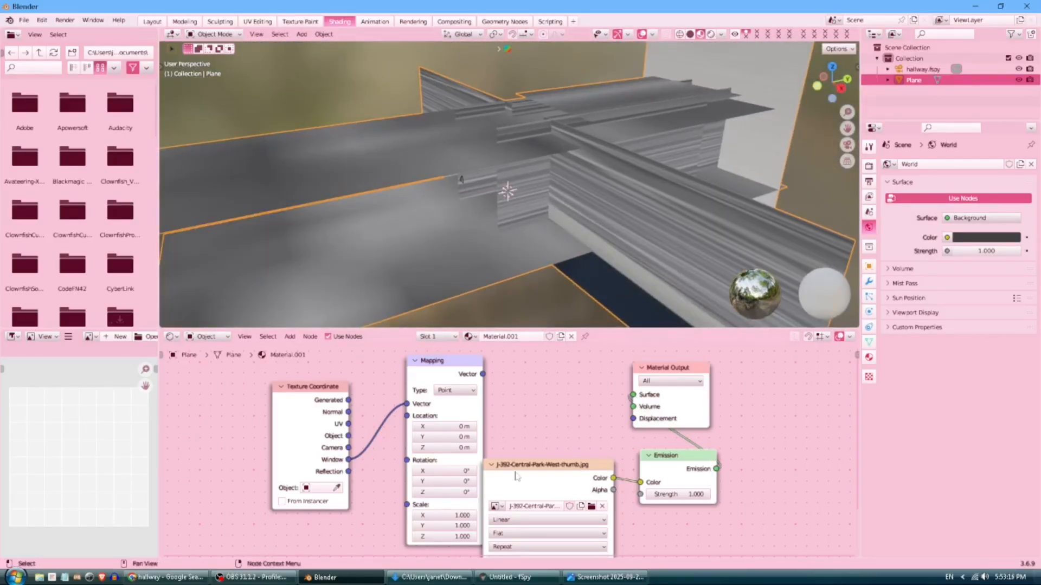
left_click_drag(519, 473, 554, 468)
middle_click_drag(479, 441, 431, 356)
left_click_drag(469, 510, 443, 389)
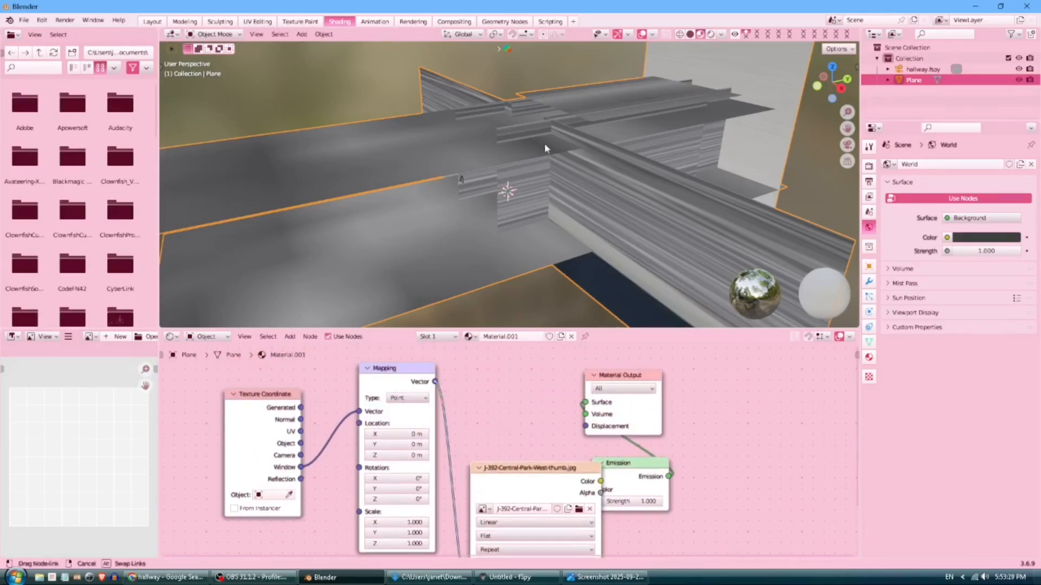
middle_click_drag(545, 143, 589, 180)
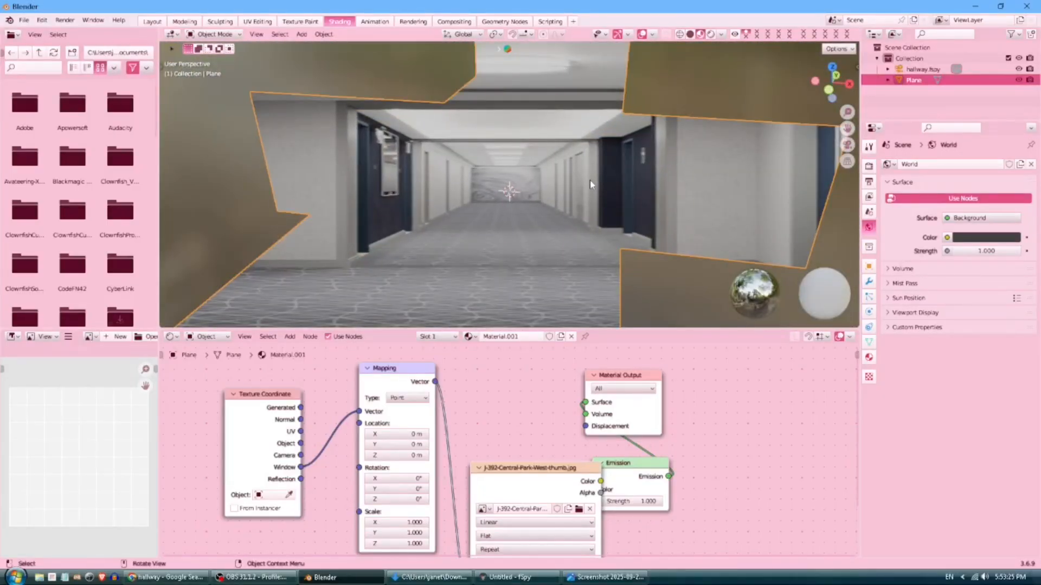
View the hallway through the scene camera with the Plane deselected, back in the Layout workspace.
left_click(847, 144)
scroll(607, 211, "down", 3)
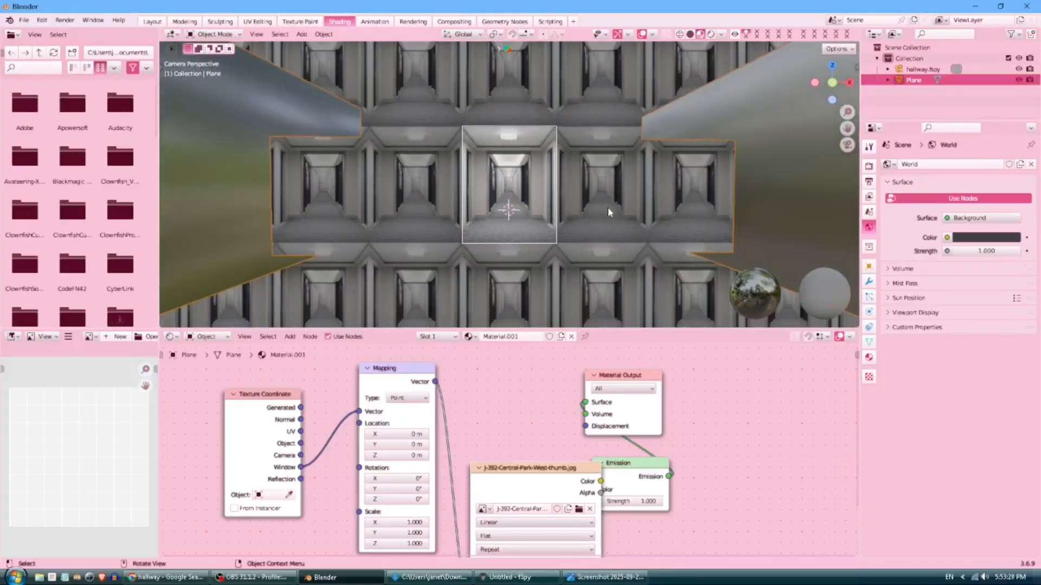
left_click(762, 97)
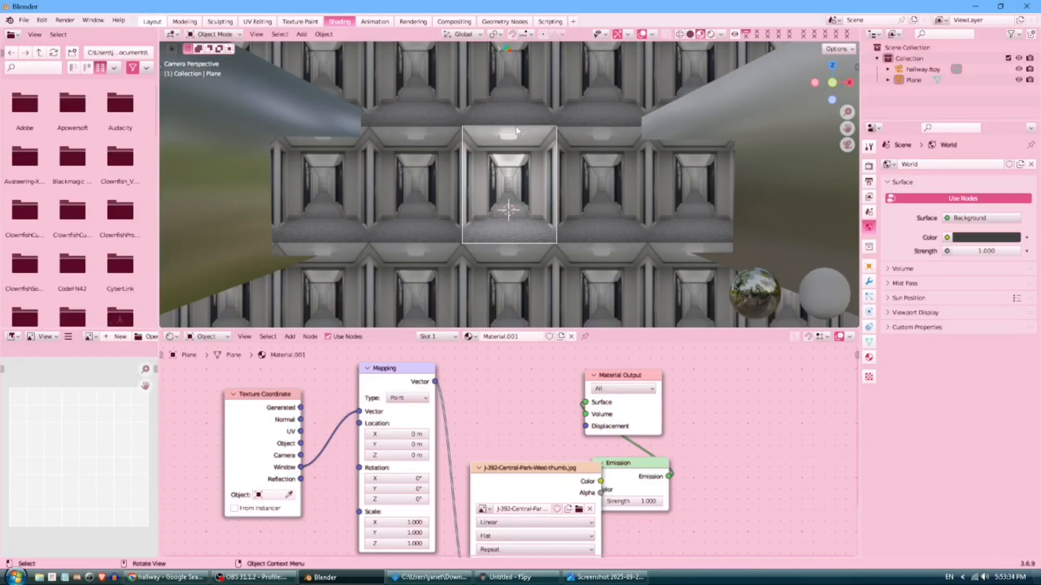
left_click(153, 22)
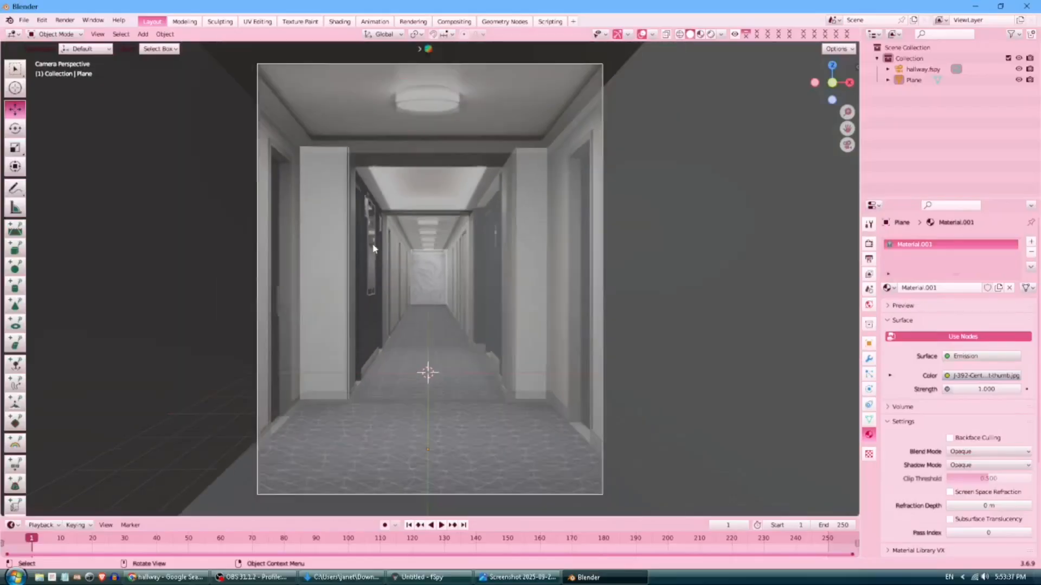
scroll(373, 248, "down", 3)
scroll(569, 130, "up", 2)
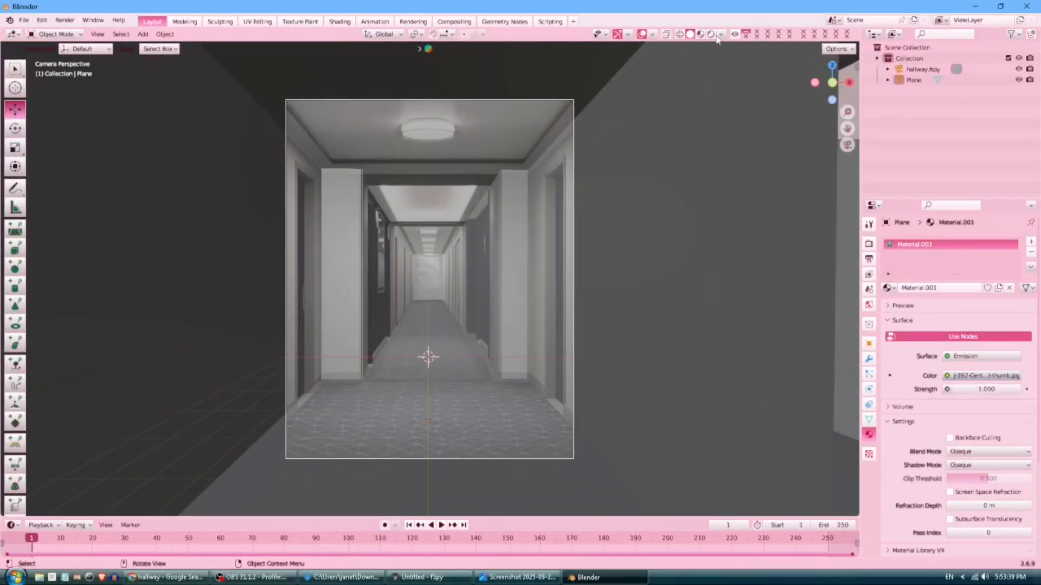
left_click(700, 34)
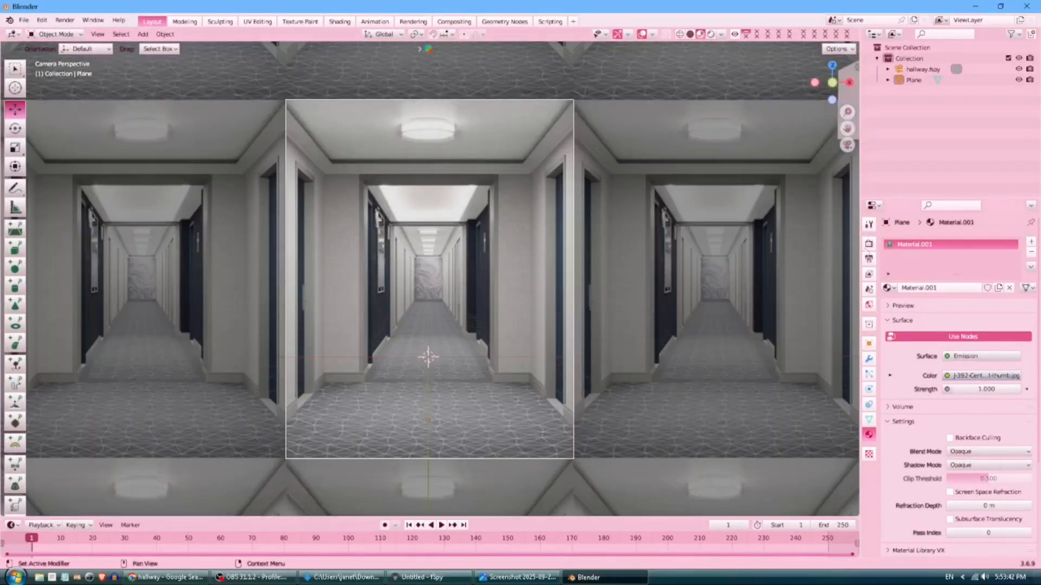
Set the render engine to Cycles in Render Properties, then return to Shading.
left_click(869, 243)
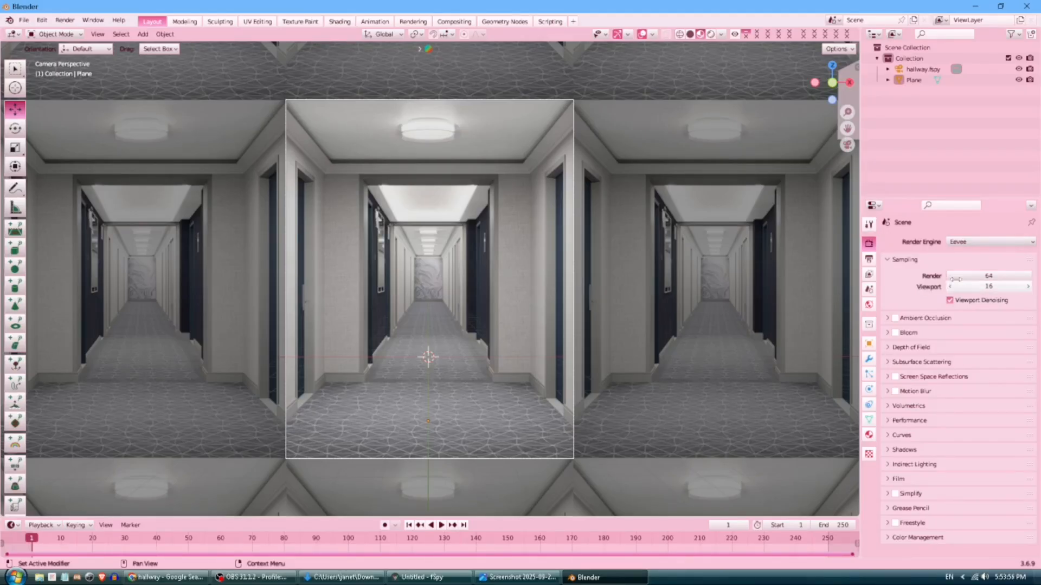
left_click(970, 242)
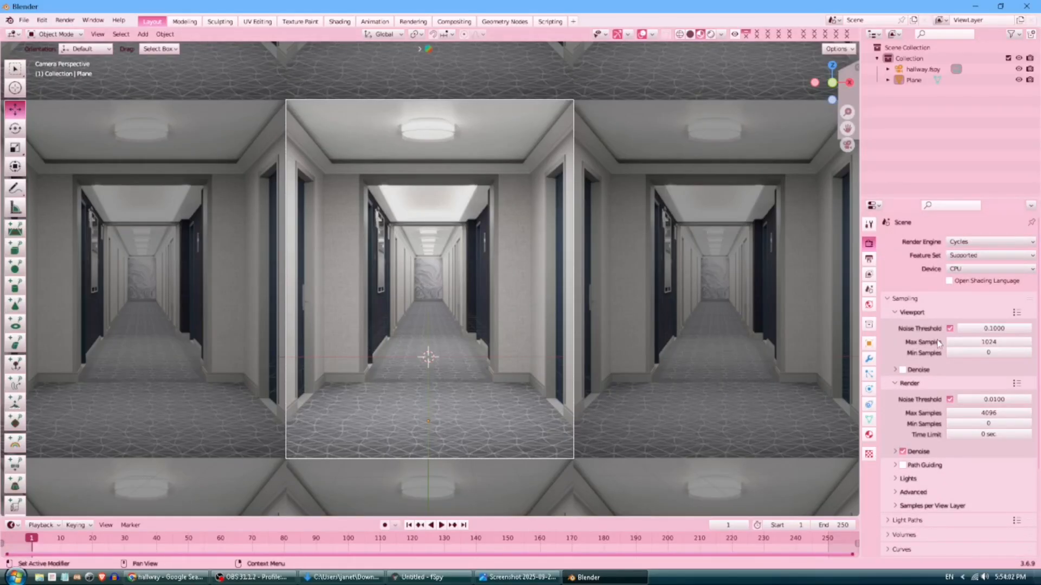
scroll(942, 342, "down", 5)
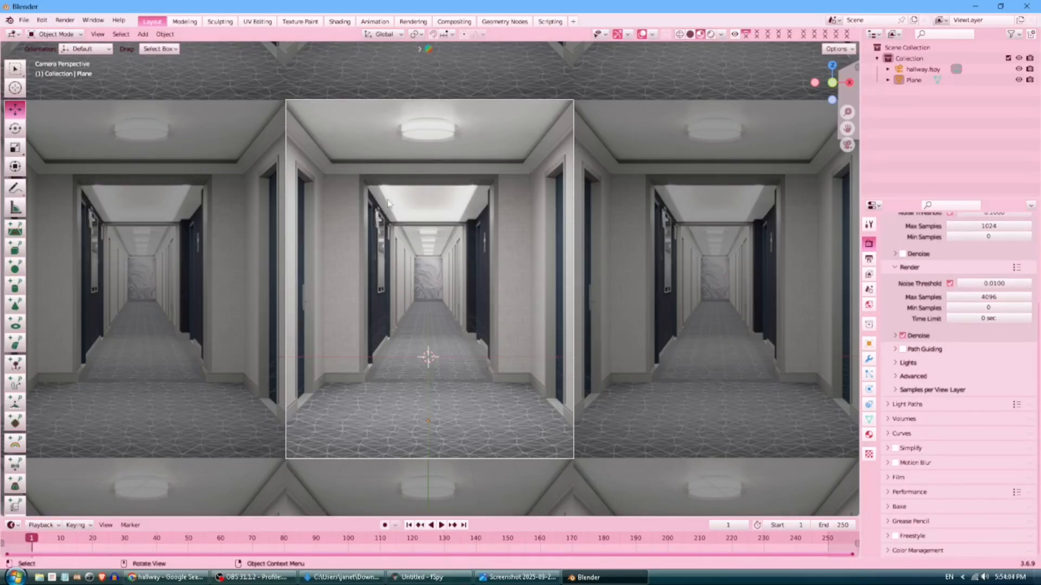
scroll(505, 326, "up", 3)
left_click(340, 22)
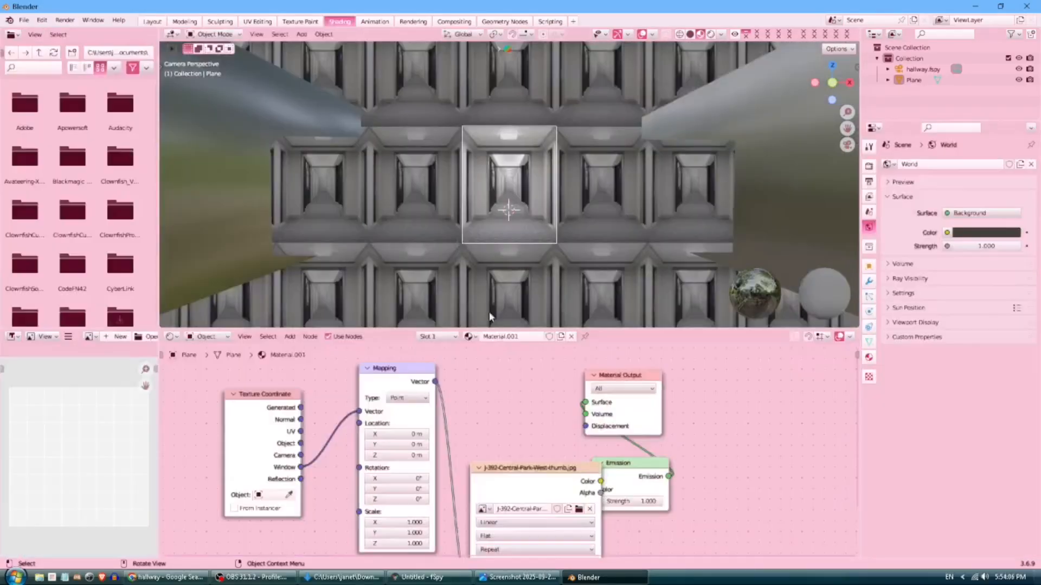
scroll(379, 444, "down", 4)
Rearrange the nodes and add a second Image Texture node beside the Material Output.
left_click_drag(414, 457, 467, 457)
left_click(474, 410)
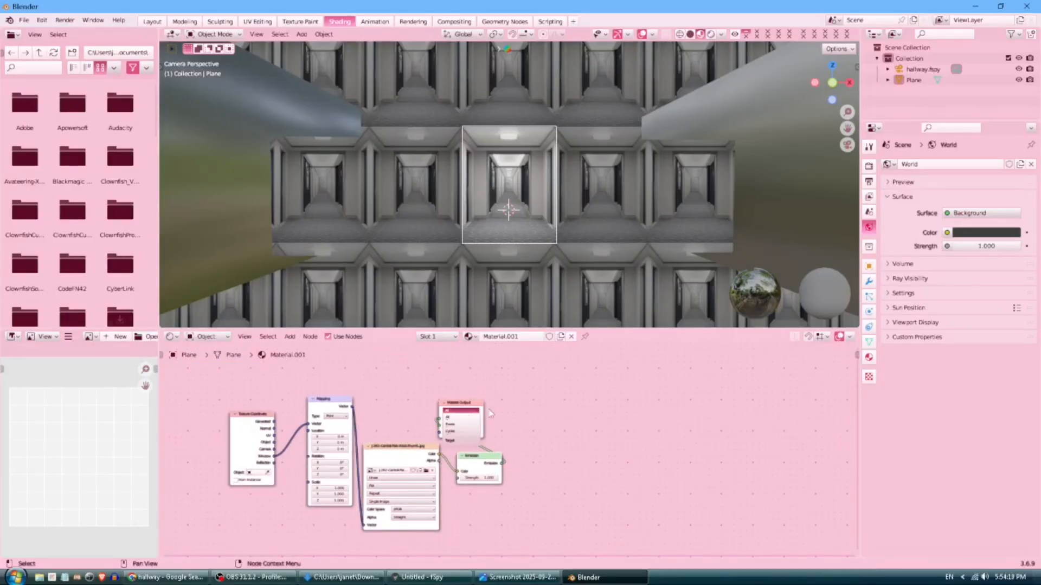
left_click_drag(488, 408, 580, 435)
left_click(290, 337)
left_click(297, 347)
type("image")
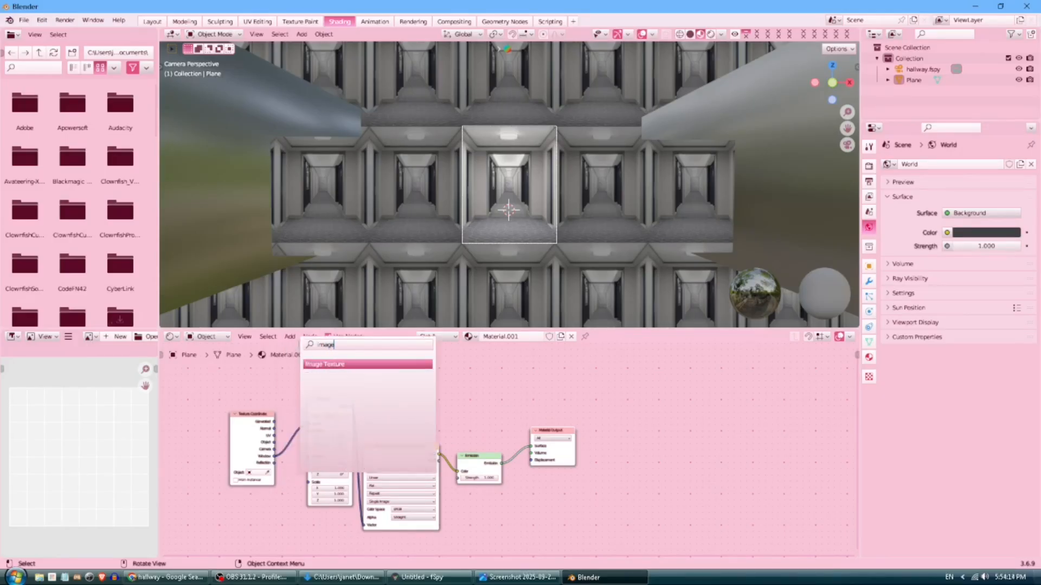
key("Return")
left_click(605, 428)
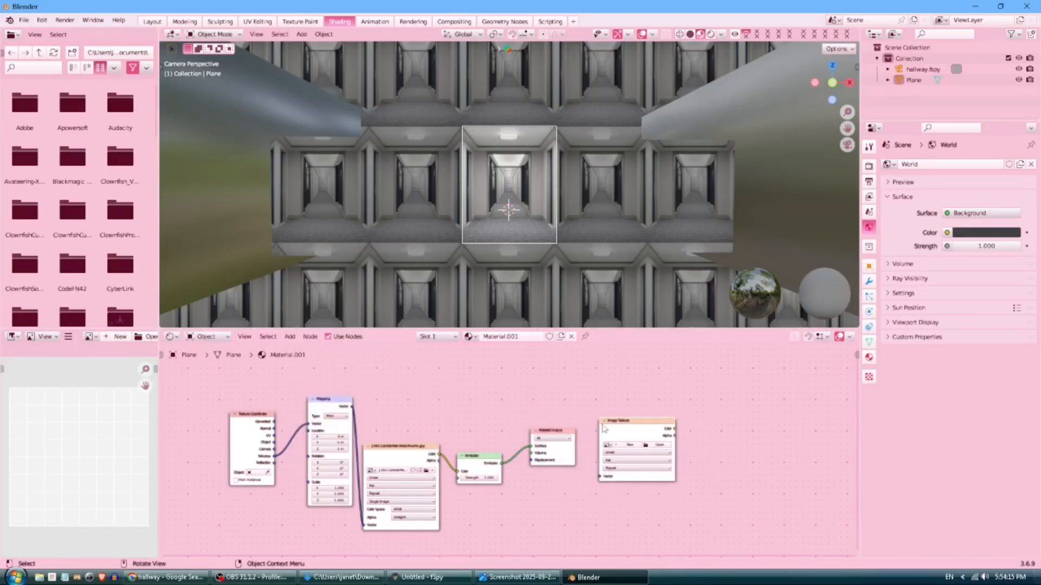
Create a new Untitled image of 400 × 500 px, matching the hallway jpg's proportions.
left_click(629, 445)
left_click(518, 577)
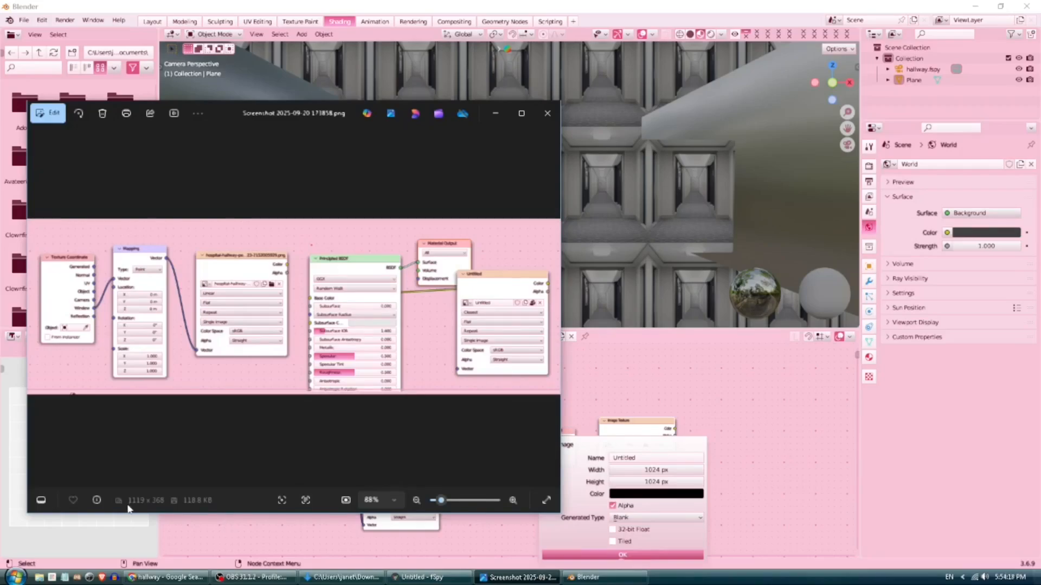
left_click(502, 577)
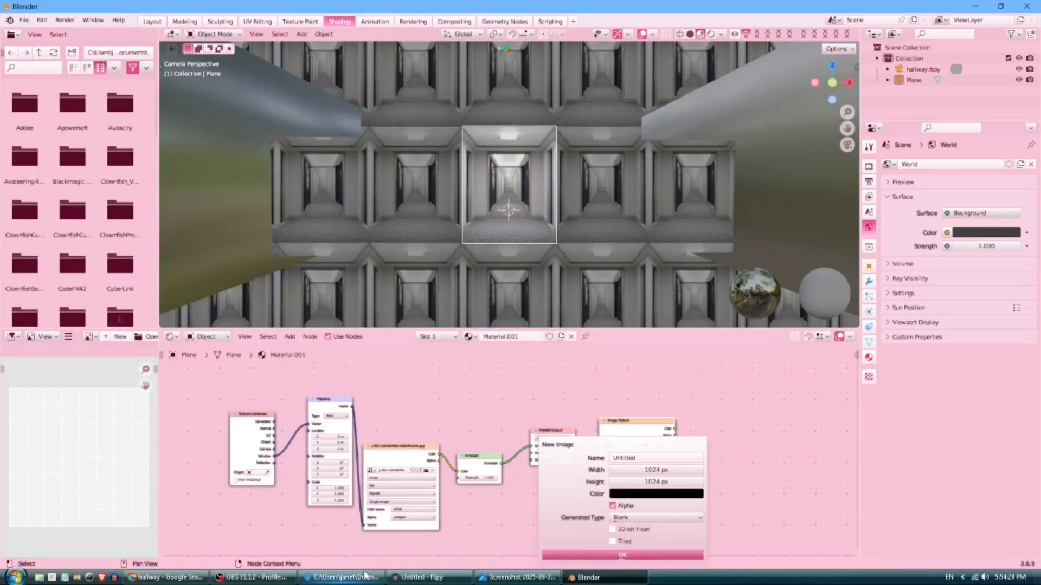
left_click(364, 576)
left_click(488, 221)
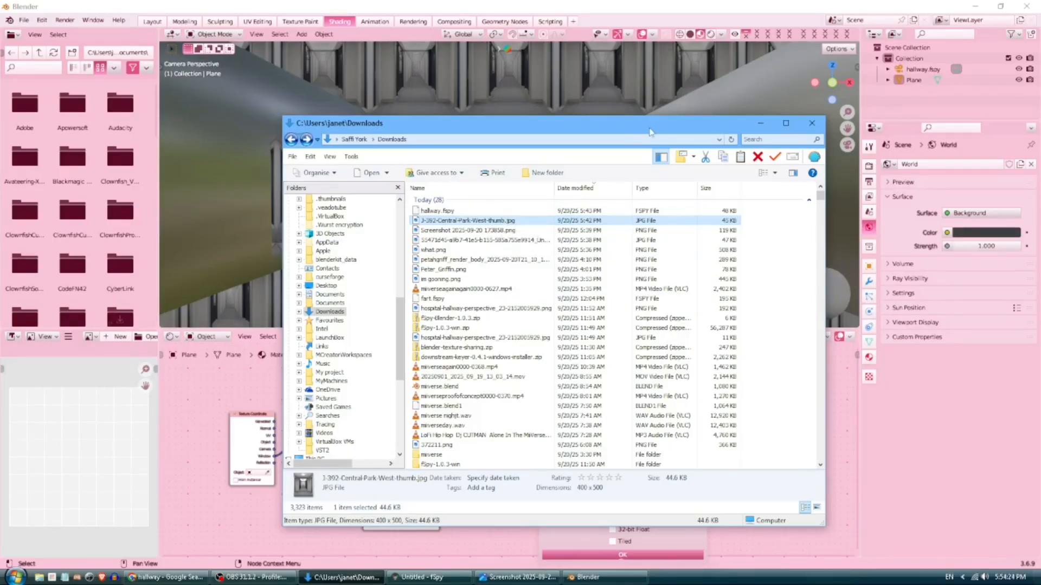
left_click(760, 123)
left_click(642, 470)
type("400")
key("Return")
left_click(687, 482)
type("500")
key("Return")
left_click(622, 555)
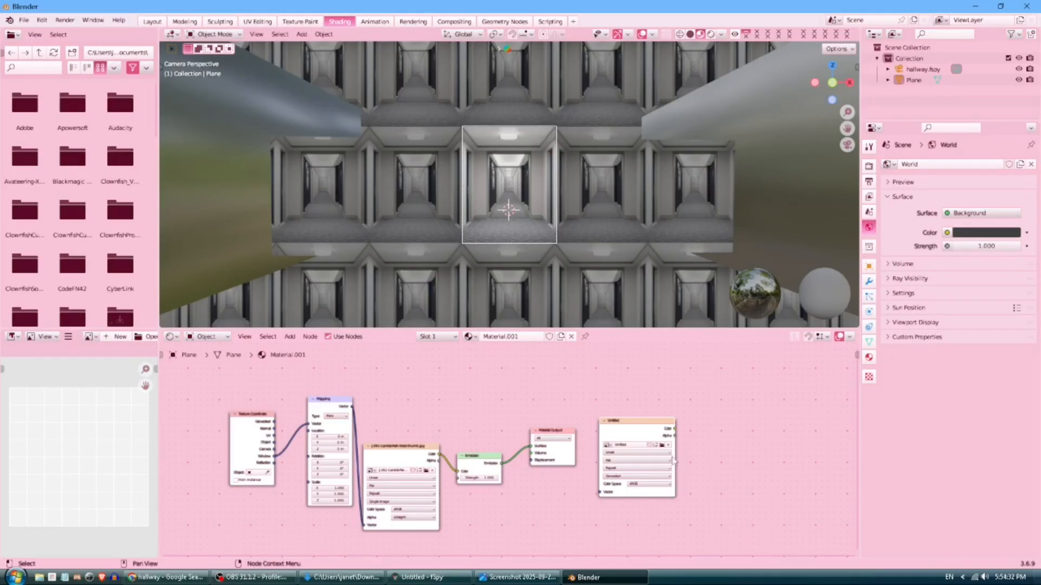
Position the Untitled image node and show the Untitled image in the image editor.
scroll(672, 459, "up", 3)
left_click_drag(552, 373, 554, 386)
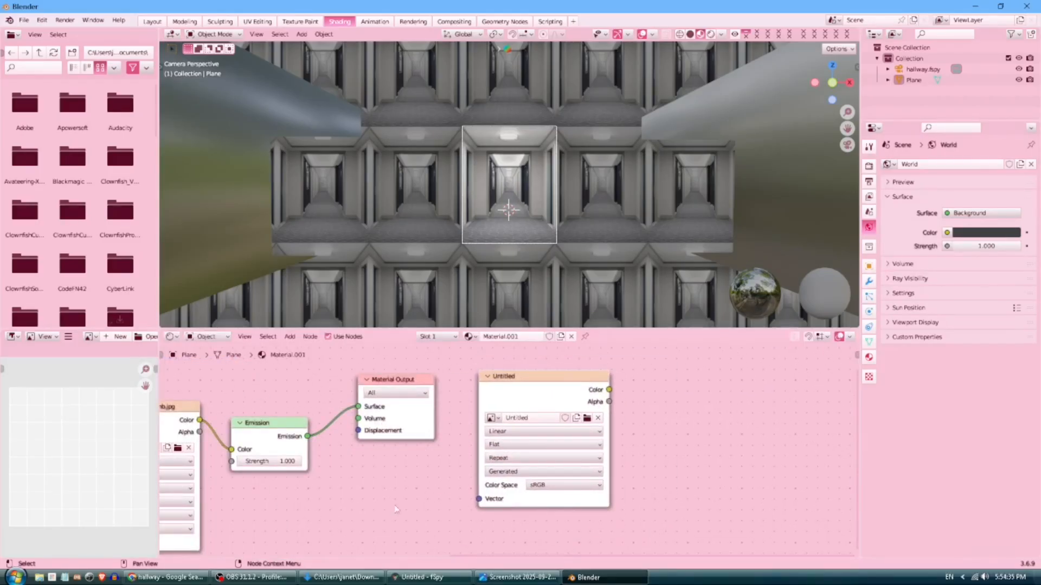
left_click(376, 578)
left_click(440, 542)
middle_click_drag(430, 503, 451, 511)
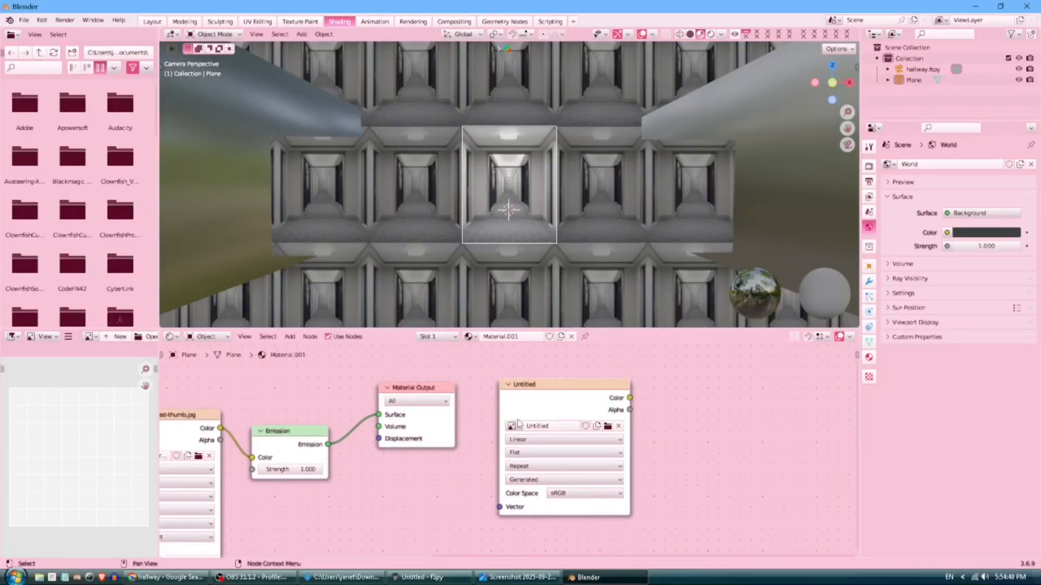
left_click_drag(533, 386, 516, 400)
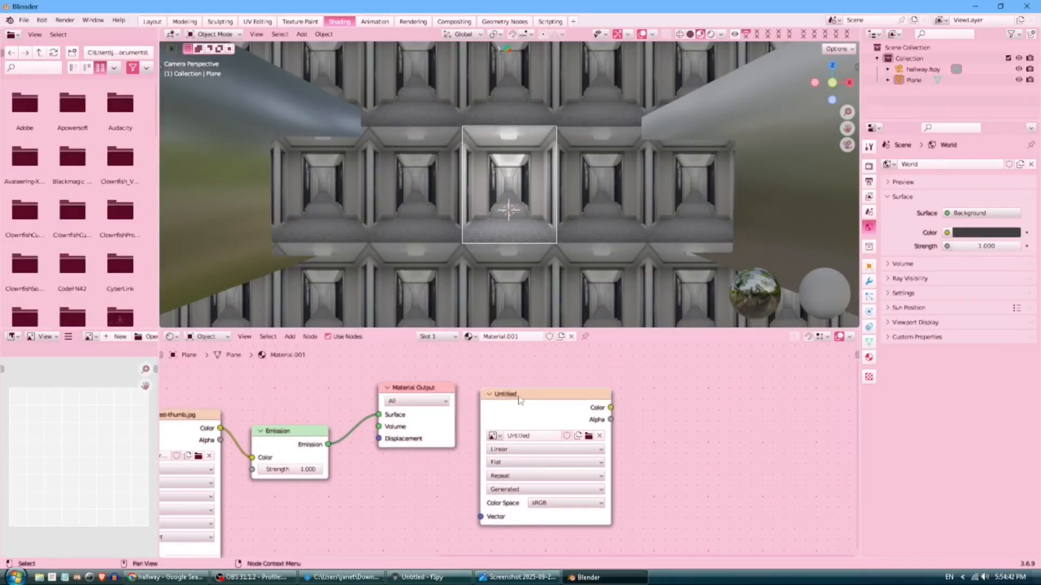
left_click(516, 403)
scroll(502, 213, "up", 5)
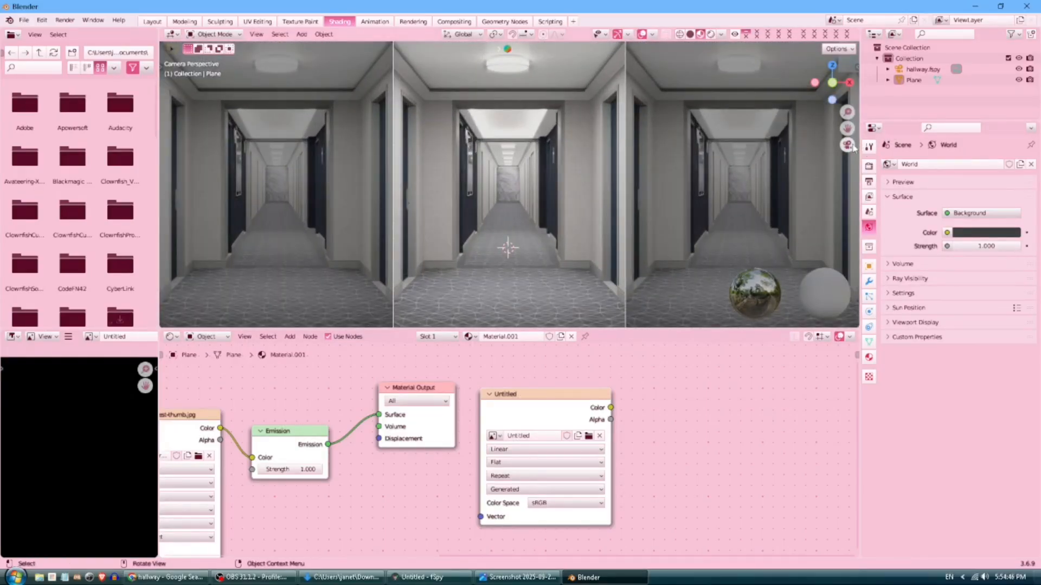
left_click(869, 167)
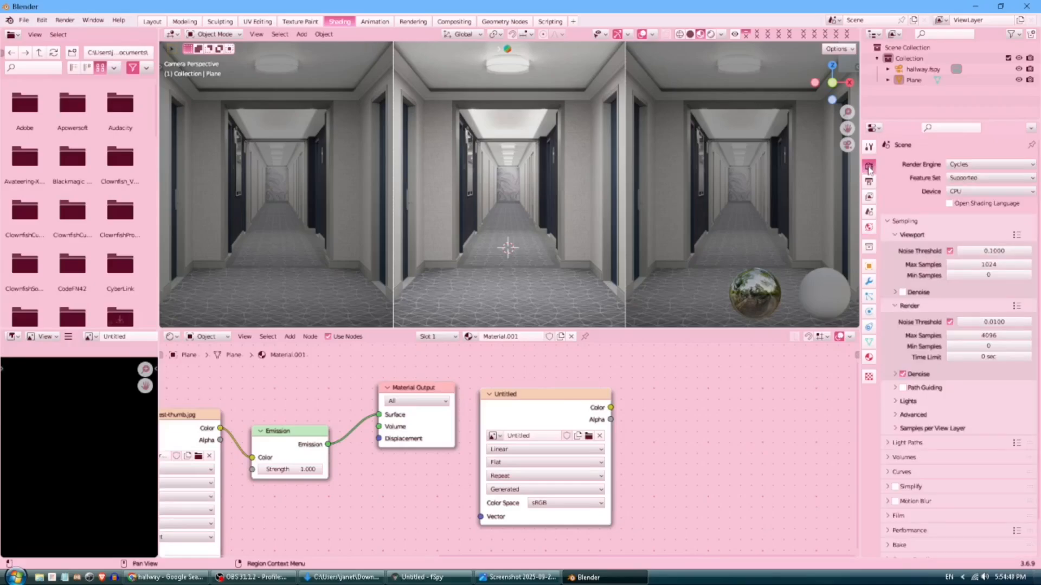
Configure the Bake settings, select the Plane, and bake the projection into the Untitled image.
scroll(948, 413, "down", 2)
scroll(949, 413, "down", 1)
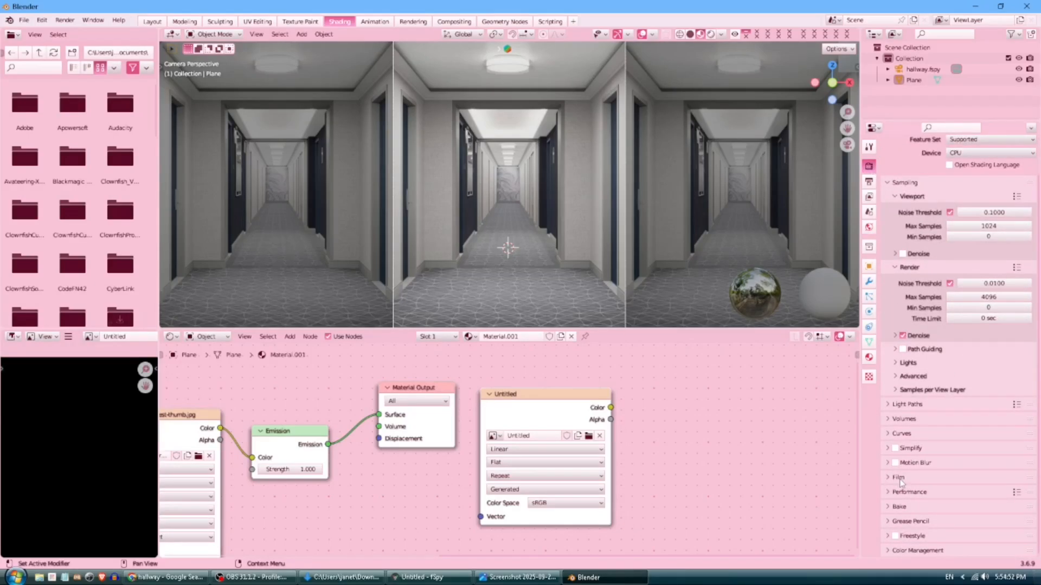
left_click(912, 511)
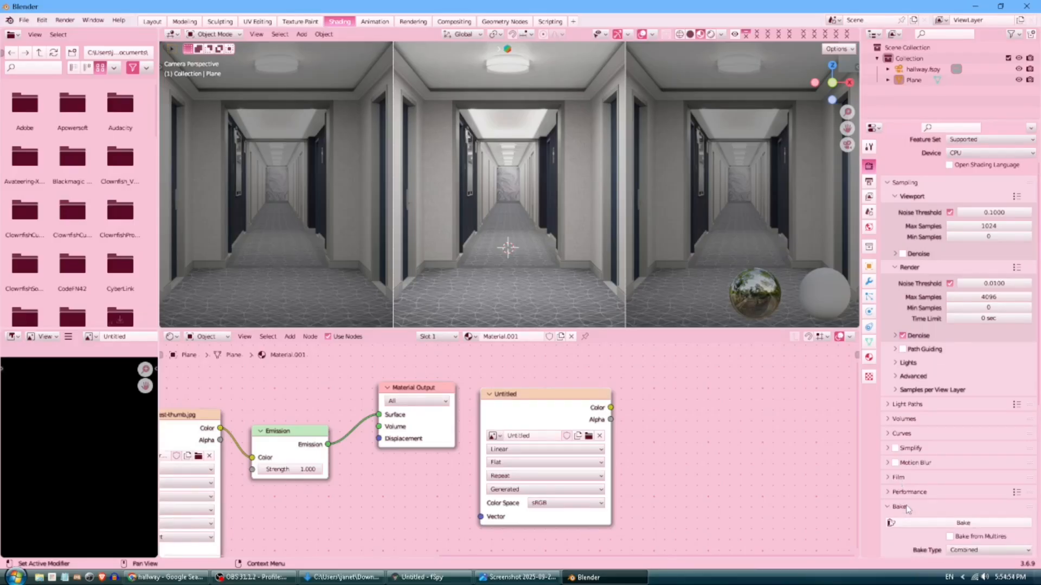
scroll(921, 487, "down", 10)
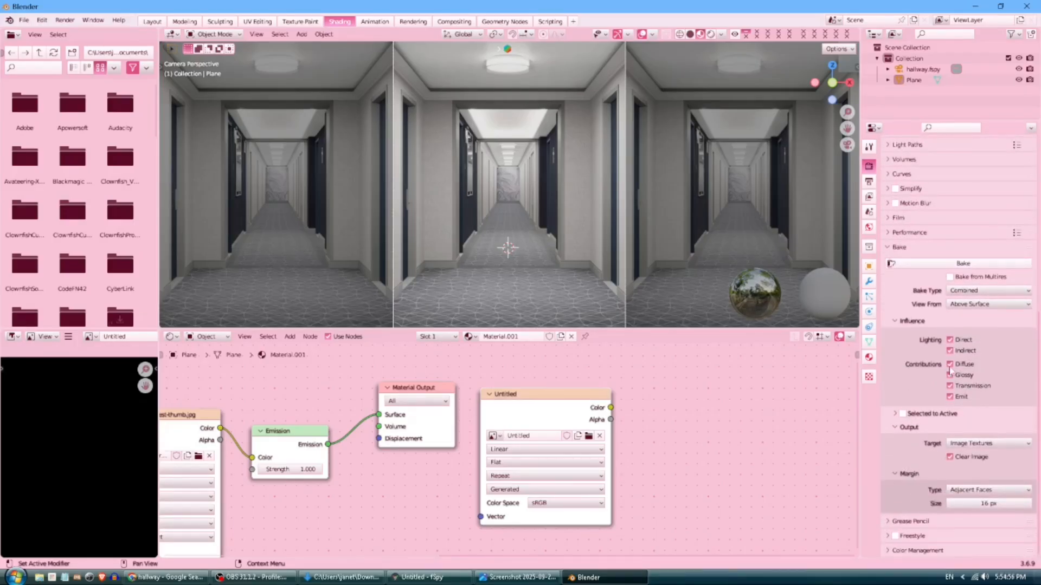
left_click_drag(950, 364, 950, 387)
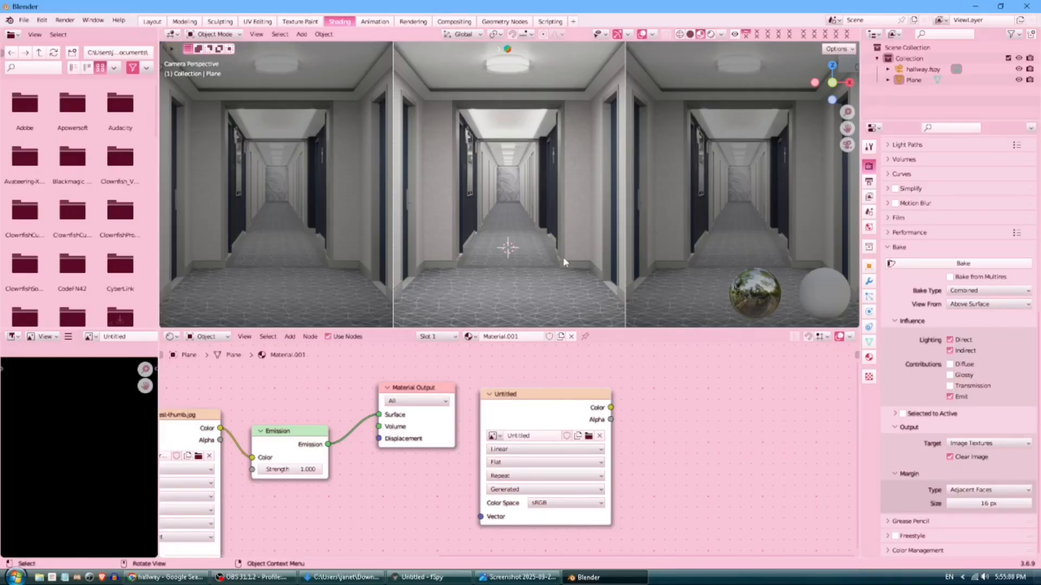
scroll(671, 222, "down", 2)
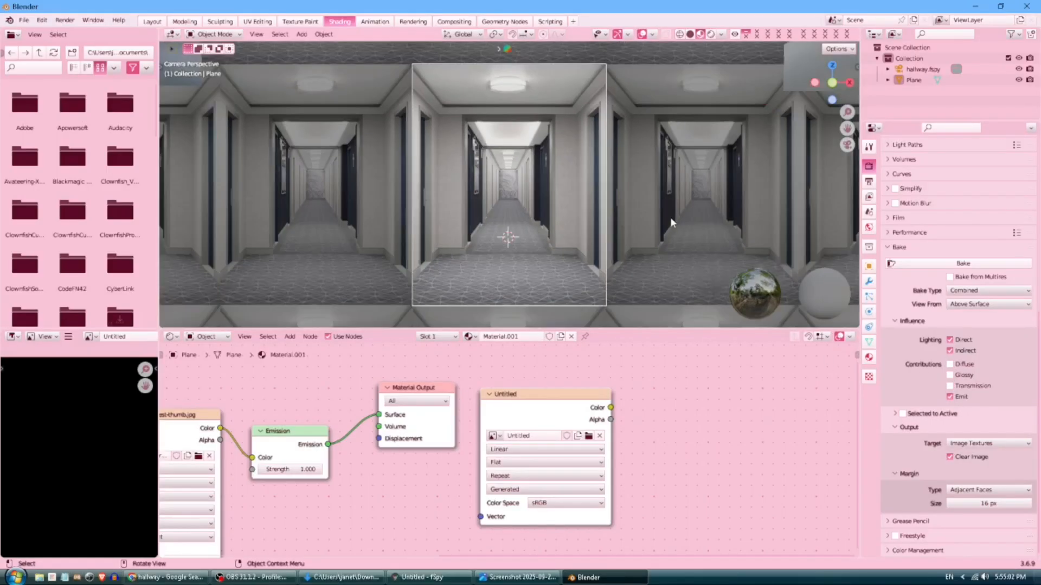
left_click(929, 264)
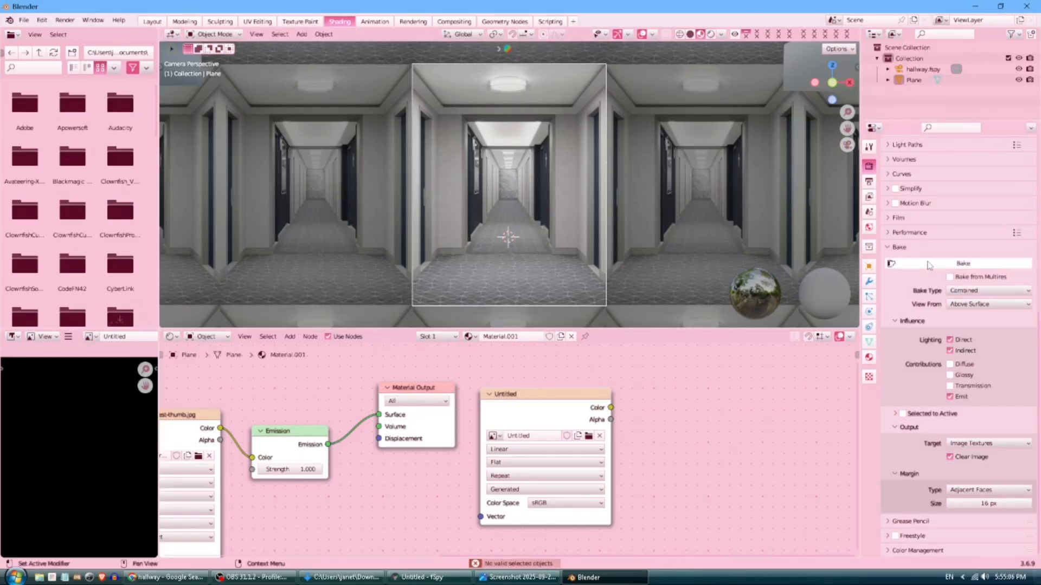
left_click(913, 80)
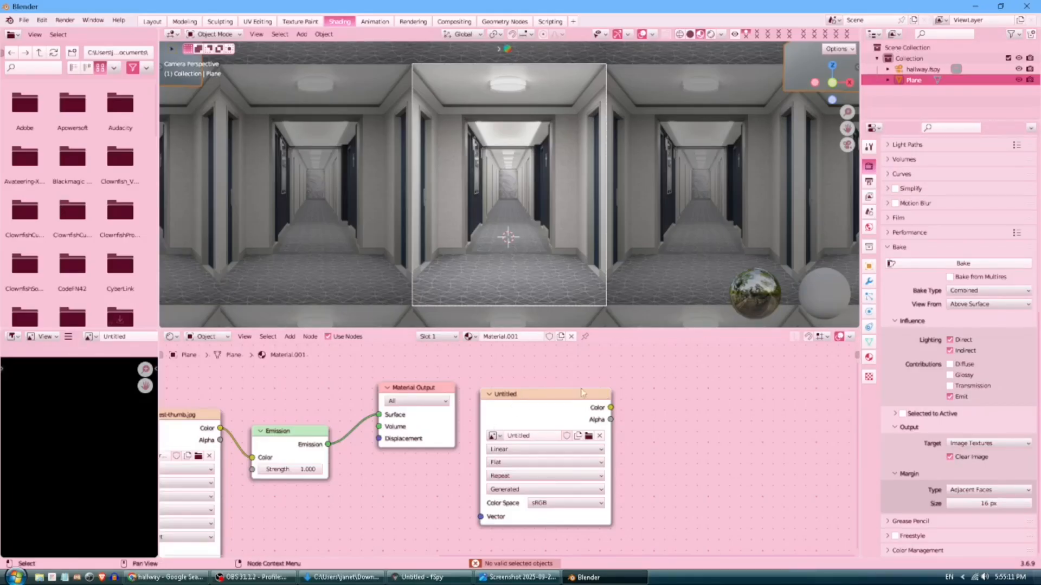
left_click(963, 263)
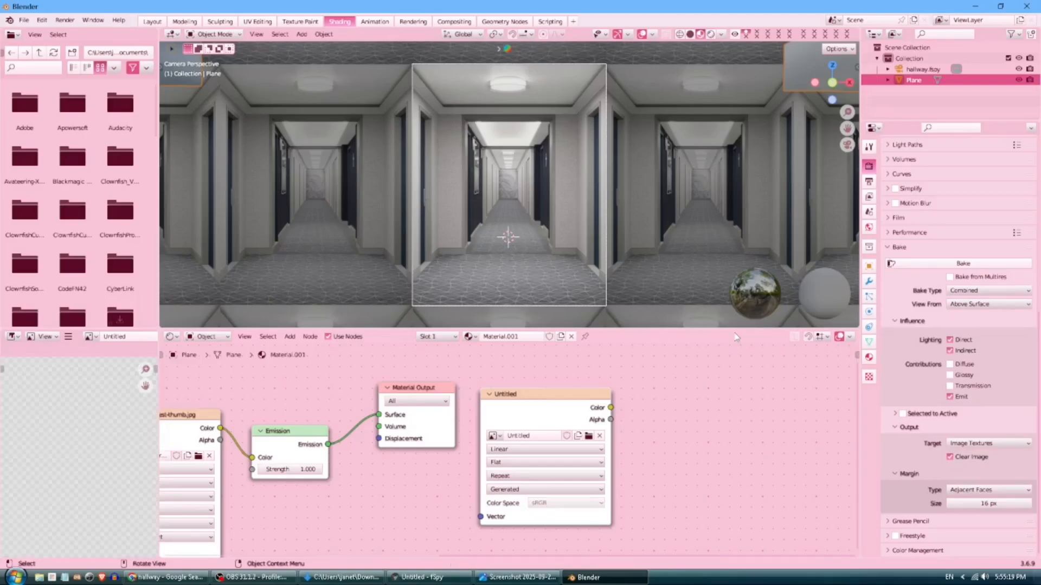
Inspect the full baked hallway image in the Image Editor.
middle_click_drag(73, 457, 85, 547)
scroll(89, 406, "down", 2)
scroll(89, 405, "down", 2)
middle_click_drag(71, 409, 31, 451)
Link the Untitled image colour to the Emission colour, then return to the Layout workspace.
middle_click_drag(447, 471, 580, 456)
scroll(444, 474, "down", 2)
left_click_drag(748, 390, 439, 434)
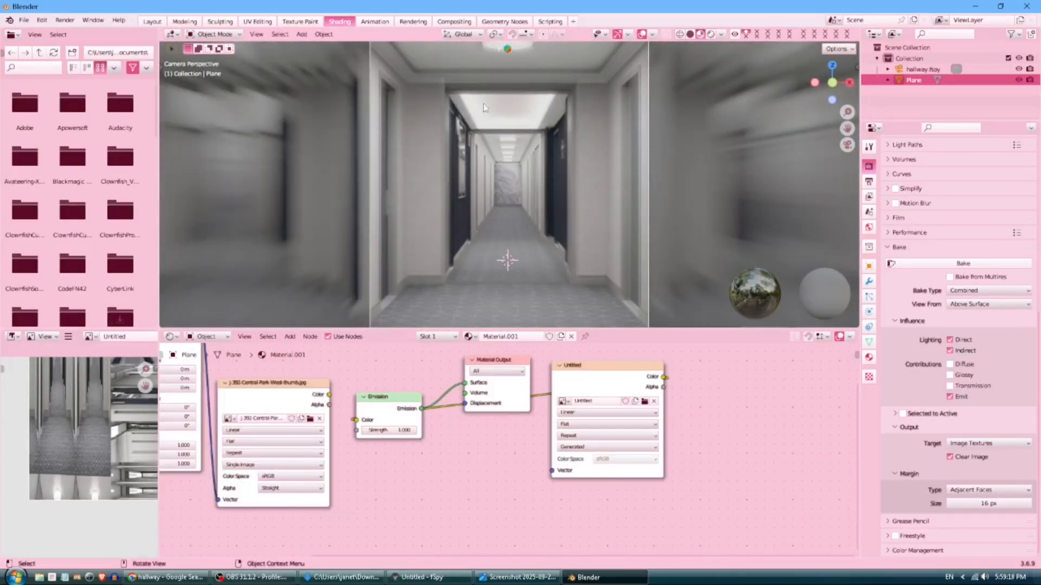
left_click(152, 21)
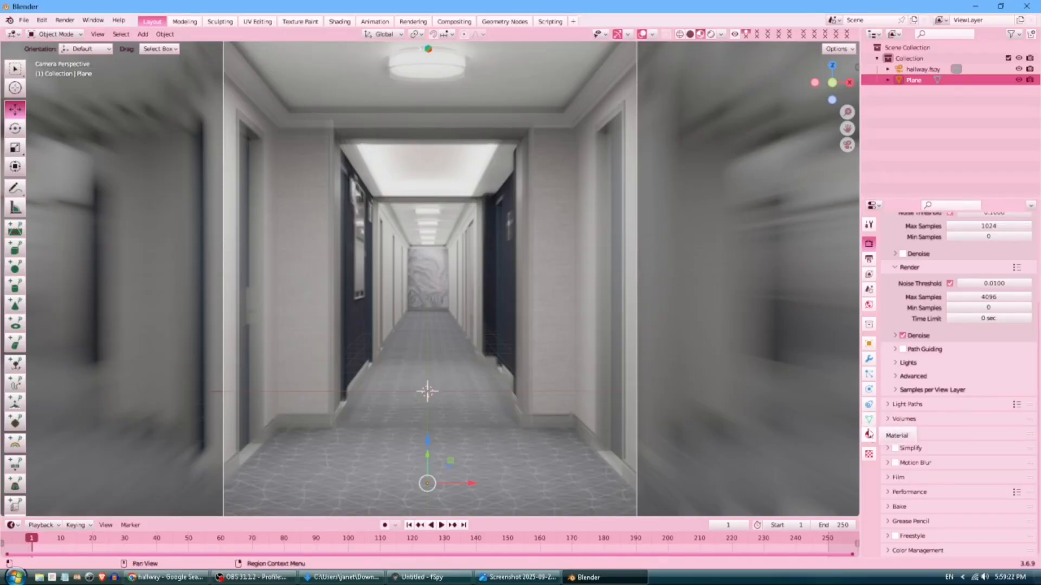
Collapse the Background Images settings of the hallway.fspy camera.
left_click(921, 70)
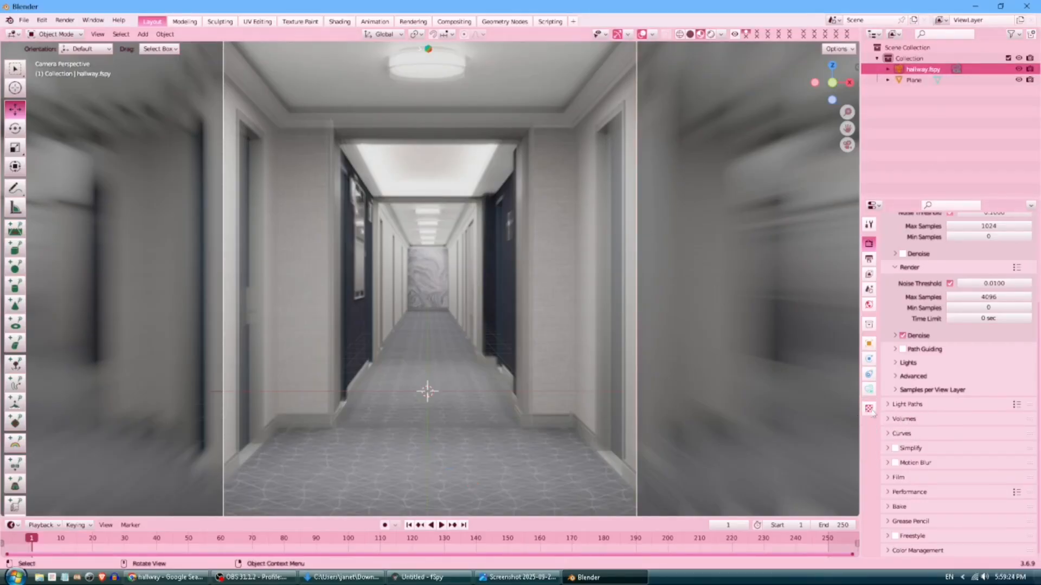
left_click(869, 389)
scroll(985, 353, "down", 2)
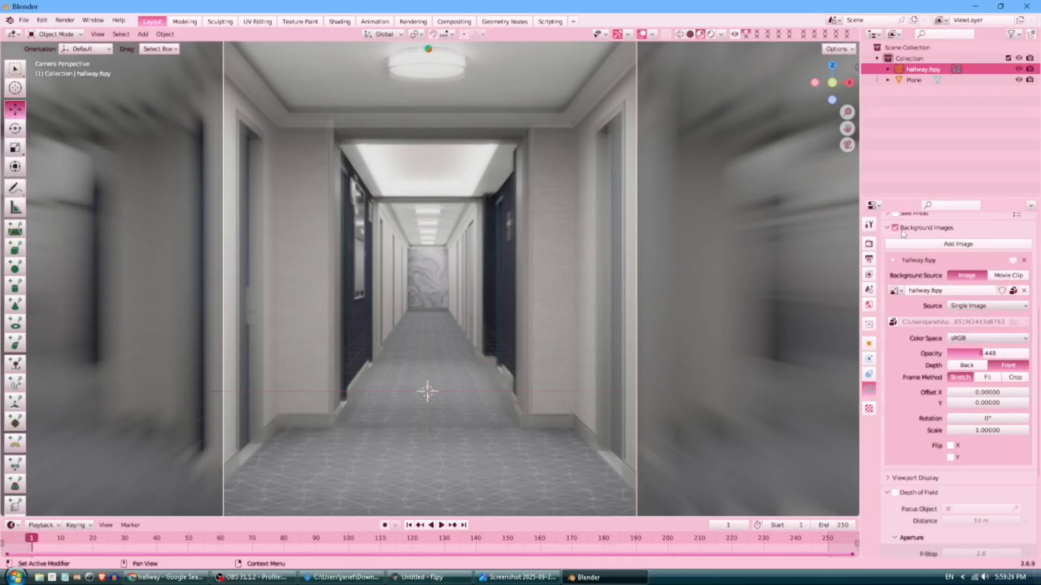
left_click(902, 230)
Zoom and orbit out of the camera view to see the whole hallway model.
scroll(538, 334, "down", 5)
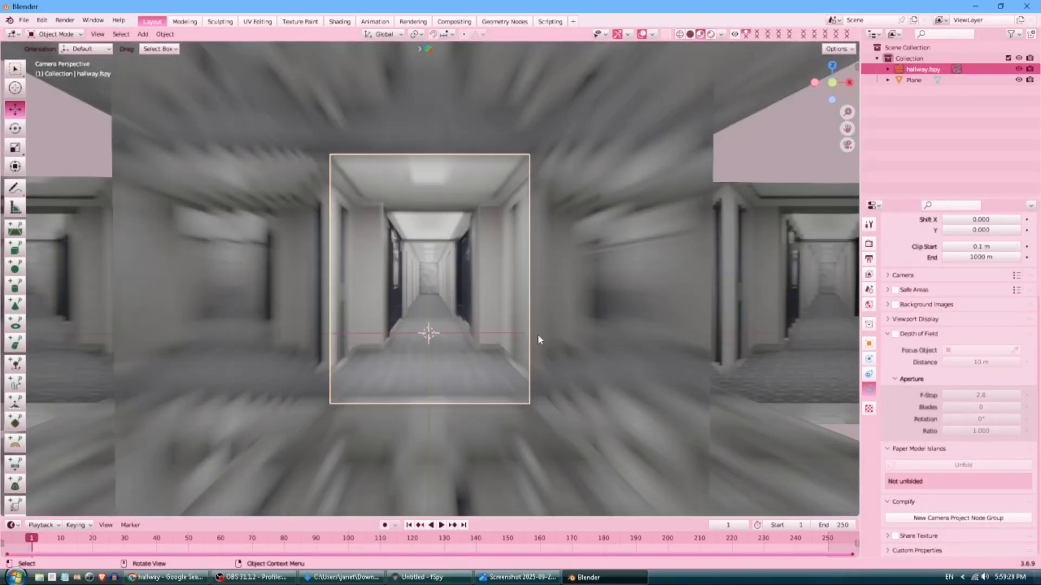
scroll(538, 335, "down", 2)
scroll(539, 336, "down", 4)
middle_click_drag(538, 335, 552, 344)
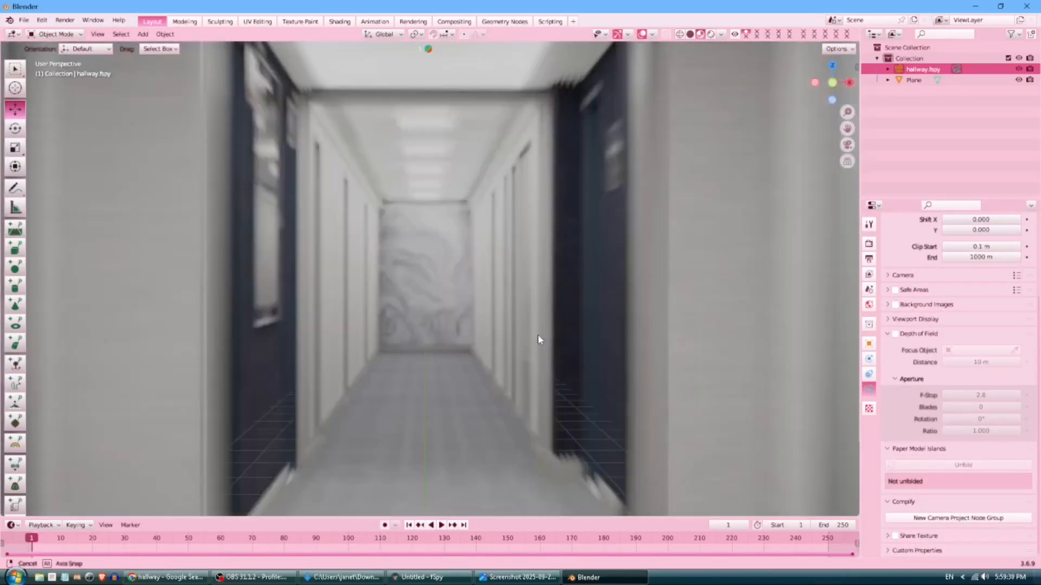
scroll(542, 341, "down", 5)
Fly forward down the textured hallway in walk mode, then return to the fSpy camera view.
key("shift+grave")
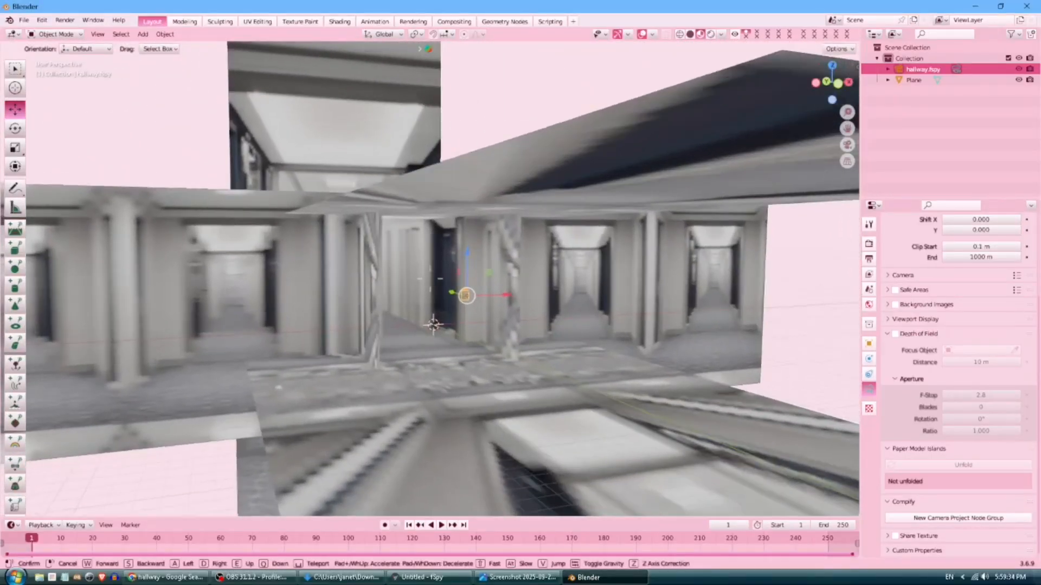
key("w")
key("w")
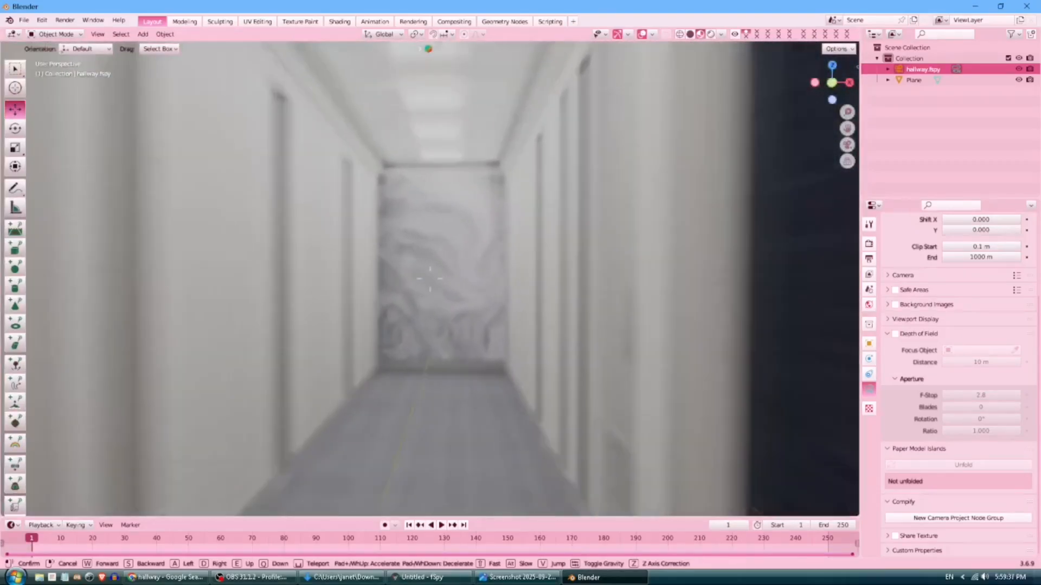
key("w")
left_click(670, 293)
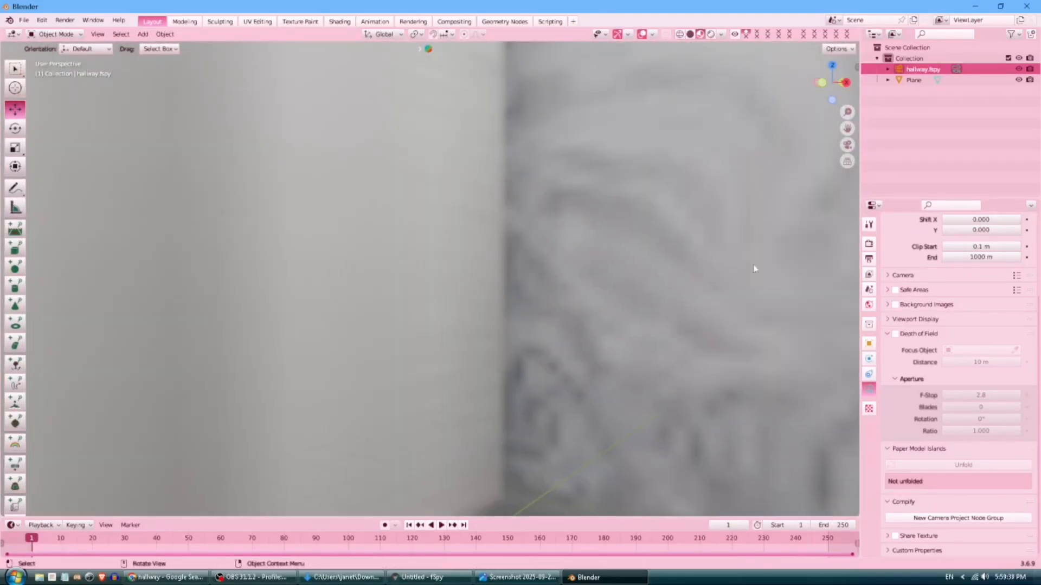
left_click(848, 147)
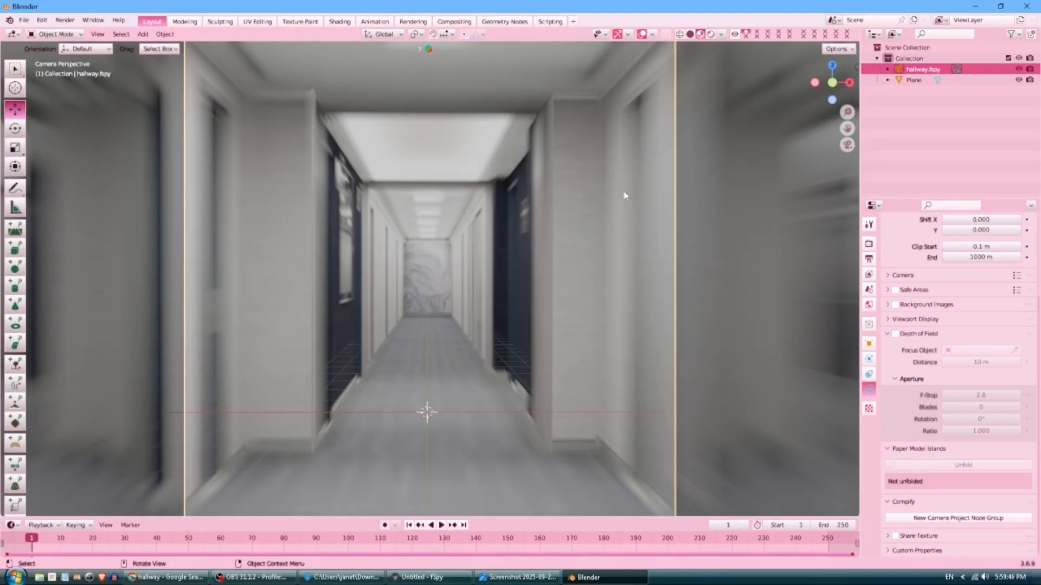
scroll(499, 254, "up", 6)
scroll(498, 255, "down", 6)
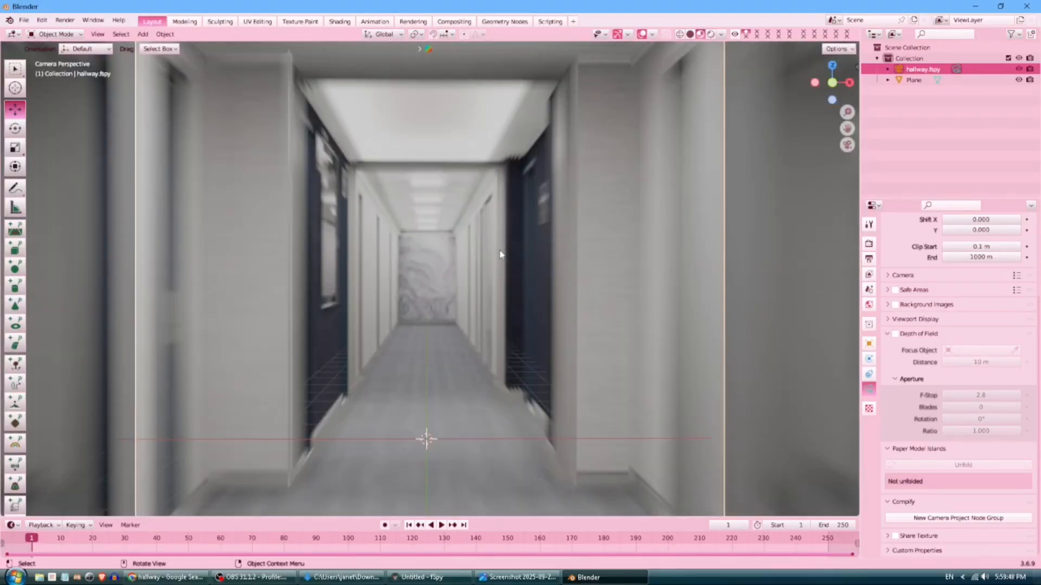
scroll(500, 255, "up", 2)
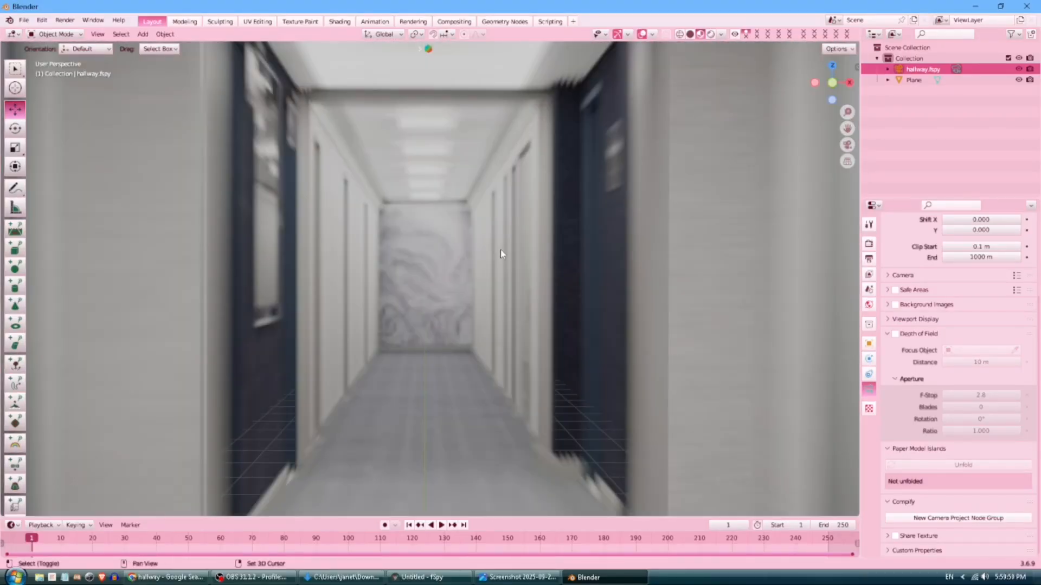
Fly along the hallway walls toward the end wall and back out, then view through the camera.
key("shift+grave")
key("a")
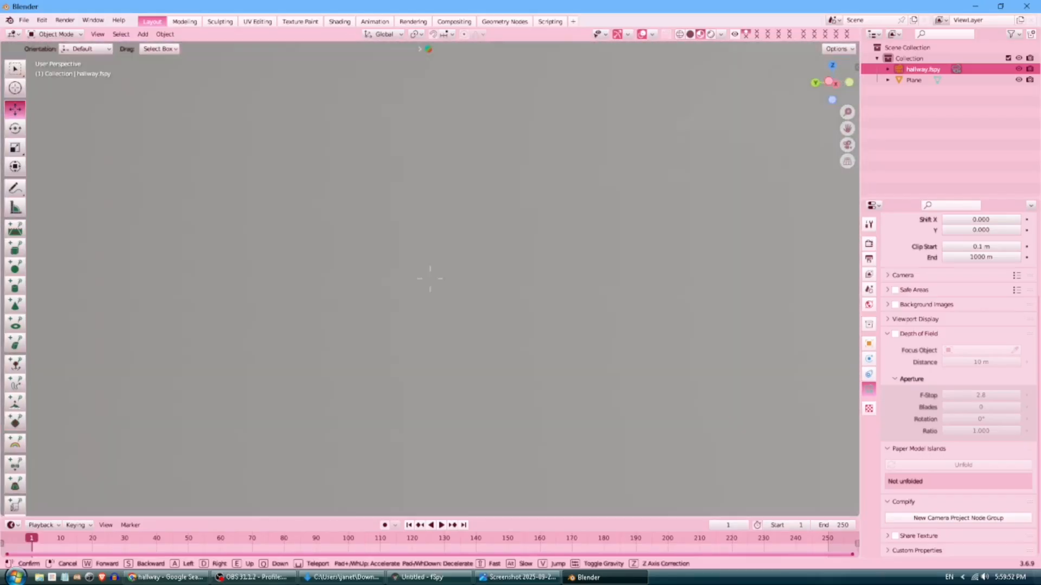
key("w")
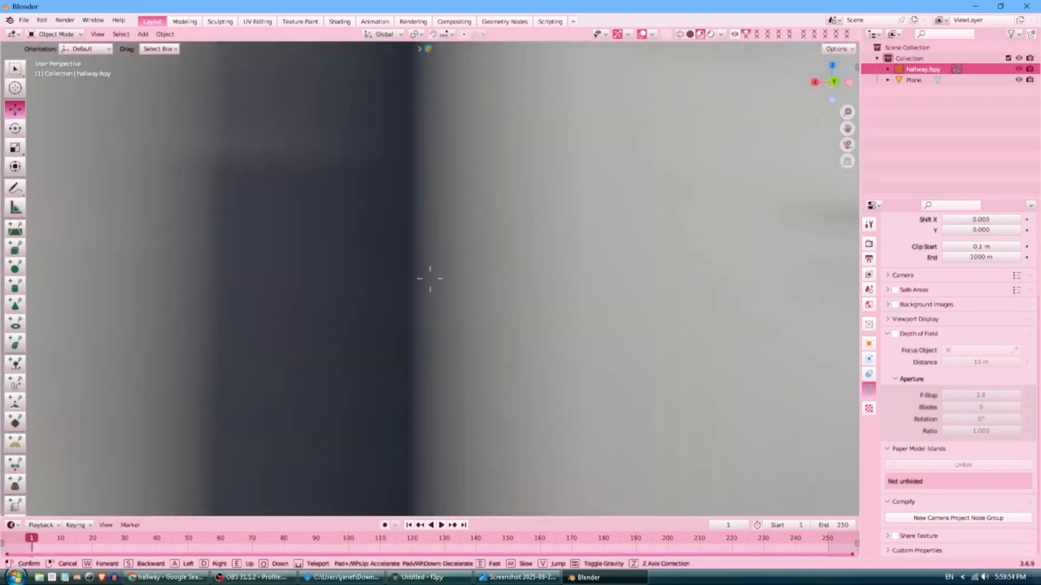
key("w")
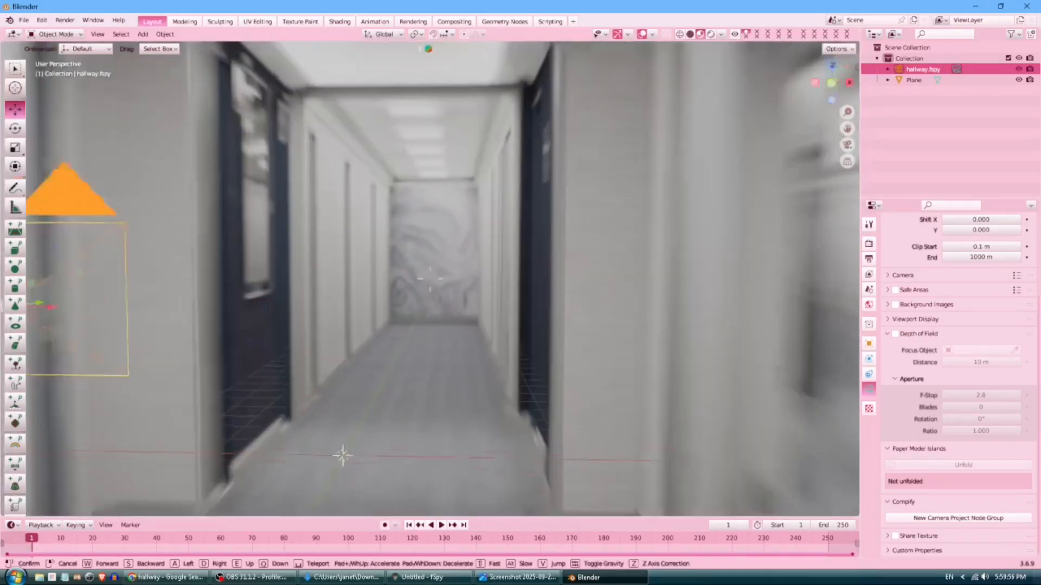
key("w")
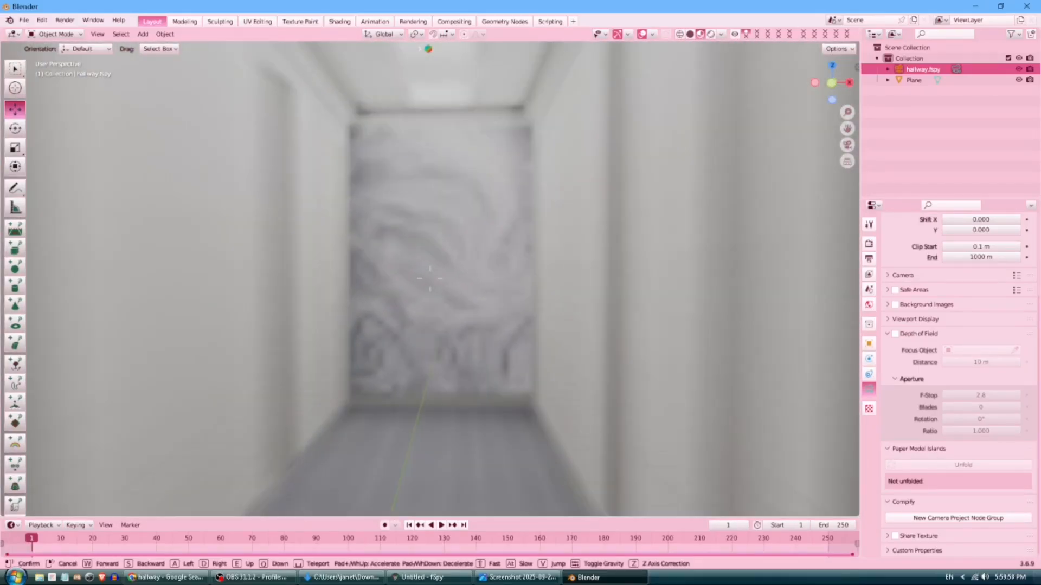
key("s")
key("s")
left_click(503, 252)
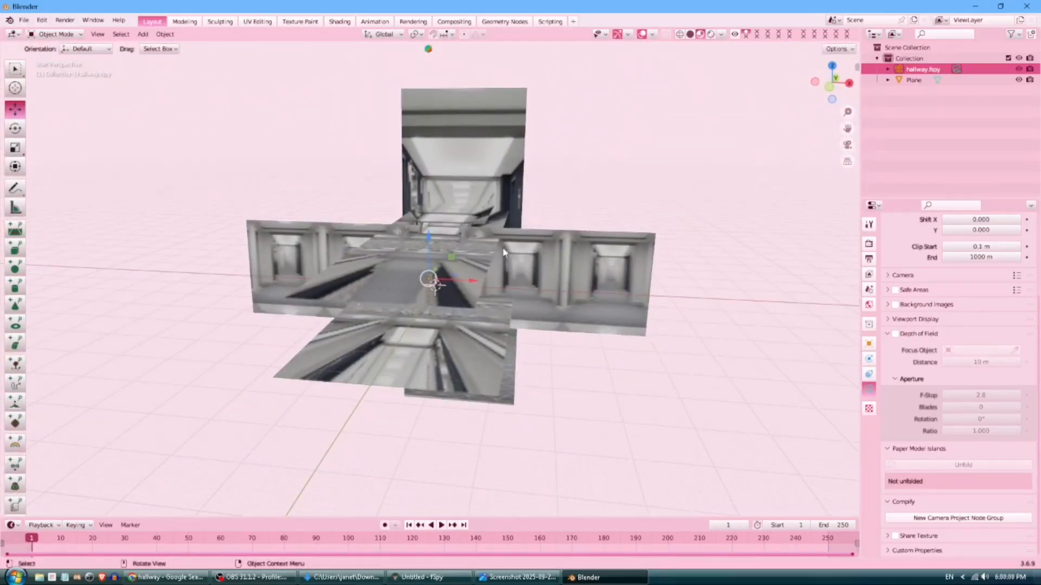
key("KP_0")
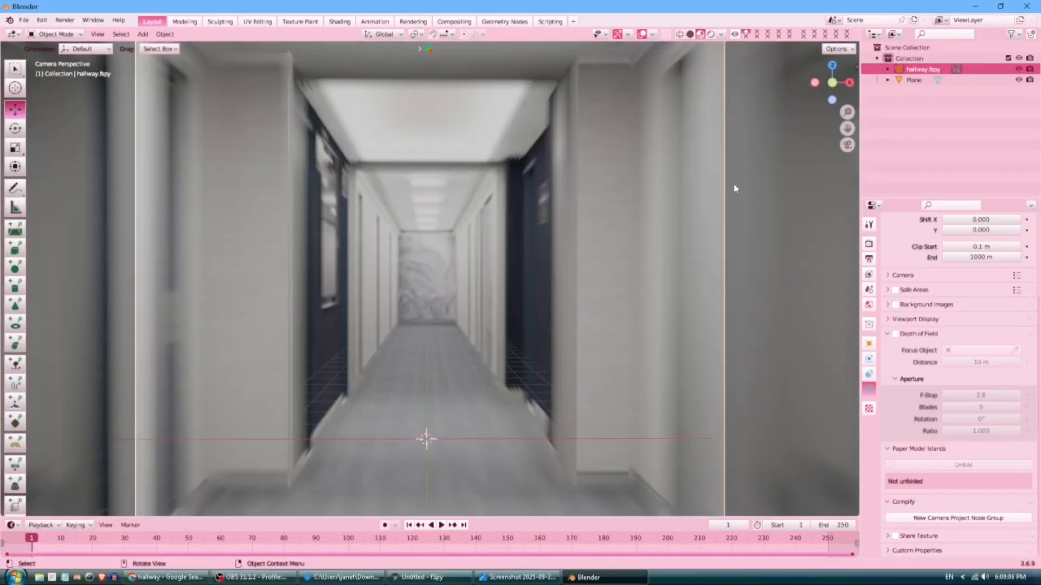
key("ctrl+s")
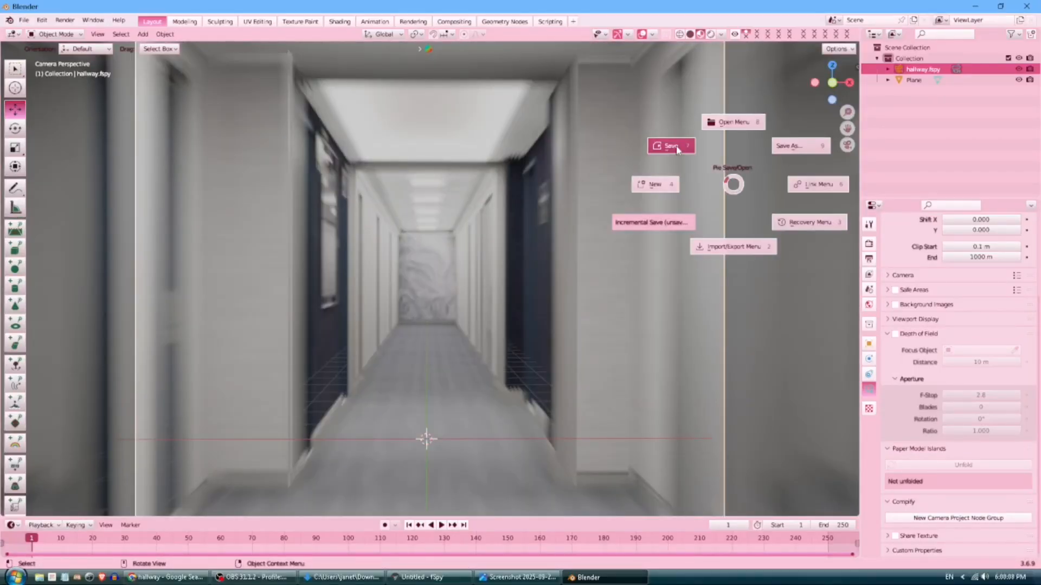
Save the scene as 'shiggy wiggly.blend' on the F: drive, then show the Plane's material settings.
left_click(673, 149)
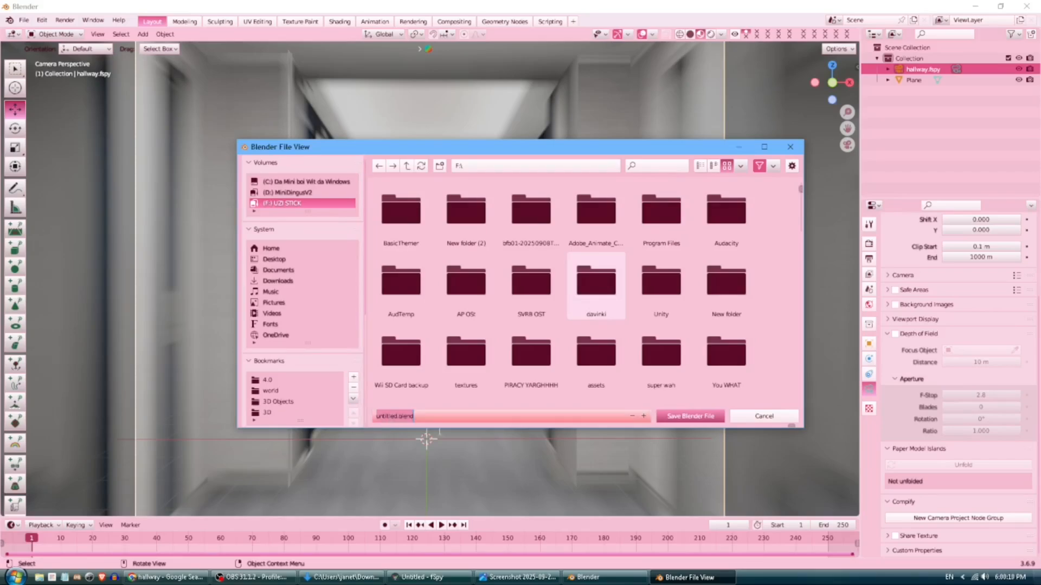
type("shiggy wiggler")
key("BackSpace")
key("Return")
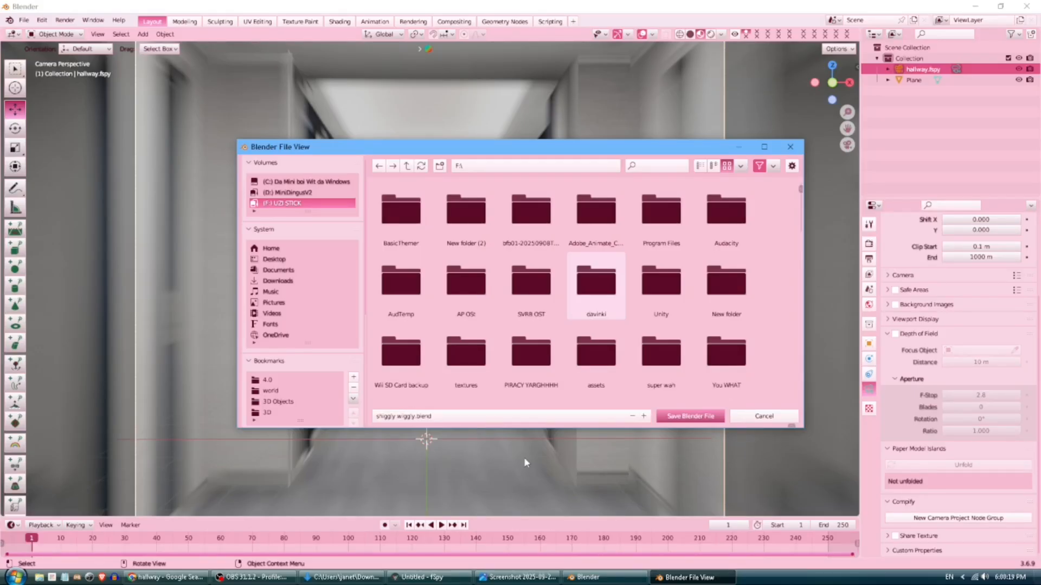
left_click(677, 418)
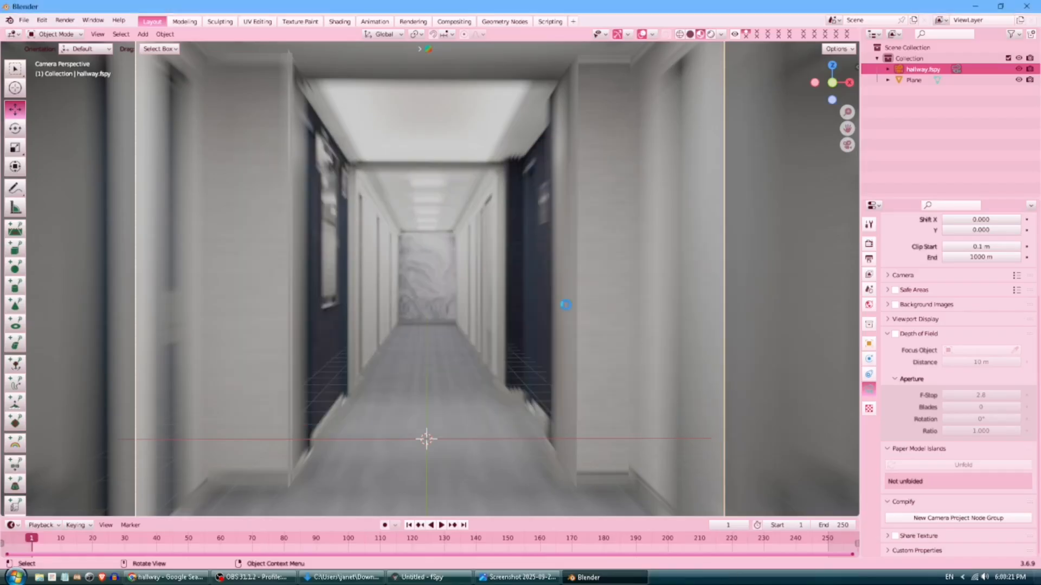
left_click(567, 195)
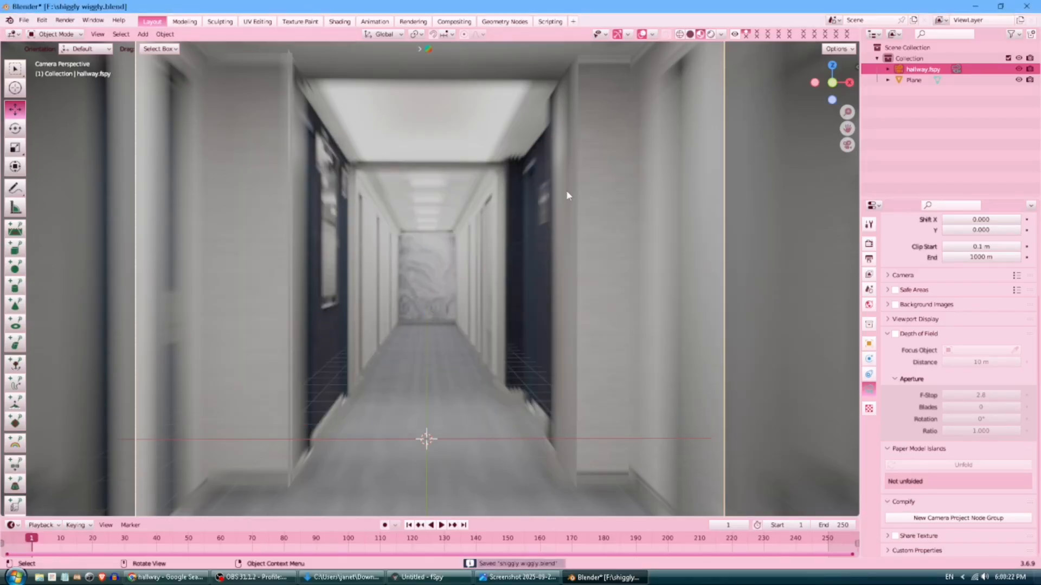
left_click(869, 434)
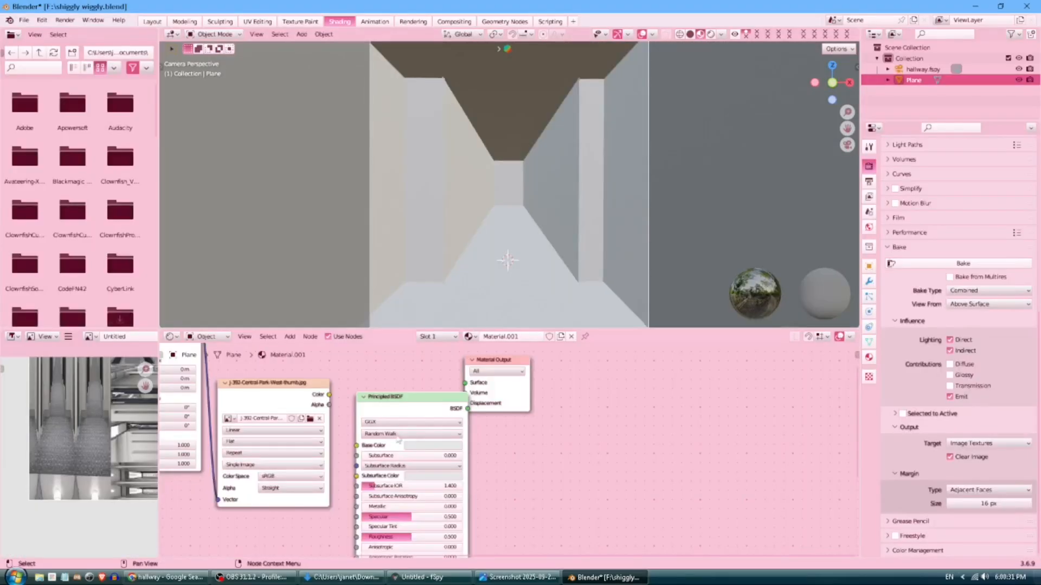
Connect the hallway image texture's Color output to the Principled BSDF Base Color.
left_click_drag(356, 445, 330, 394)
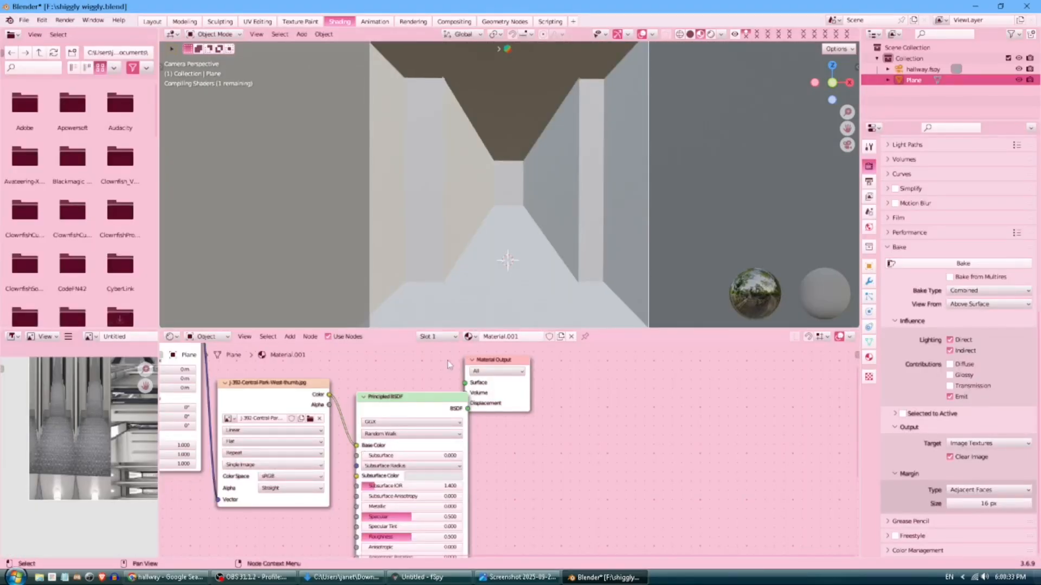